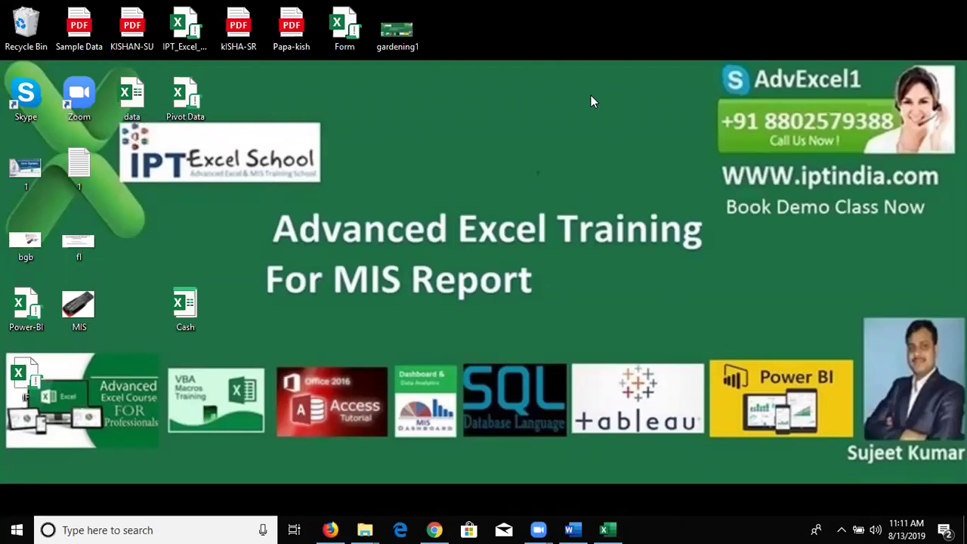
Open the Windows Start menu from the desktop to search for an application.
key("super")
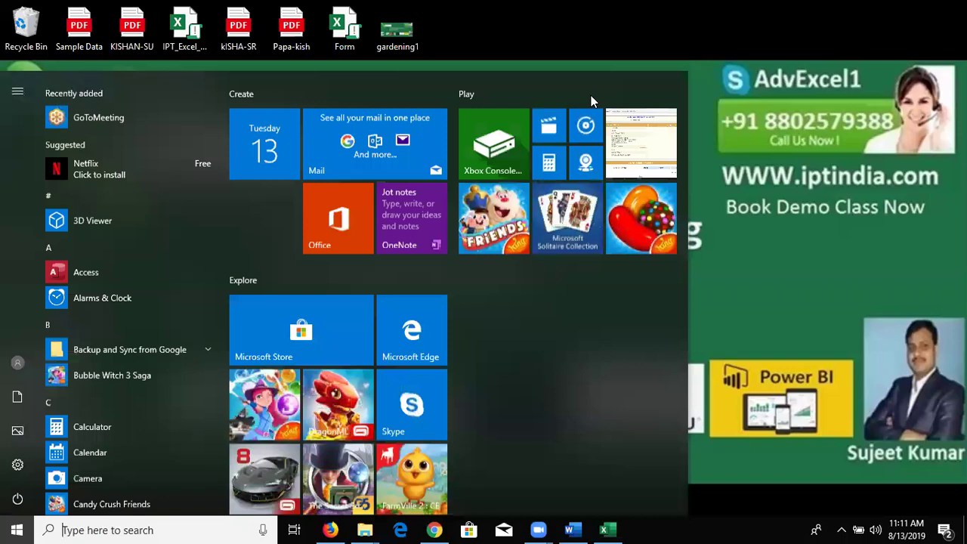
Launch Excel via Start search 'exce', create blank workbook Book2 and maximize its window.
type("exce")
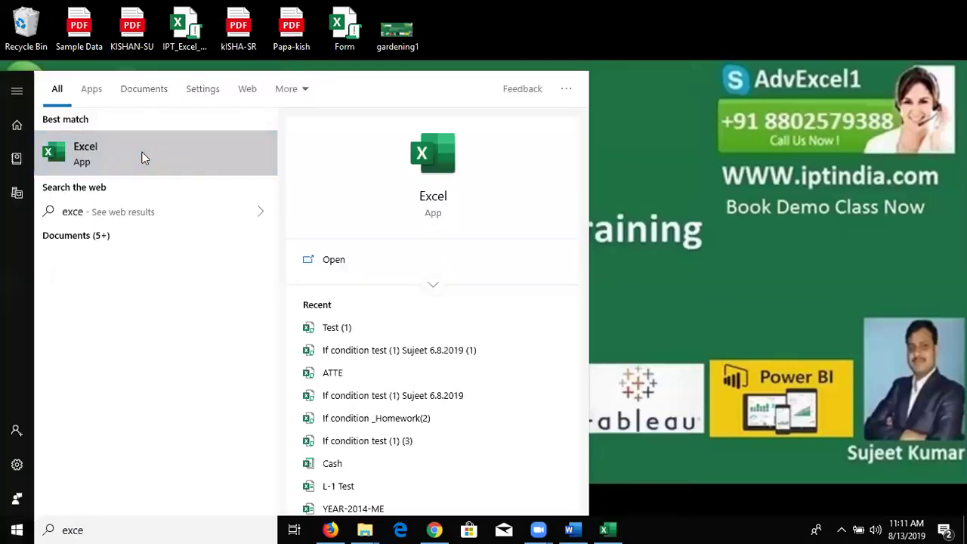
left_click(143, 156)
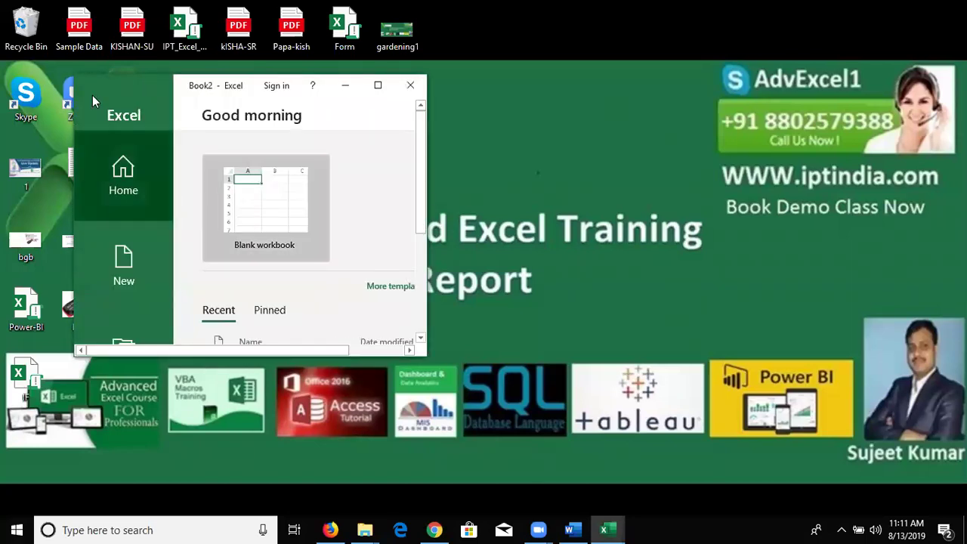
left_click(231, 192)
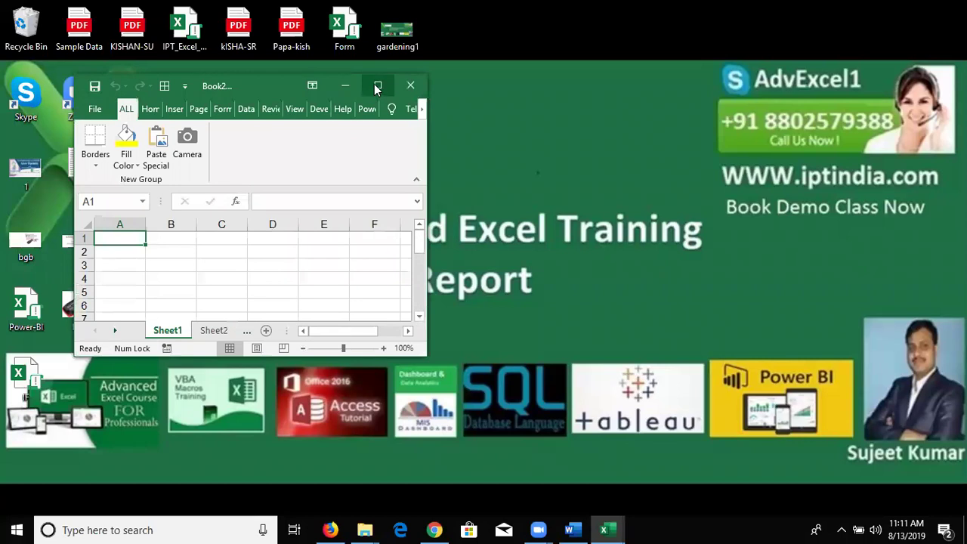
left_click(376, 87)
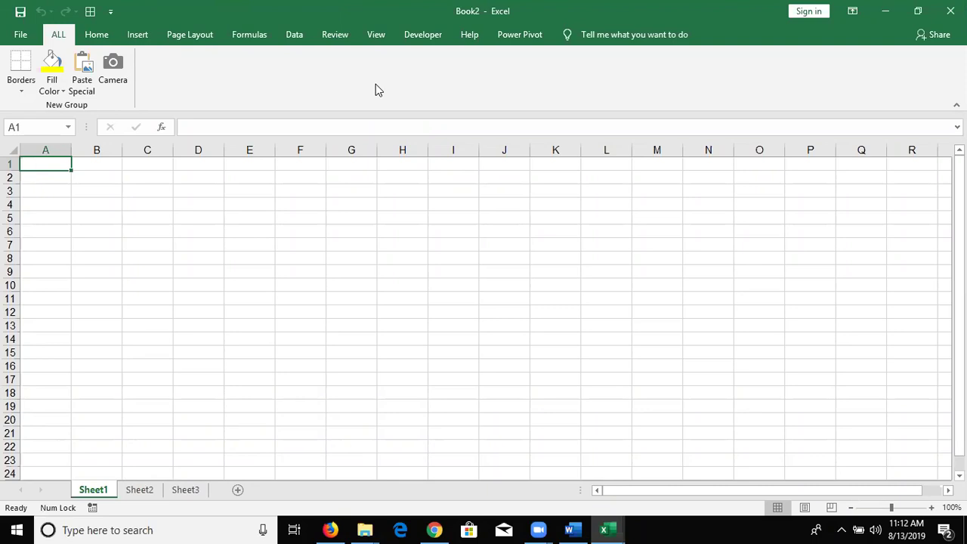
Glance at the File info page, return to the sheet, select B3 and show Home commands.
left_click(23, 36)
left_click(22, 38)
left_click(94, 192)
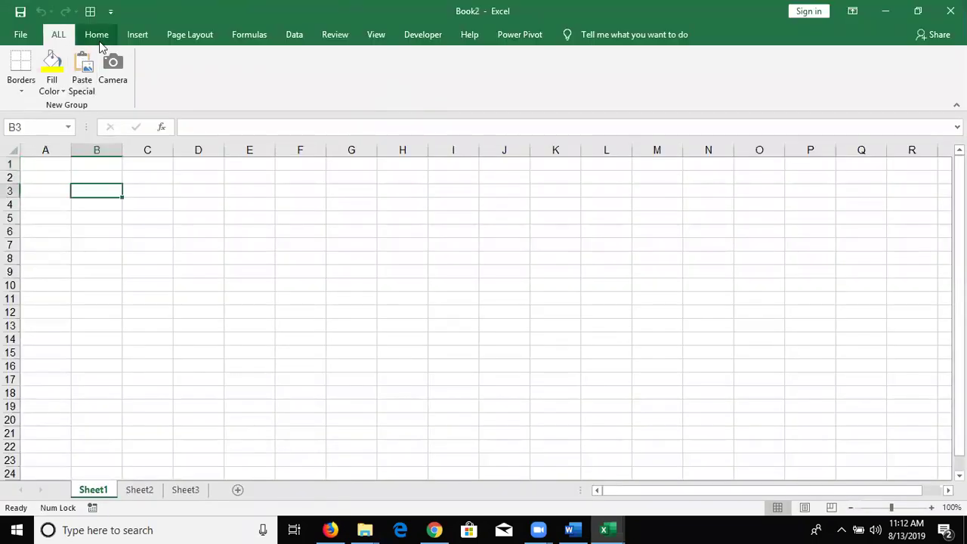
left_click(99, 39)
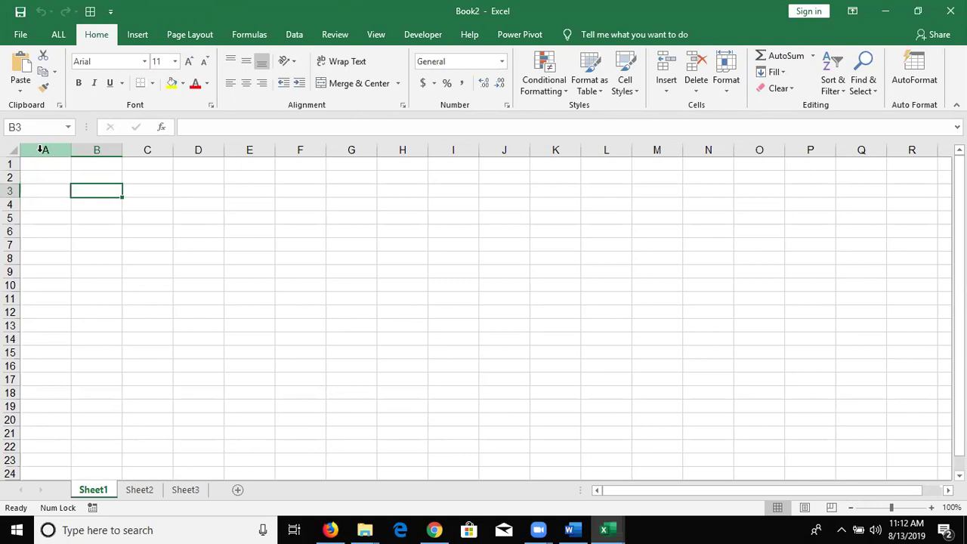
Move the active cell around with arrow keys, select column A and row 1, then cell A1.
key("Up")
key("Up")
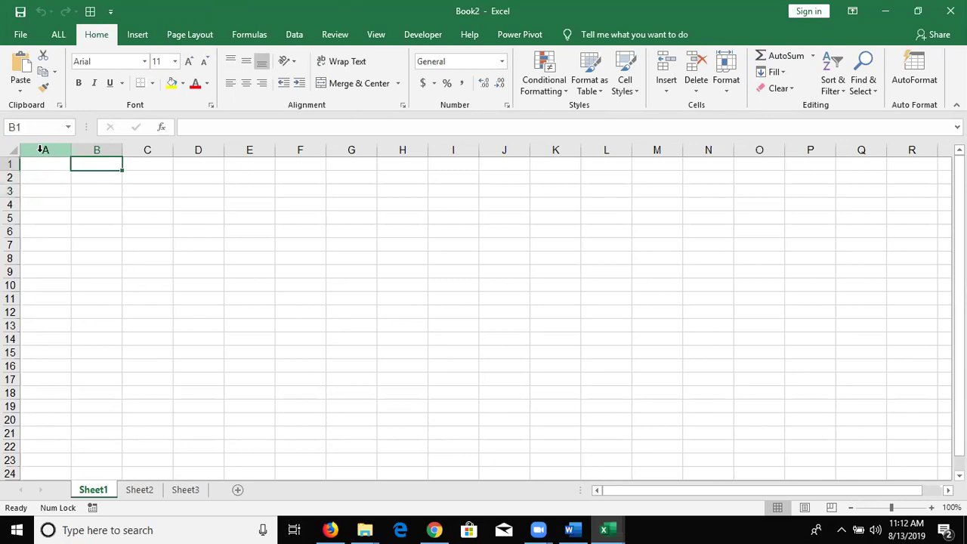
key("Left")
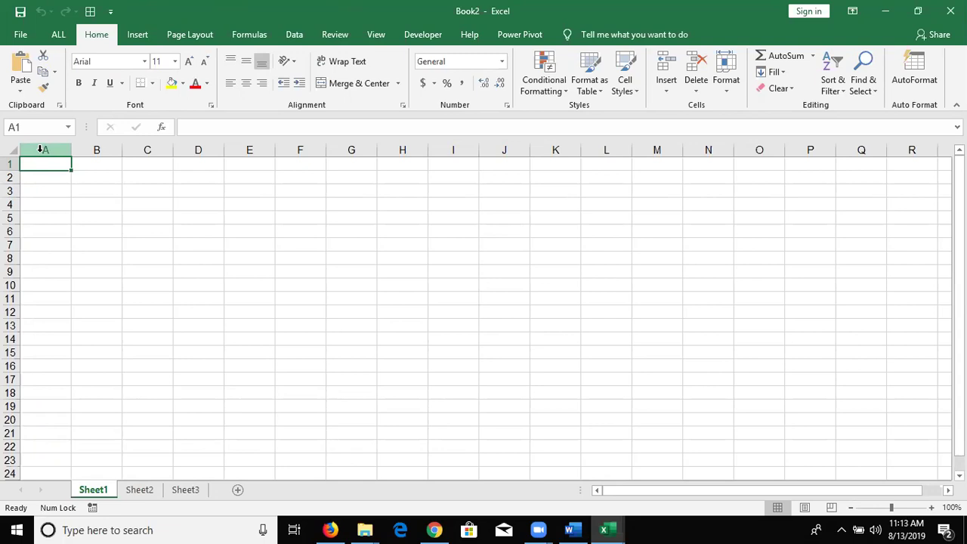
key("Down")
key("Down")
key("Up")
key("Up")
key("Right")
key("Right")
key("Left")
key("Left")
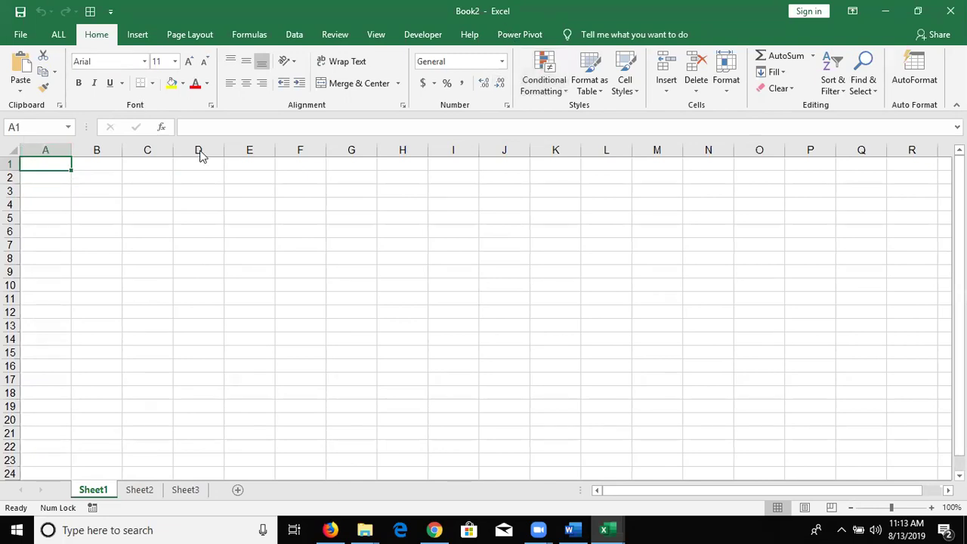
left_click(50, 149)
left_click(11, 163)
left_click(31, 163)
Enter 20, 32, 36, 65, 25 and 623 down cells A1 to A6.
type("20")
key("Return")
left_click(45, 161)
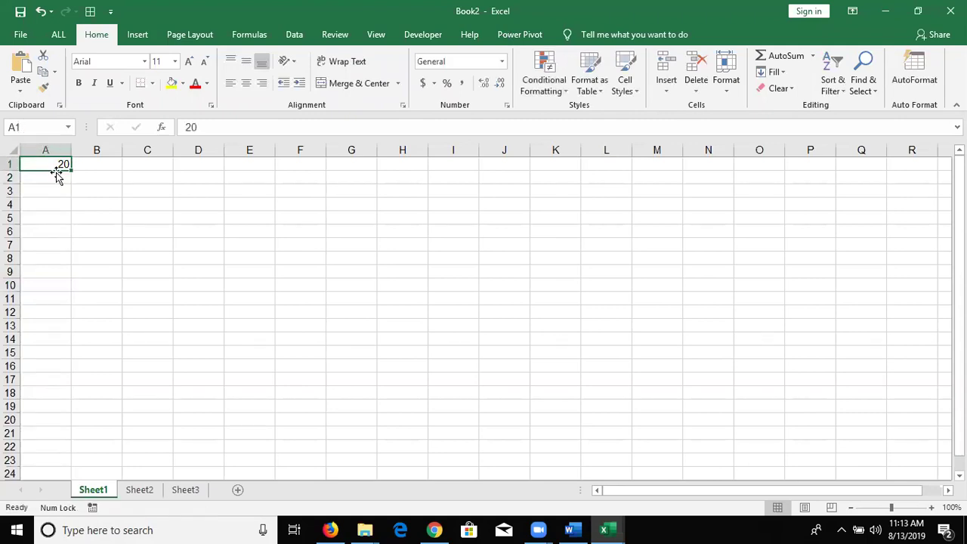
left_click(35, 175)
type("32")
key("Return")
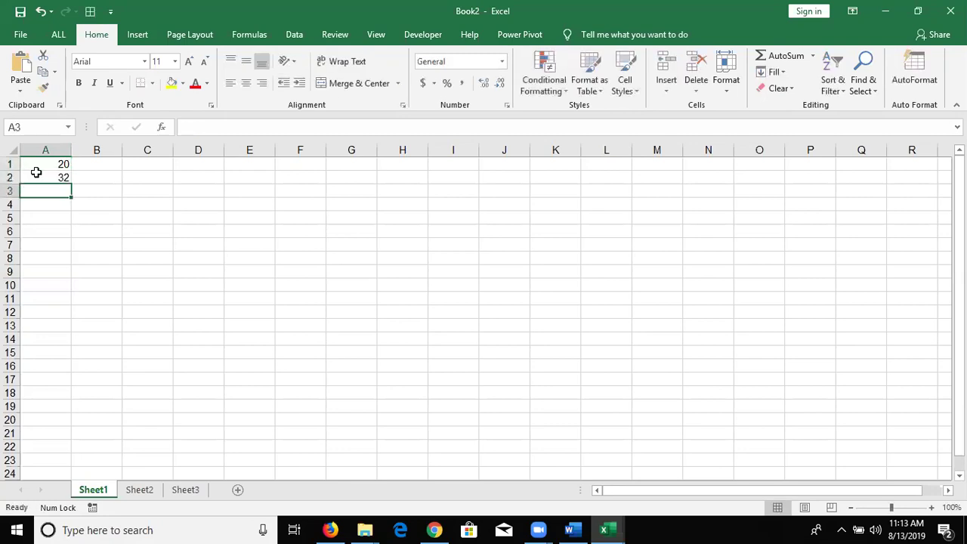
type("36")
key("Return")
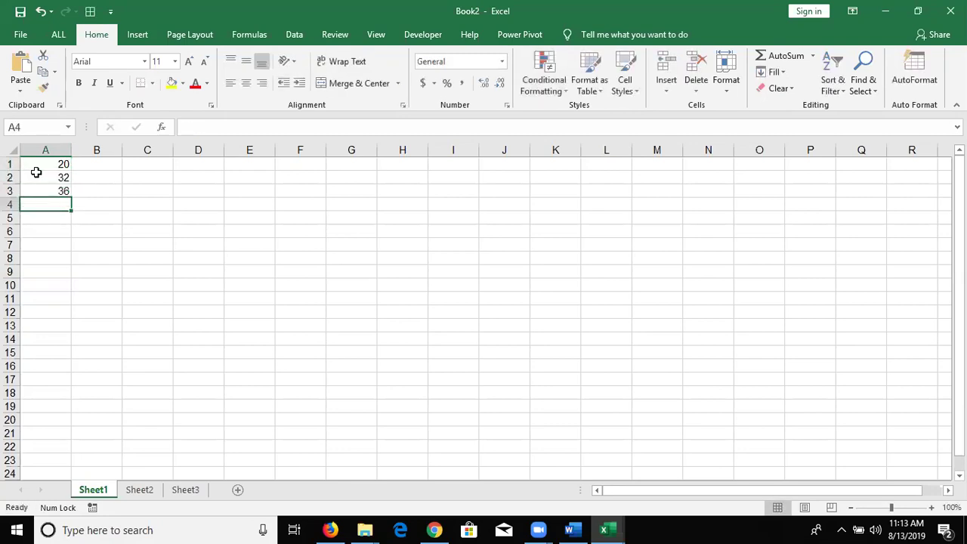
type("65")
key("Return")
type("25")
key("Return")
type("623")
left_click(151, 206)
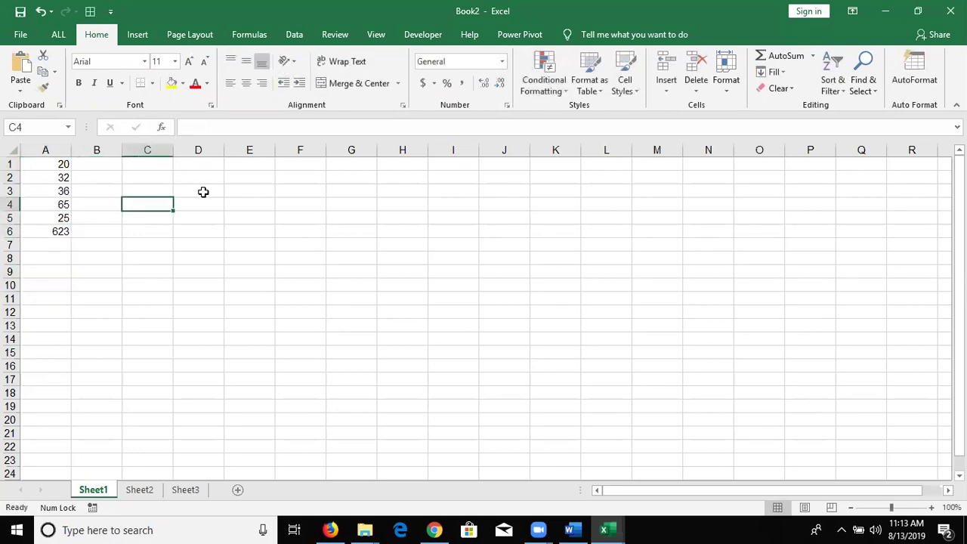
Enter 20 in D3 and 30 in E3.
left_click(215, 190)
type("20")
key("Tab")
type("30")
key("Tab")
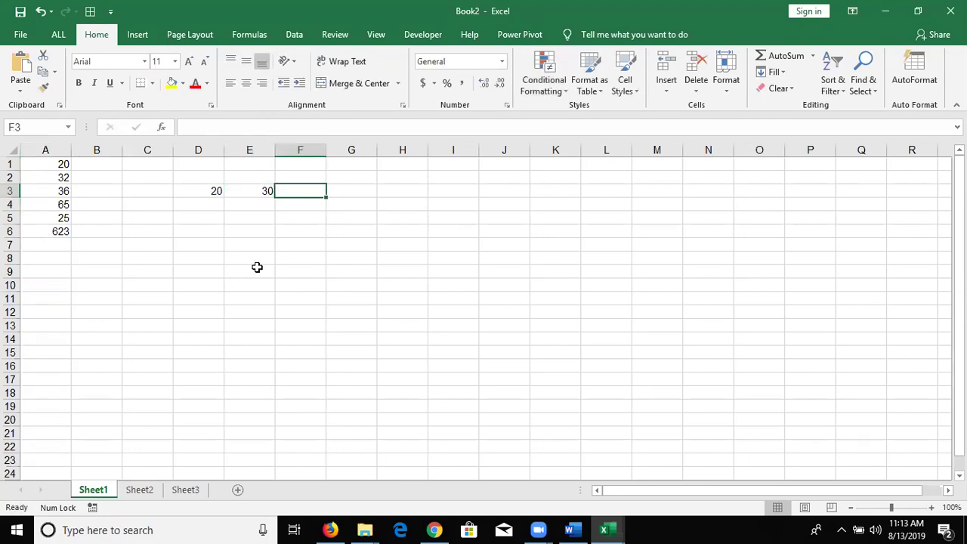
Enter the fixed formula =20+30 in F3, showing 50.
type("=20+30")
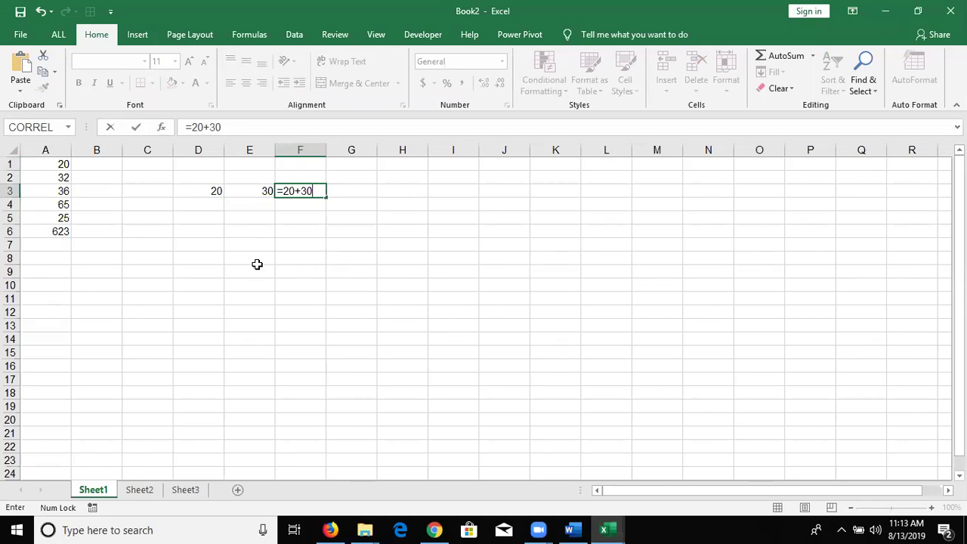
key("Return")
key("Up")
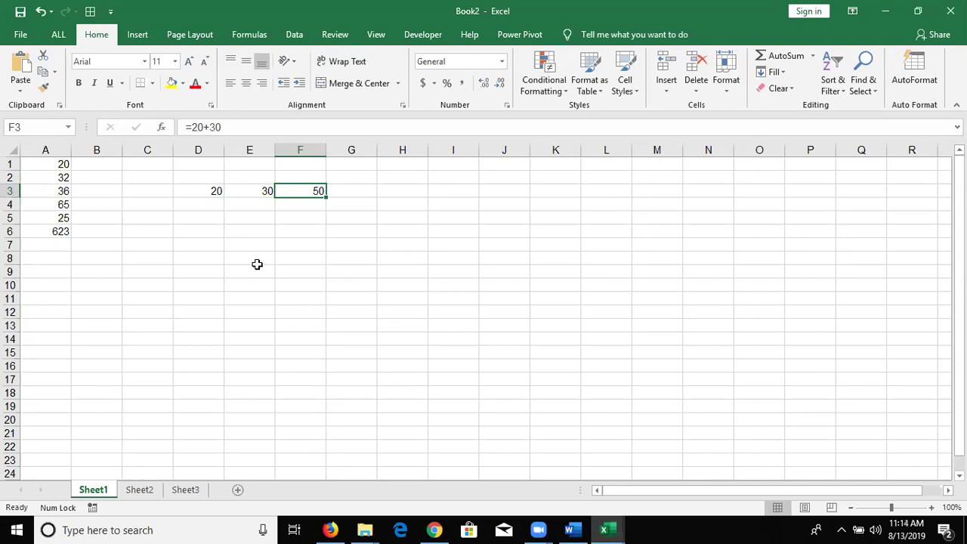
Change E3 to 40, confirm F3's formula is still =20+30, and start a new = in F3.
key("Left")
type("40")
key("Return")
key("Up")
key("Right")
key("F2")
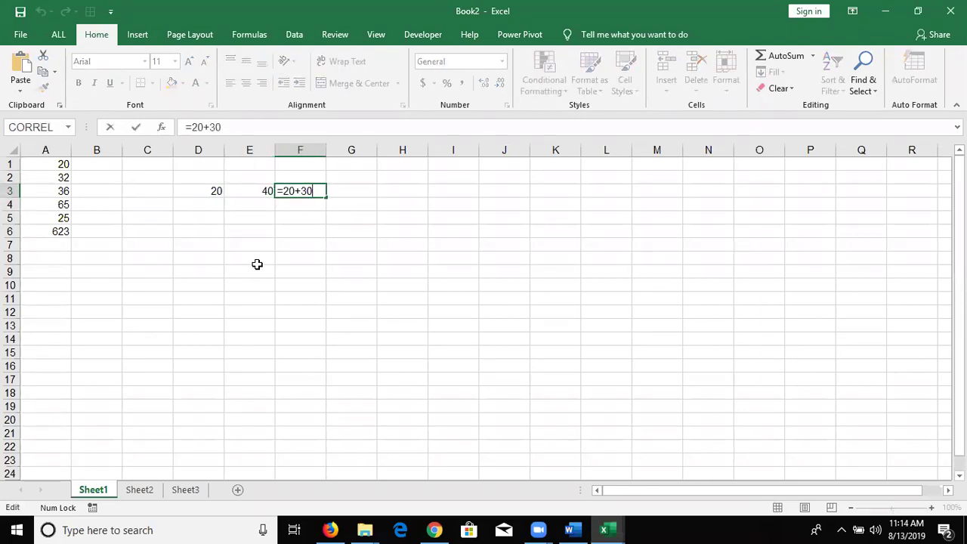
key("Escape")
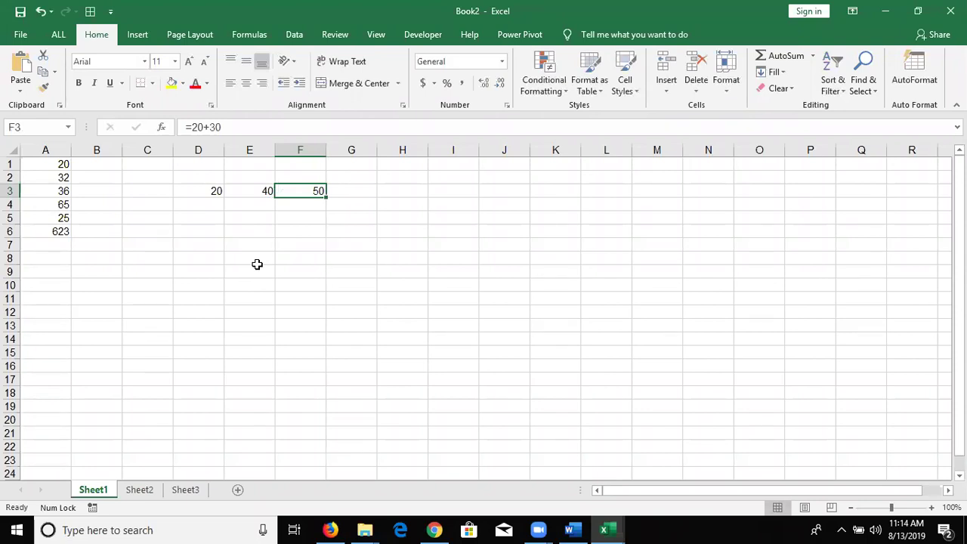
type("=")
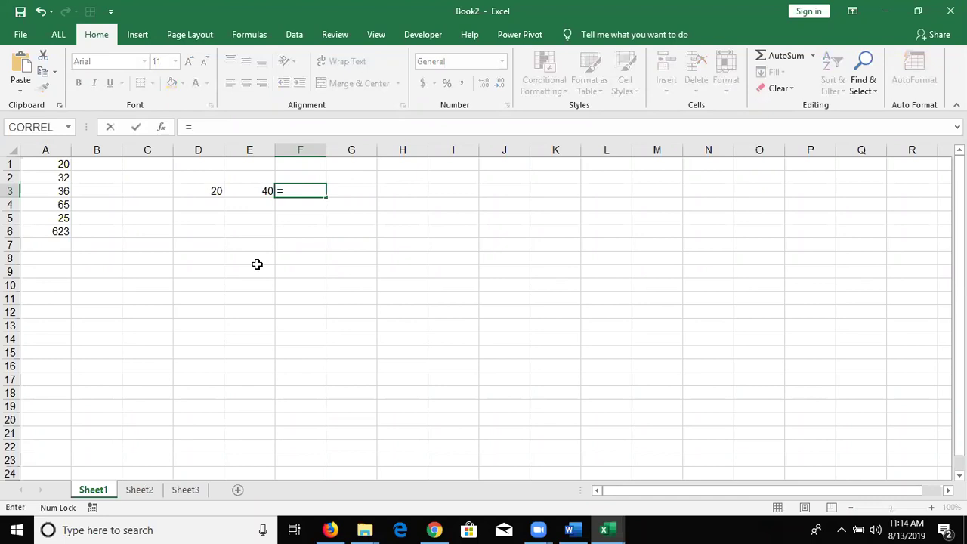
Finish F3's formula as =D3+E3 by picking D3 and E3.
left_click(208, 192)
type("+")
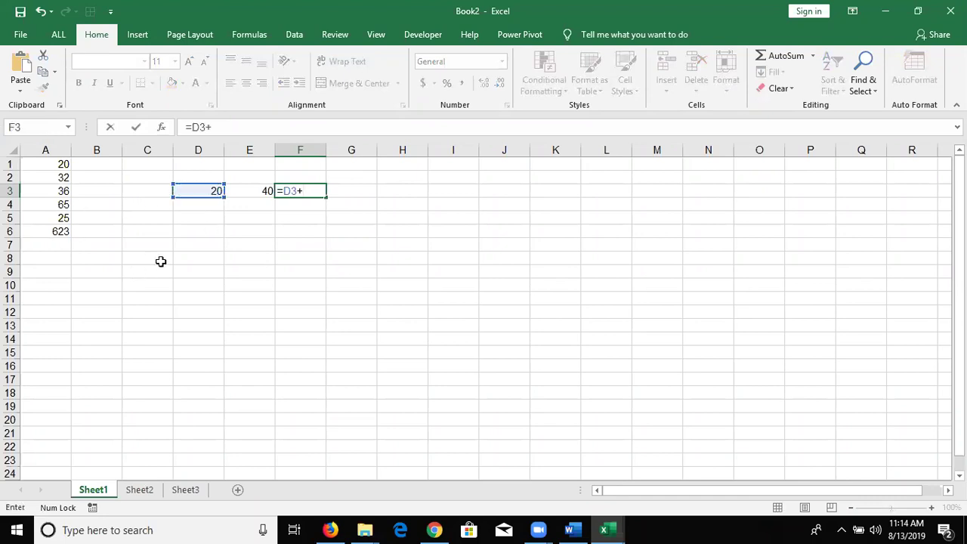
left_click(245, 191)
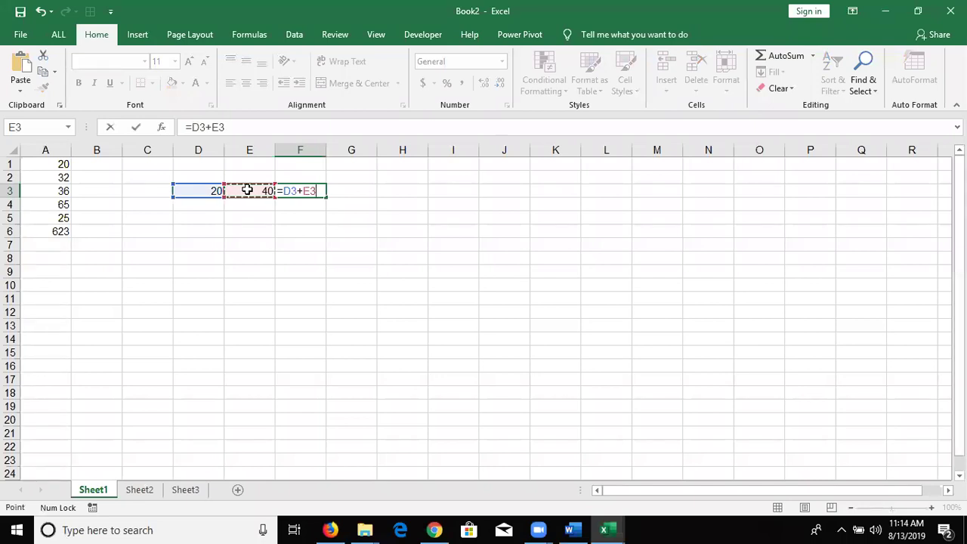
key("Return")
key("Up")
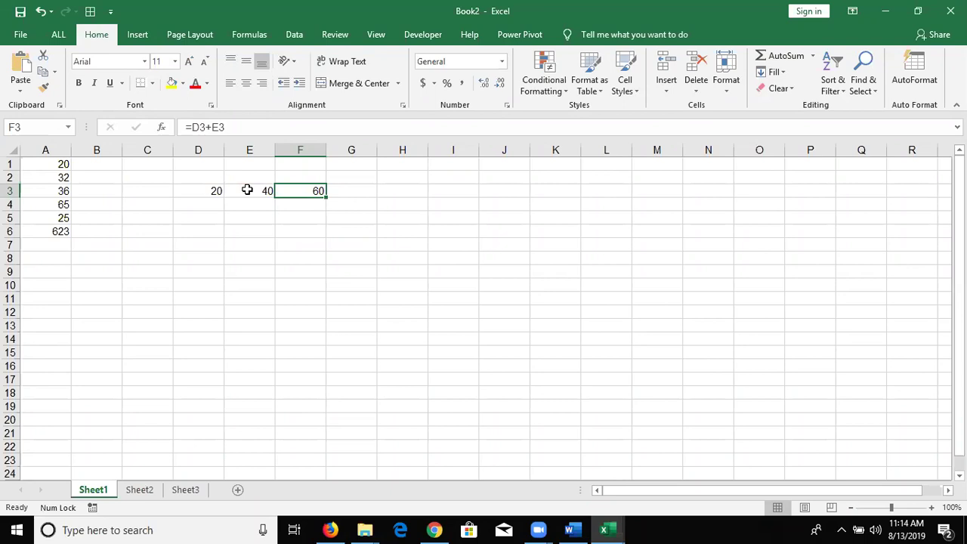
Change E3 to 60 so F3 updates to 80, then select a cell range.
left_click(247, 191)
type("60")
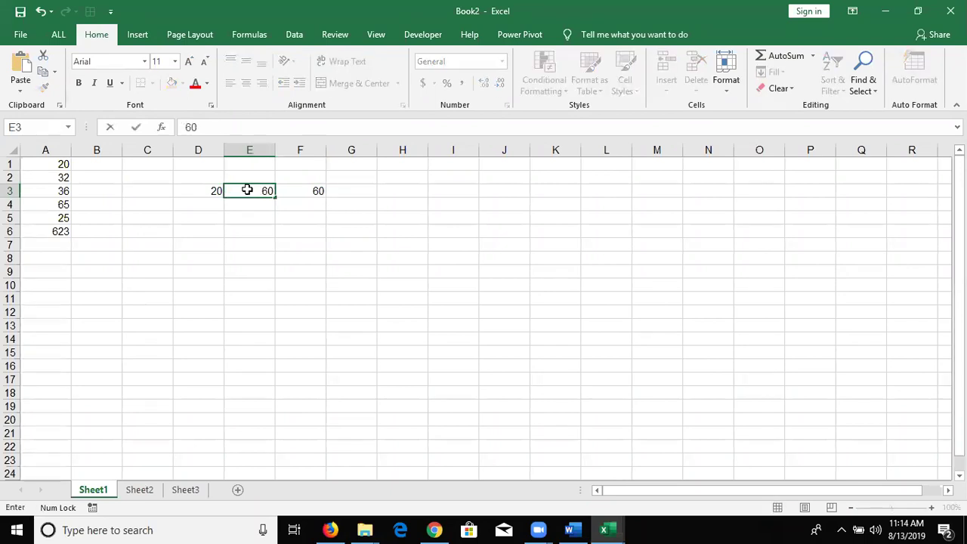
key("Return")
left_click(246, 190)
key("Right")
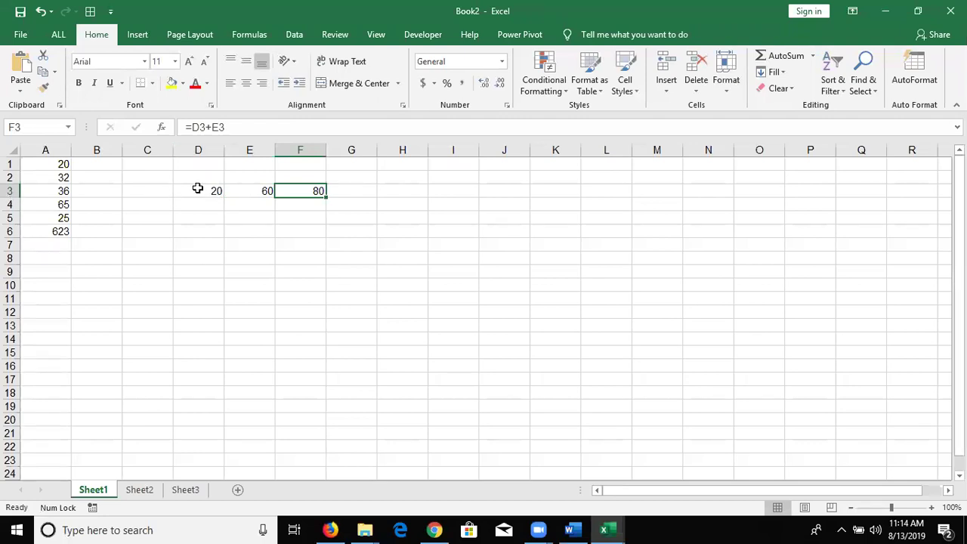
left_click(197, 189)
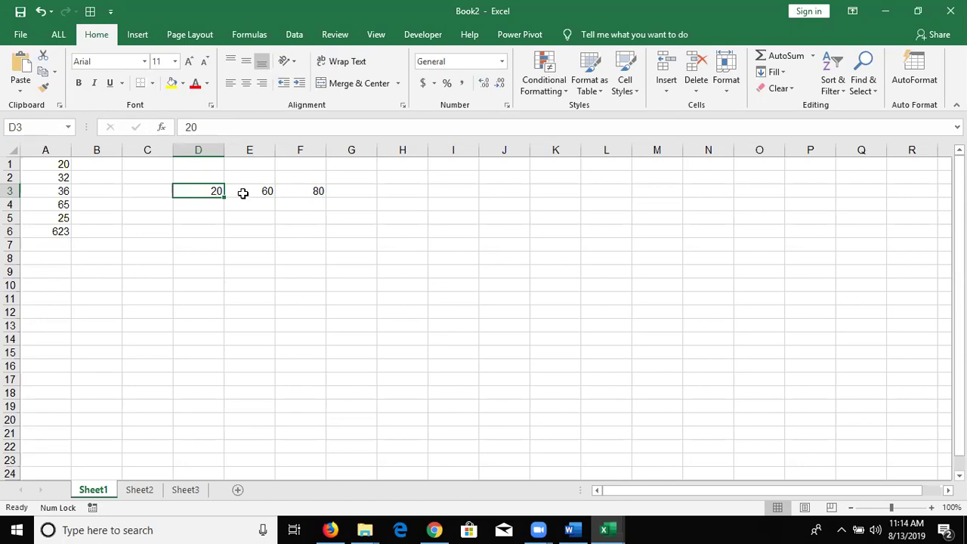
mouse_move(146, 176)
left_mouse_down()
mouse_move(247, 182)
mouse_move(400, 239)
left_mouse_up()
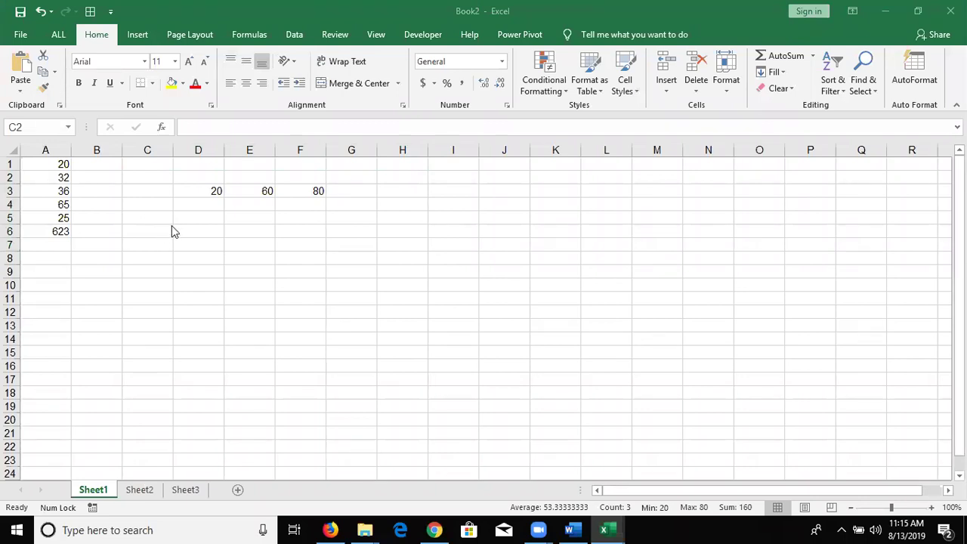
Clear D3:F3 and enter =A1 in cell E9.
left_click_drag(215, 191, 302, 191)
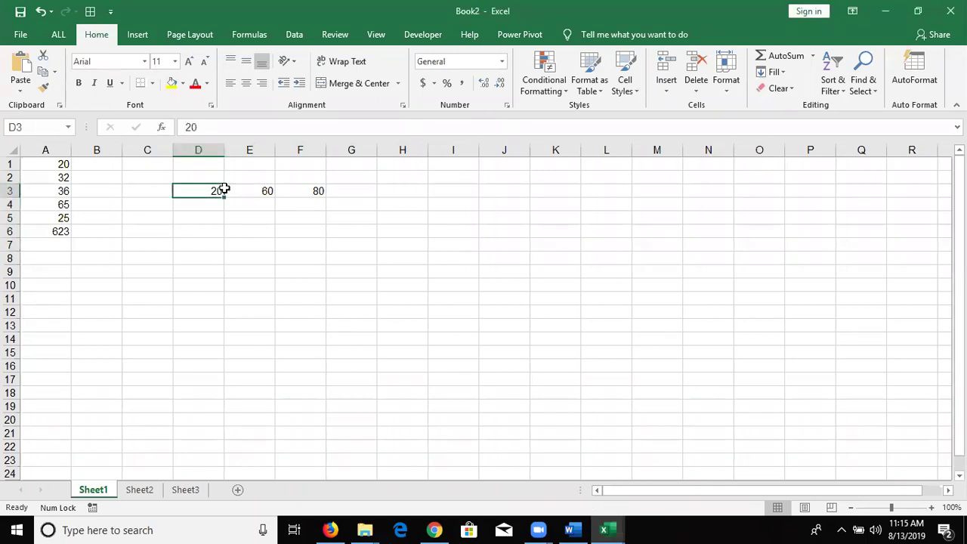
key("Delete")
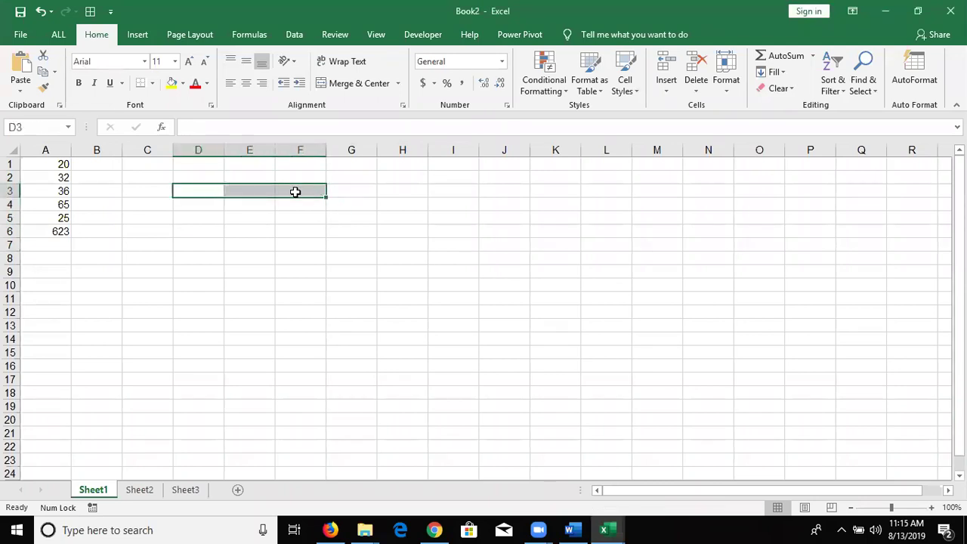
left_click(244, 268)
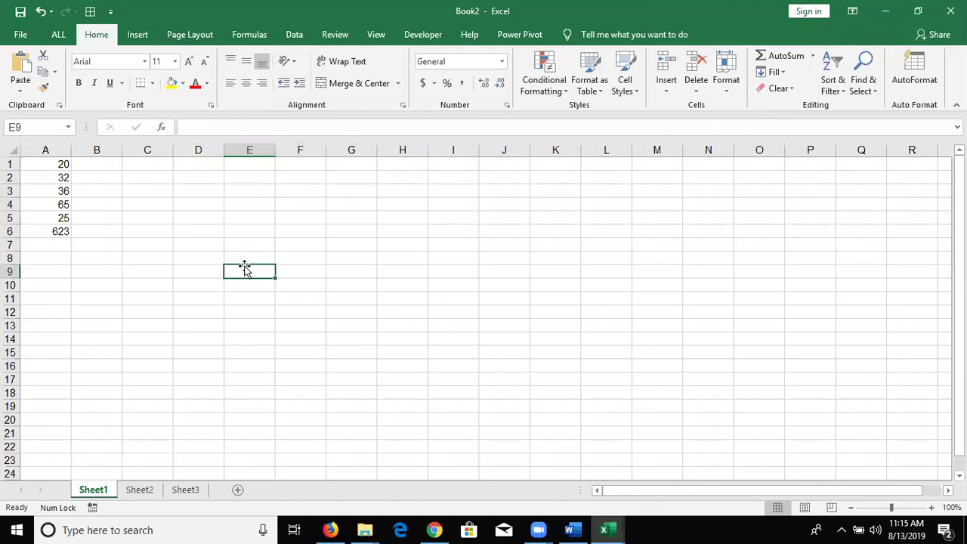
type("=")
left_click(44, 166)
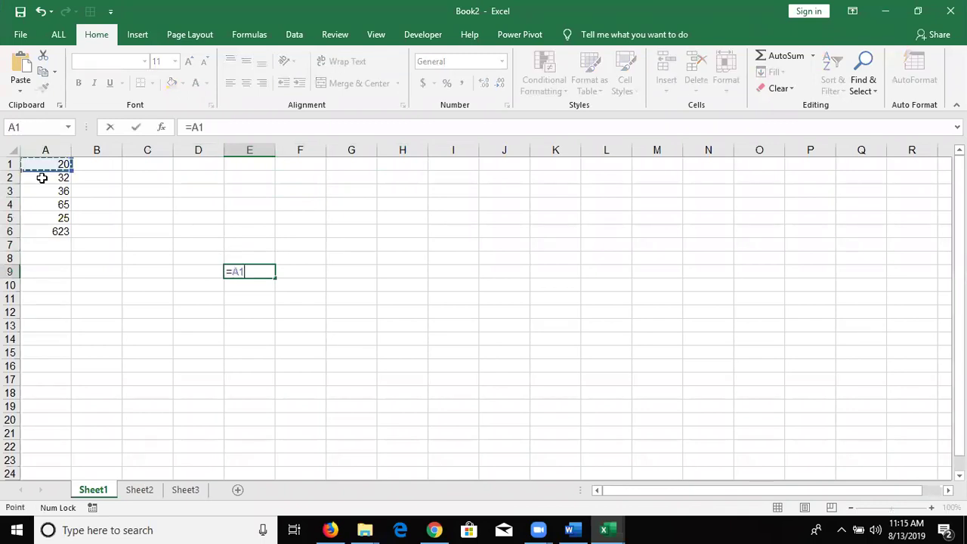
key("Return")
key("Up")
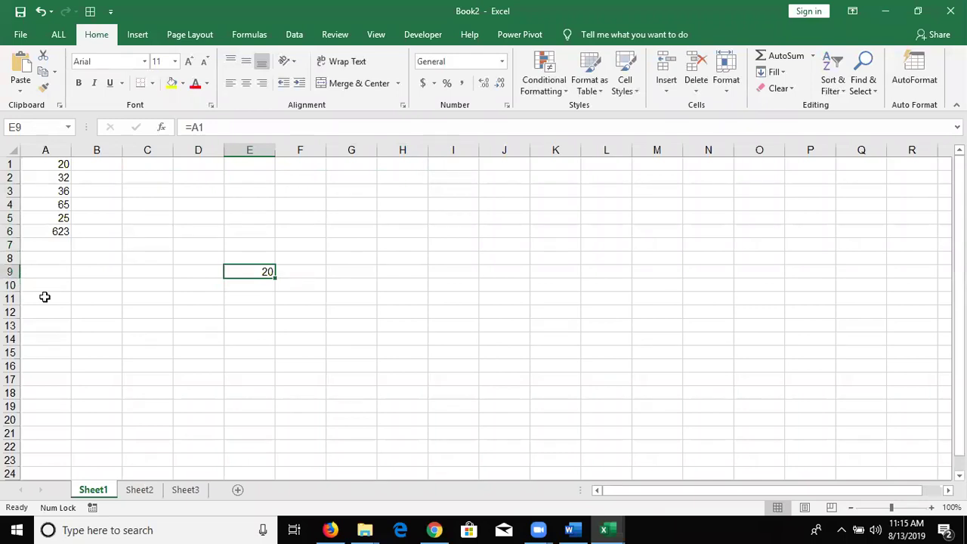
Make E9 =Sheet2!A1 by picking A1 on Sheet2, showing 0, and review the formula.
type("=")
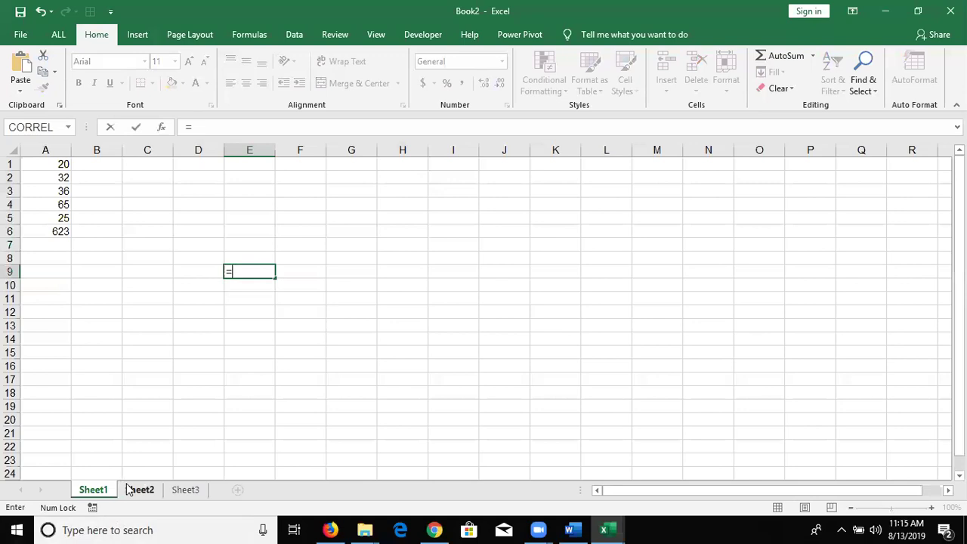
left_click(135, 490)
left_click(51, 162)
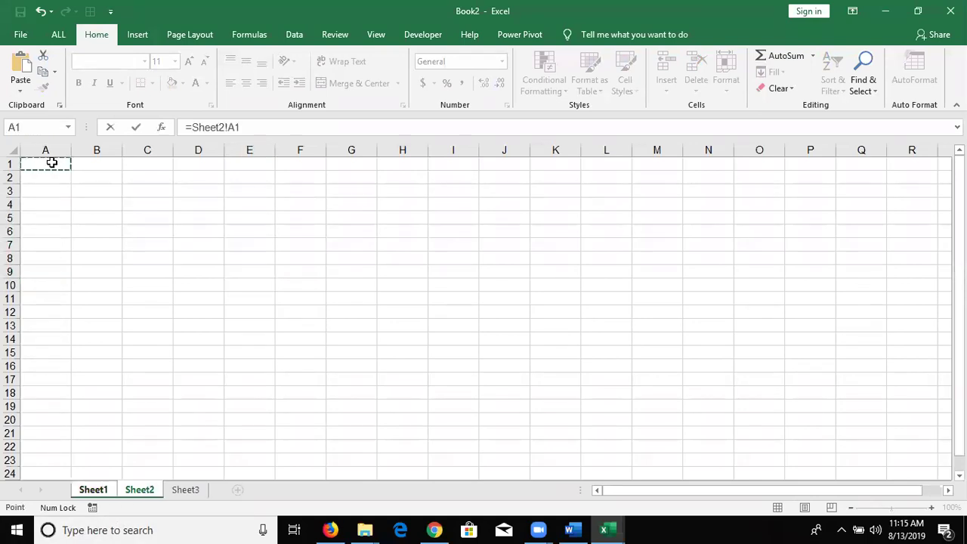
key("Return")
key("Up")
key("F2")
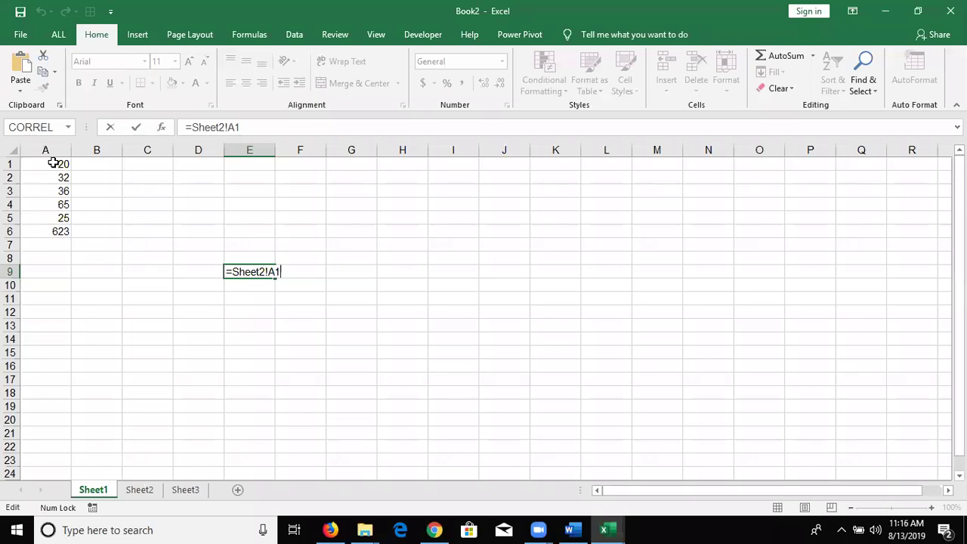
key("ctrl+Return")
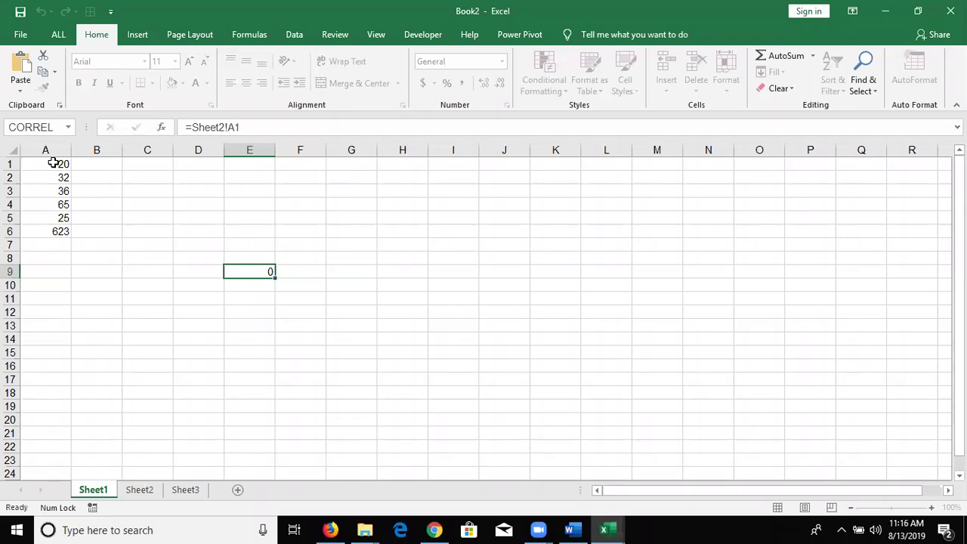
Open the Test (1) workbook from the File > Open Recent list.
left_click(23, 34)
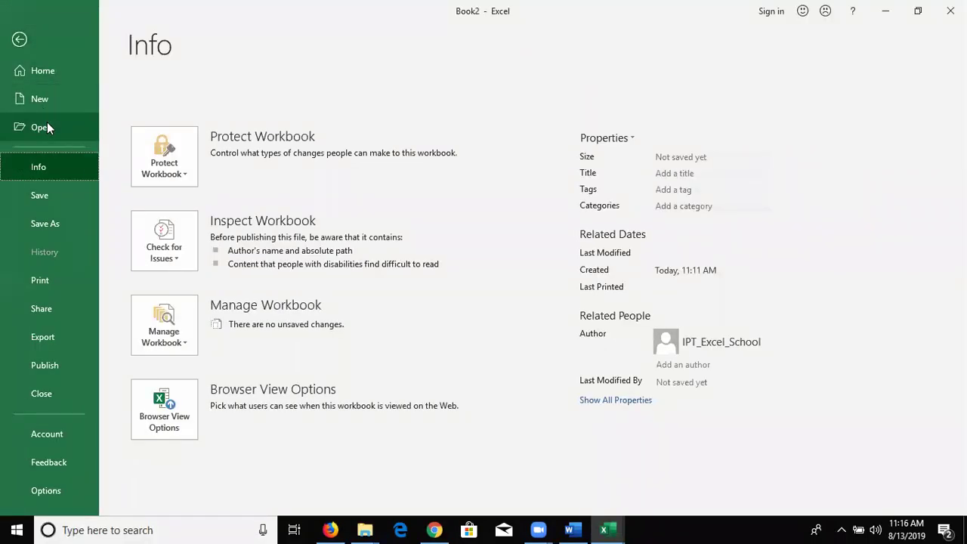
left_click(47, 124)
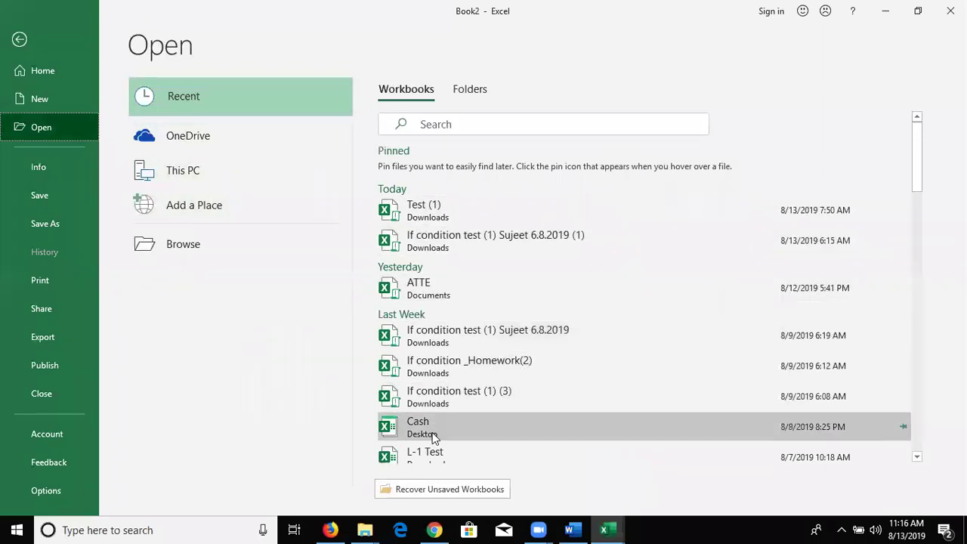
left_click(420, 212)
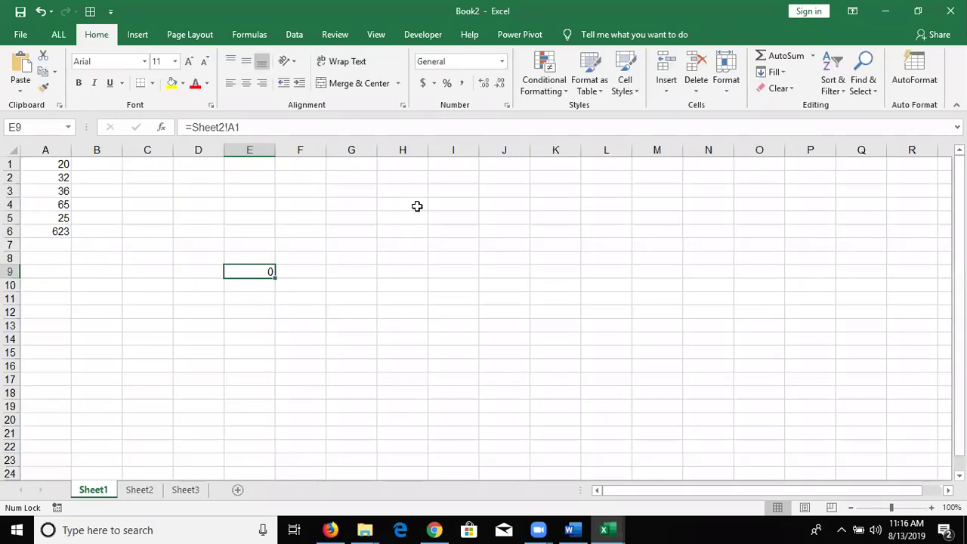
Start a formula with = in Book2's G5 and bring up the Excel window previews.
left_click(371, 222)
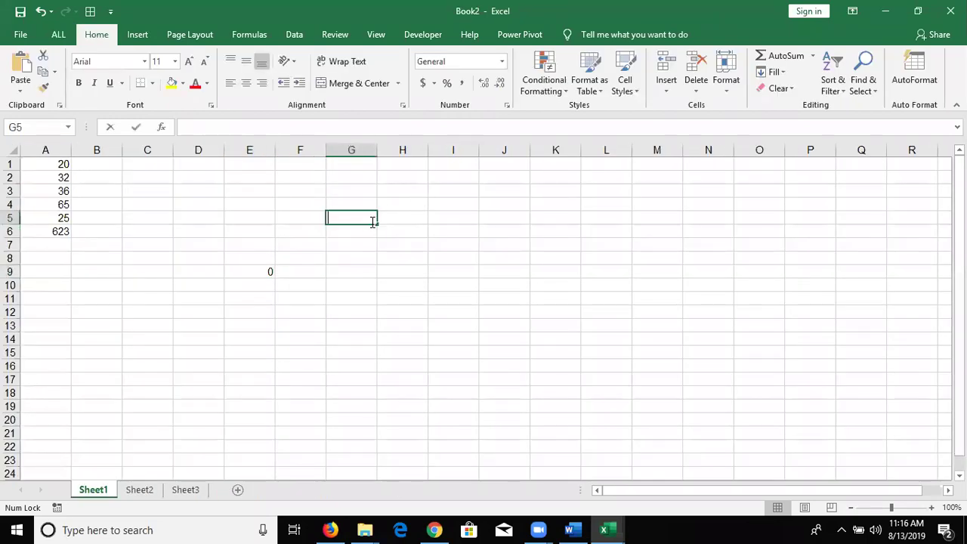
type("=")
mouse_move(604, 528)
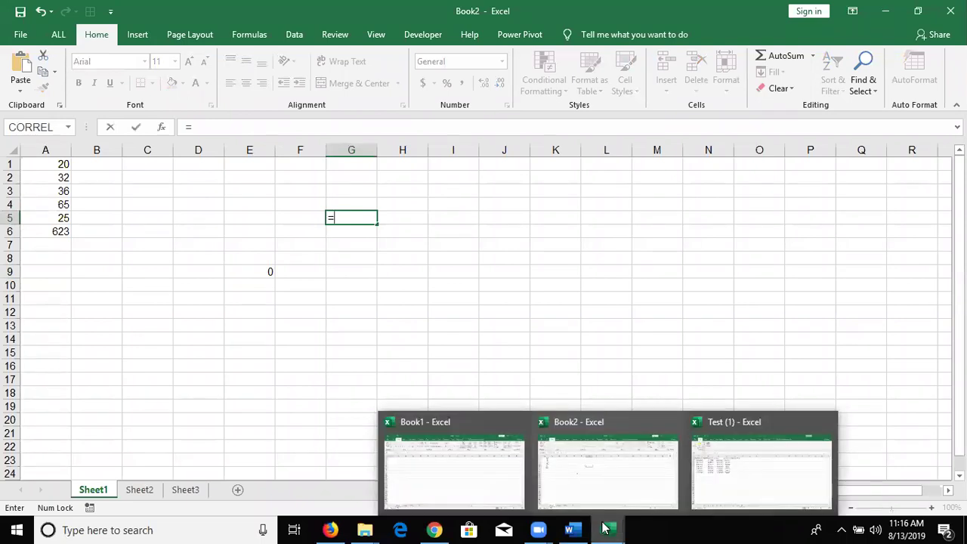
left_click(604, 528)
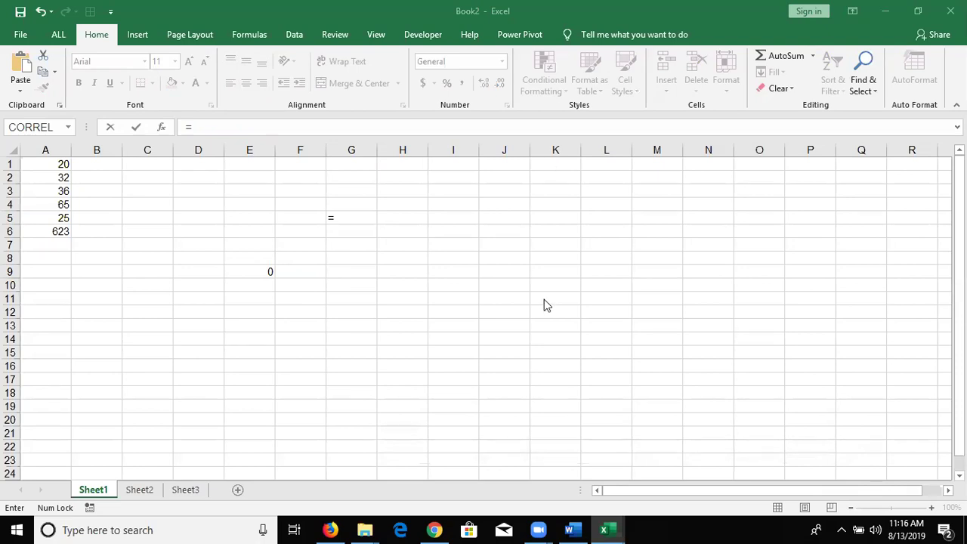
left_click(332, 219)
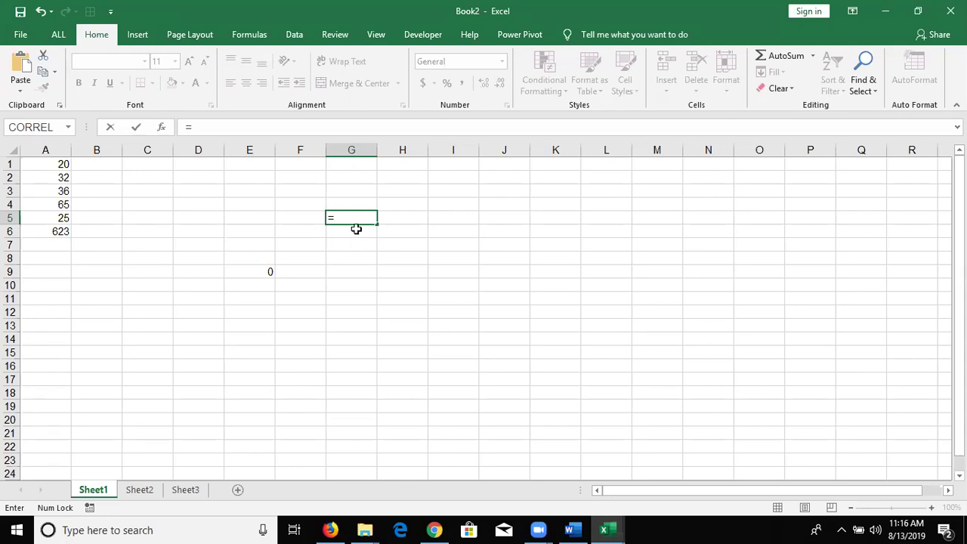
left_click(608, 530)
Link G5 to E5 on Test (1)'s Q10 sheet, giving ='[Test (1).xlsm]Q10'!$E$5, and review it.
left_click(715, 491)
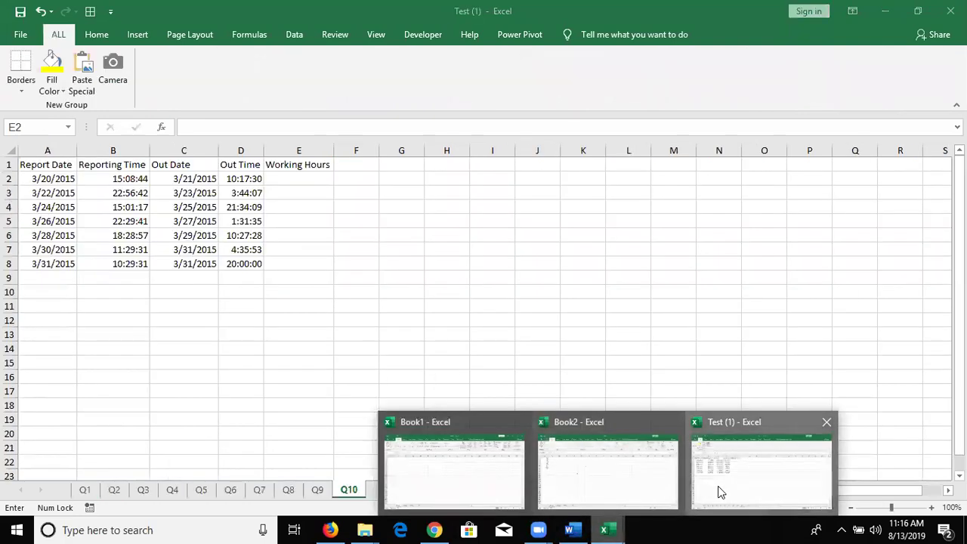
left_click(299, 217)
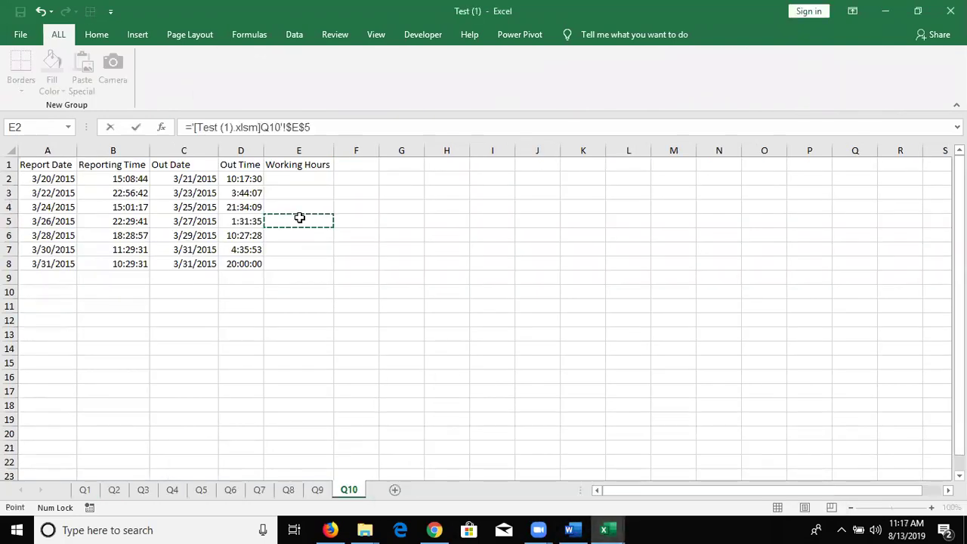
key("Return")
key("Up")
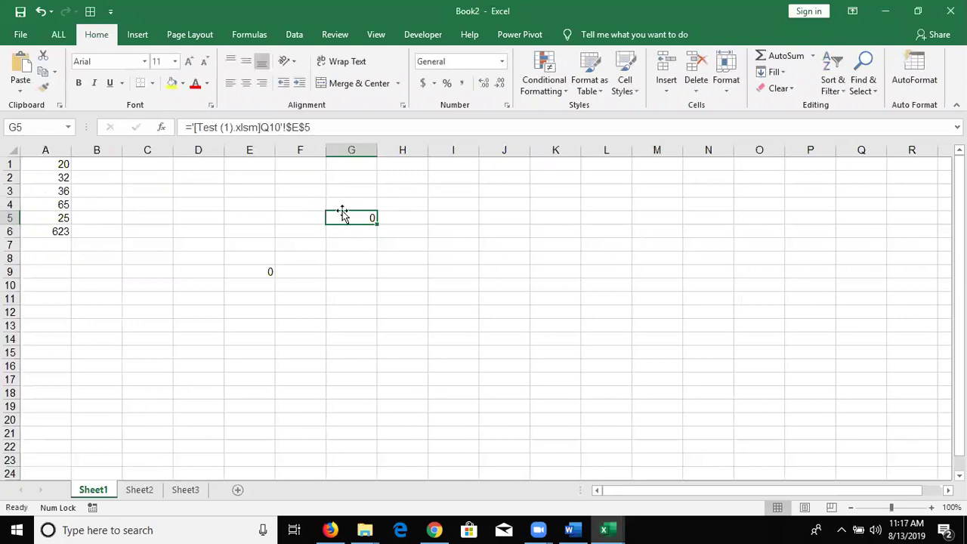
double_click(343, 218)
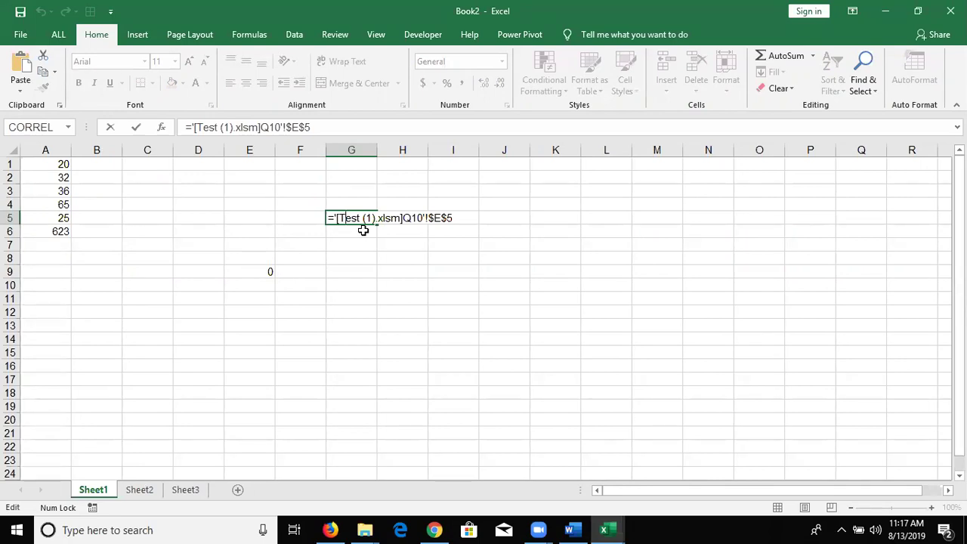
key("Return")
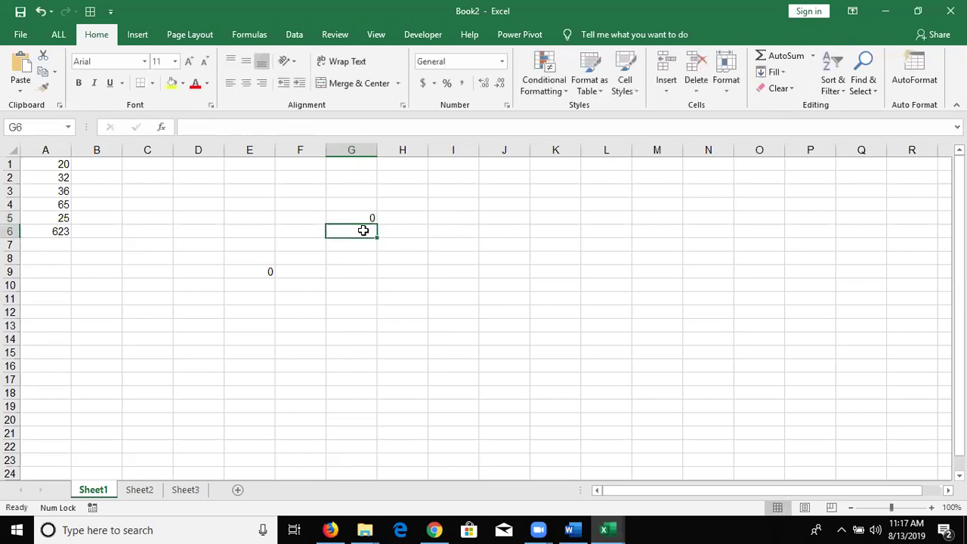
key("Up")
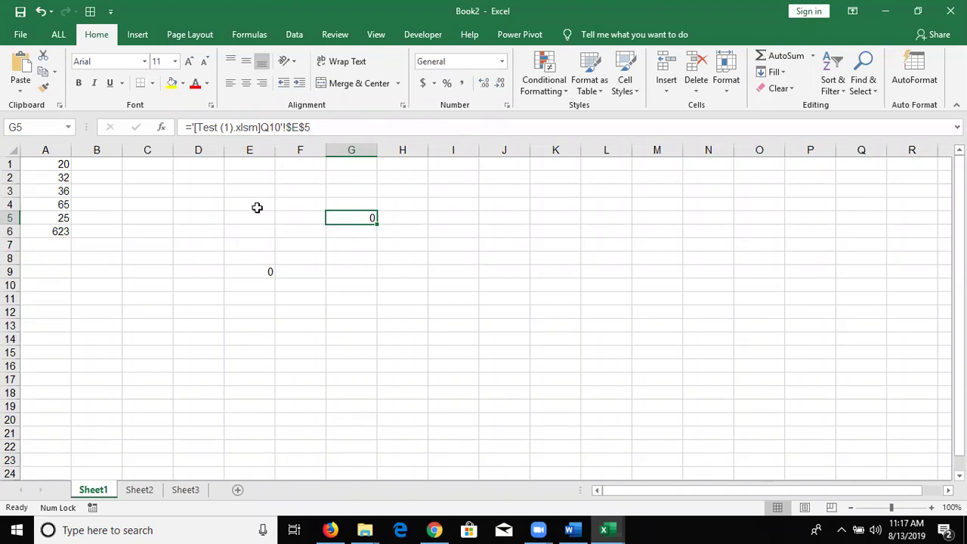
left_click(249, 272)
double_click(250, 272)
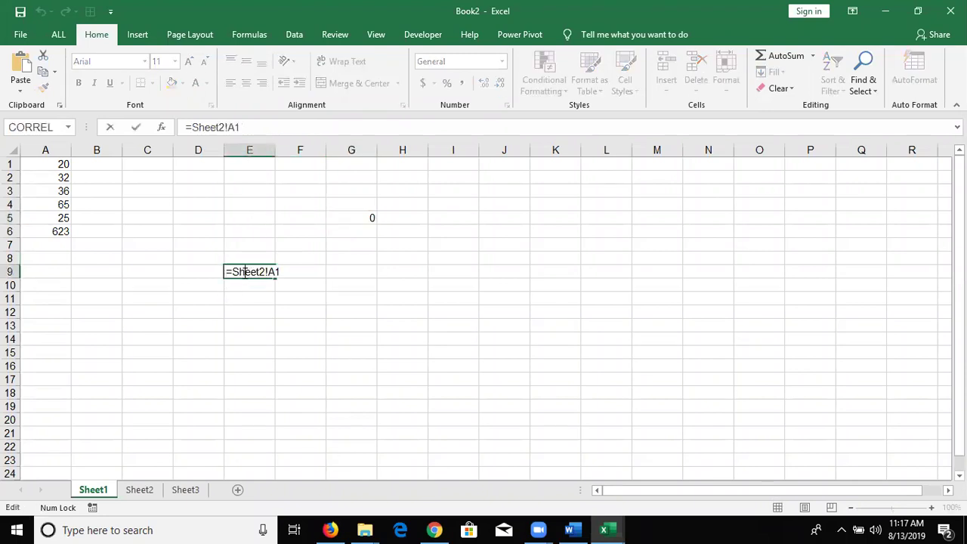
double_click(275, 272)
left_click(263, 269)
key("Return")
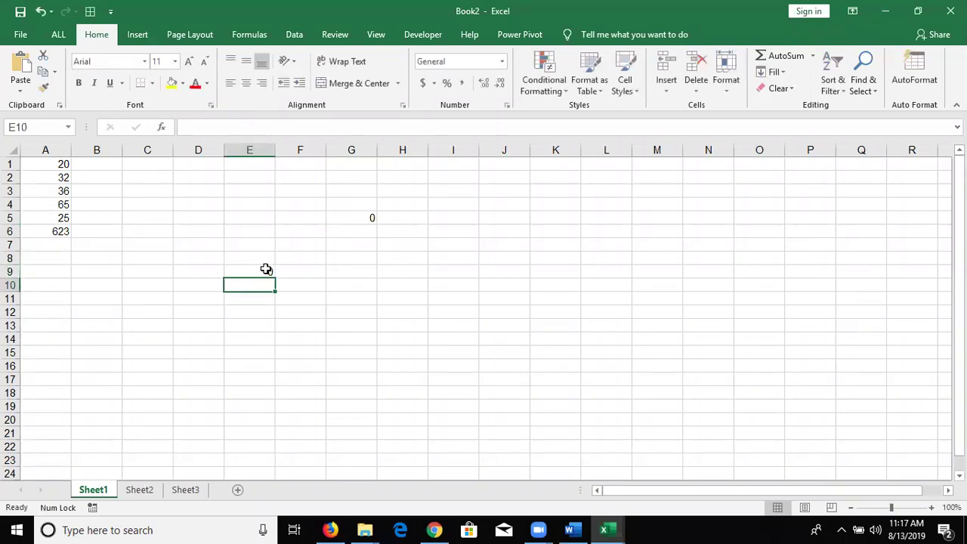
left_click(344, 216)
double_click(334, 218)
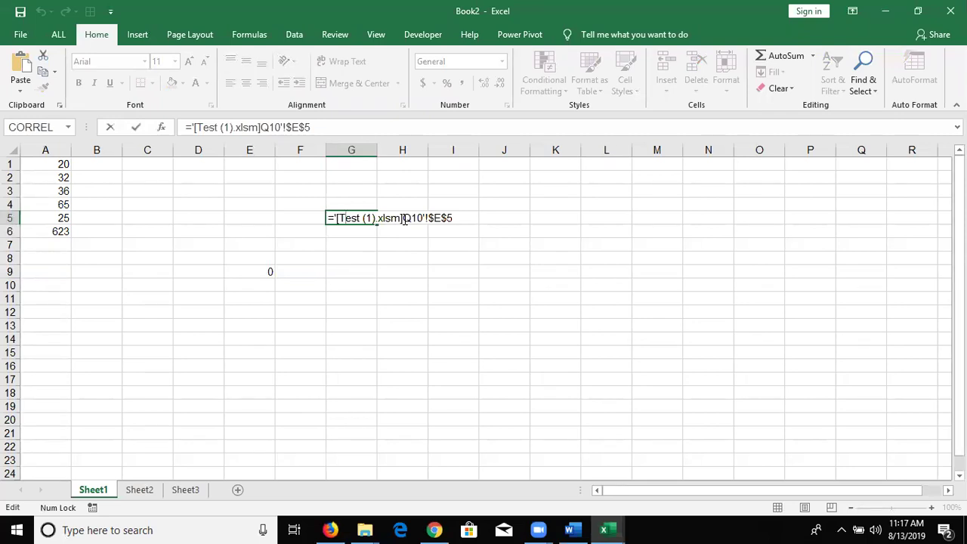
key("Return")
left_click(604, 528)
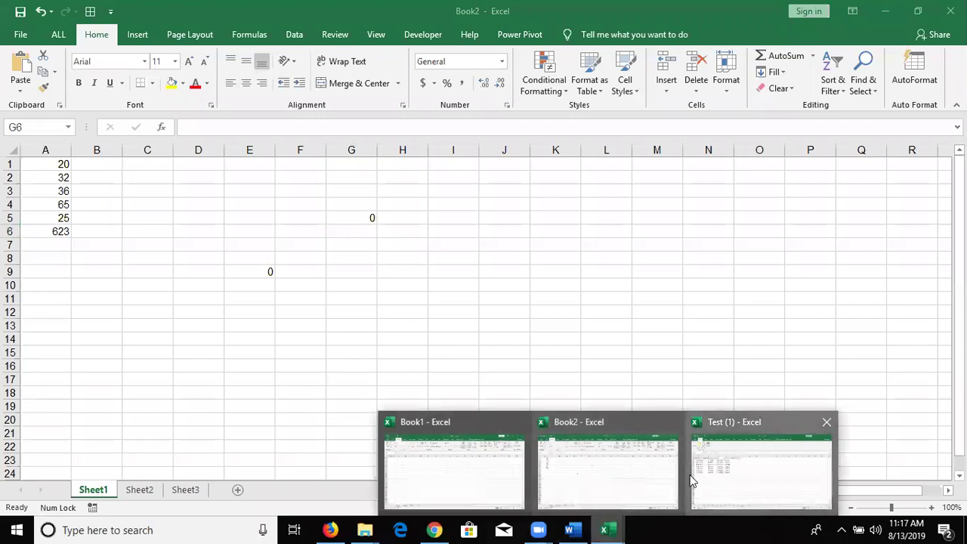
Review G5's full-path formula linking to Test (1).xlsm, then delete it to leave G5 empty.
left_click(719, 489)
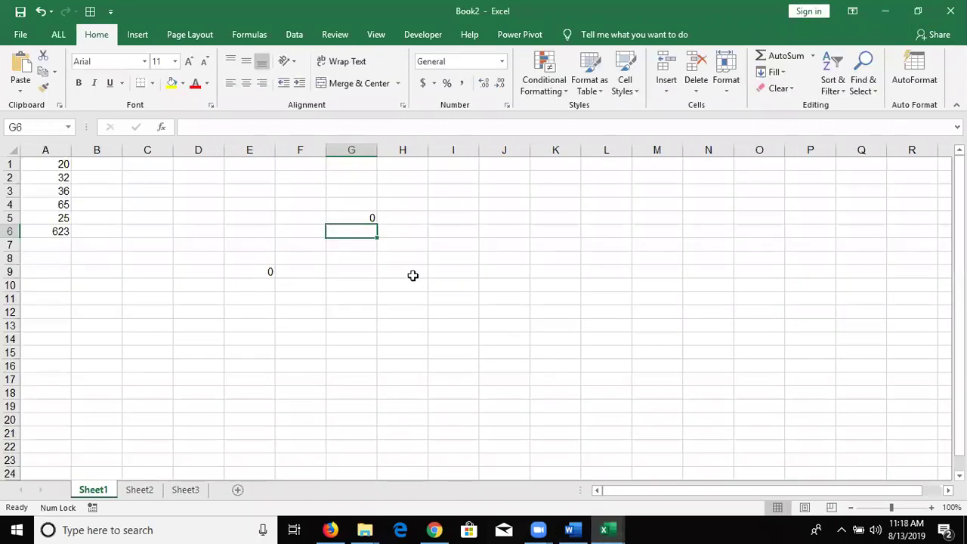
left_click(342, 217)
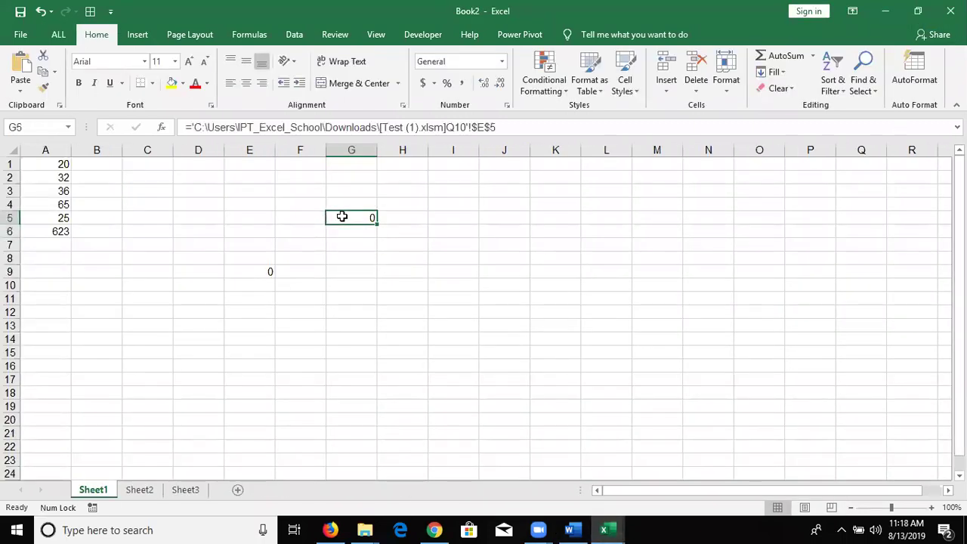
double_click(343, 217)
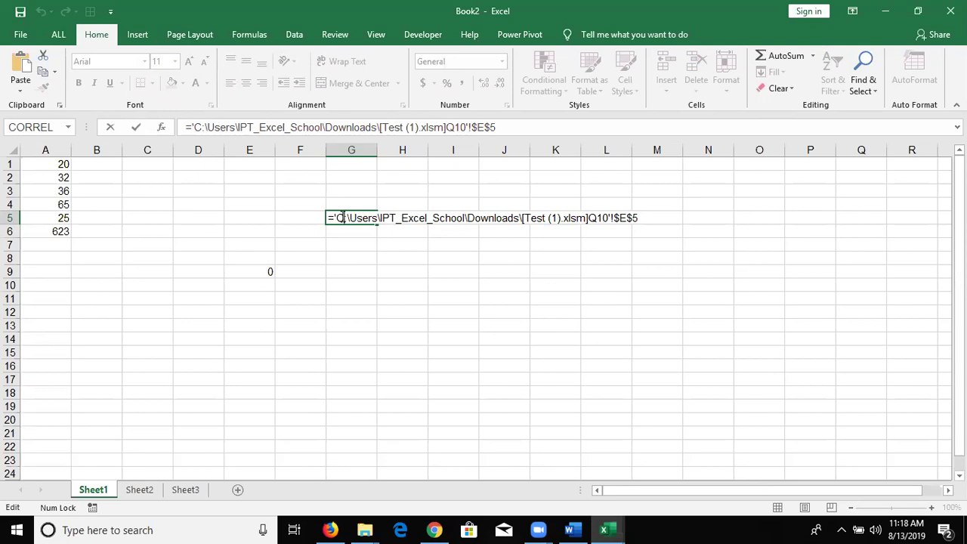
key("Return")
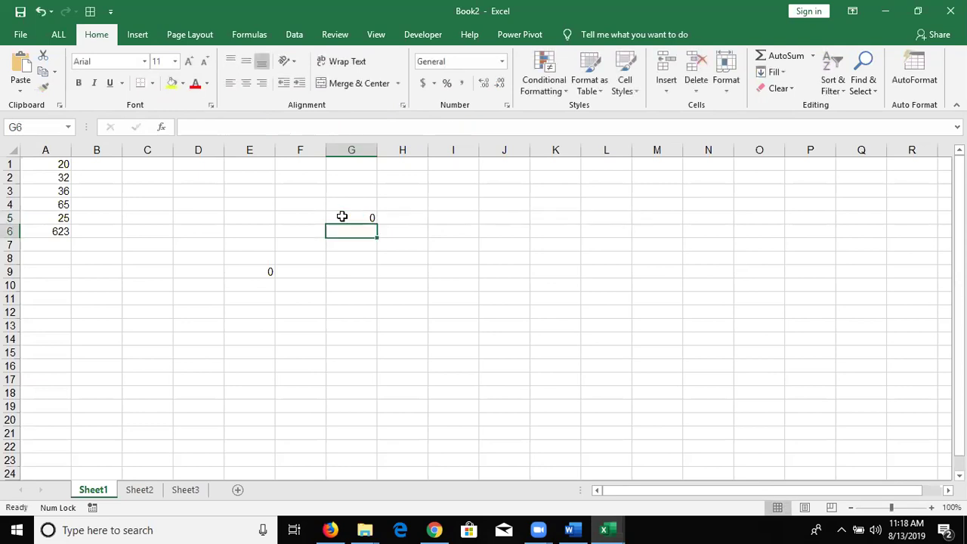
left_click(341, 217)
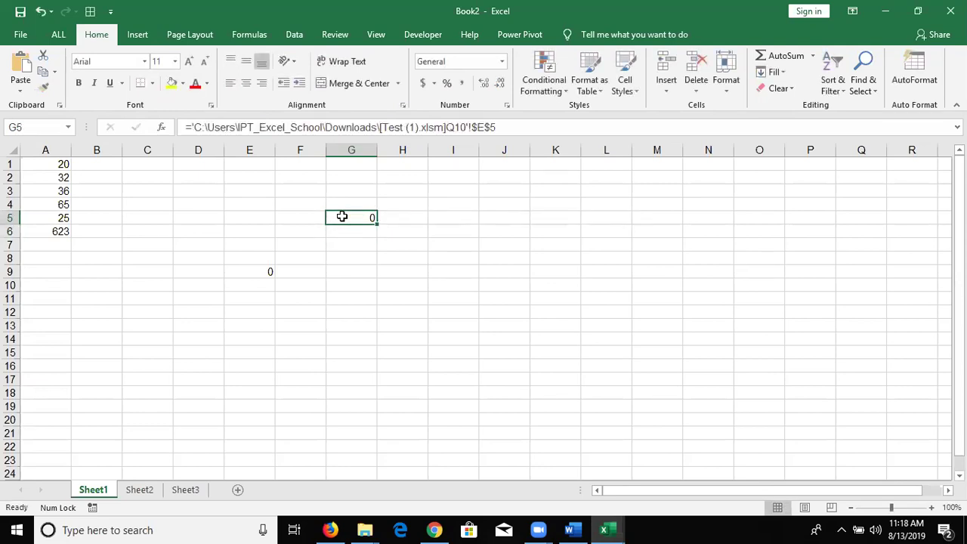
key("Delete")
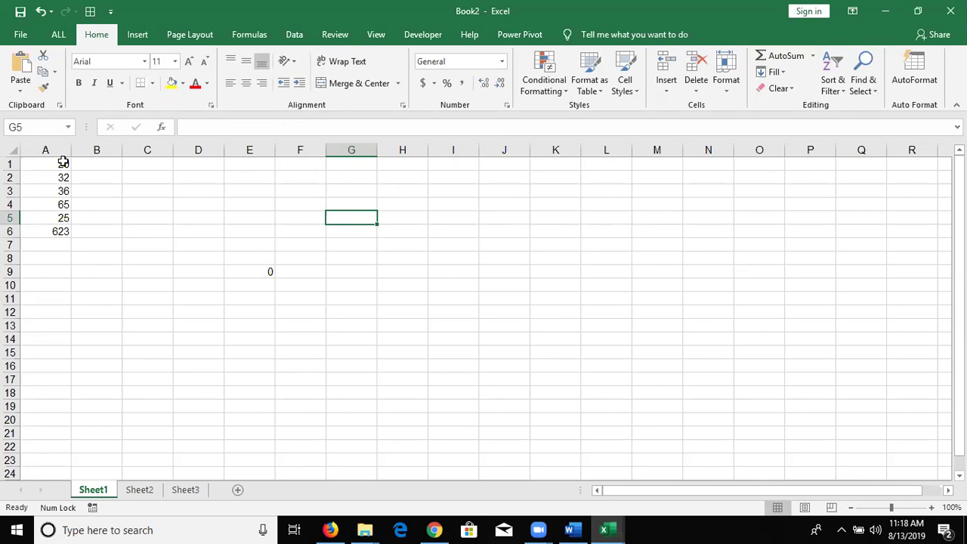
Clear the stray 0 from cell E9.
left_click(236, 258)
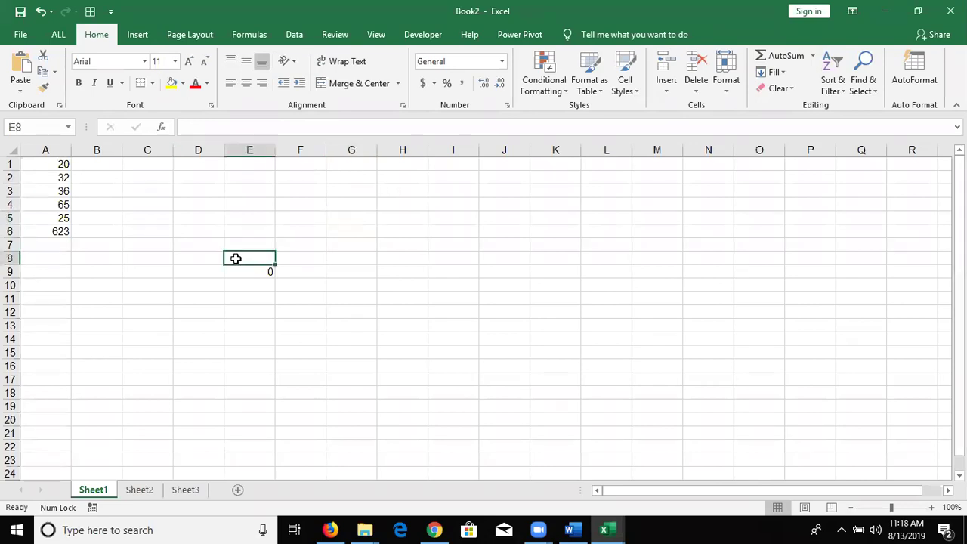
key("Down")
key("Delete")
Change A6 from 623 to 32, then return to A1.
key("Left")
key("Left")
key("Left")
key("Left")
key("Up")
key("Up")
key("Up")
type("320")
key("BackSpace")
key("Return")
key("ctrl+Home")
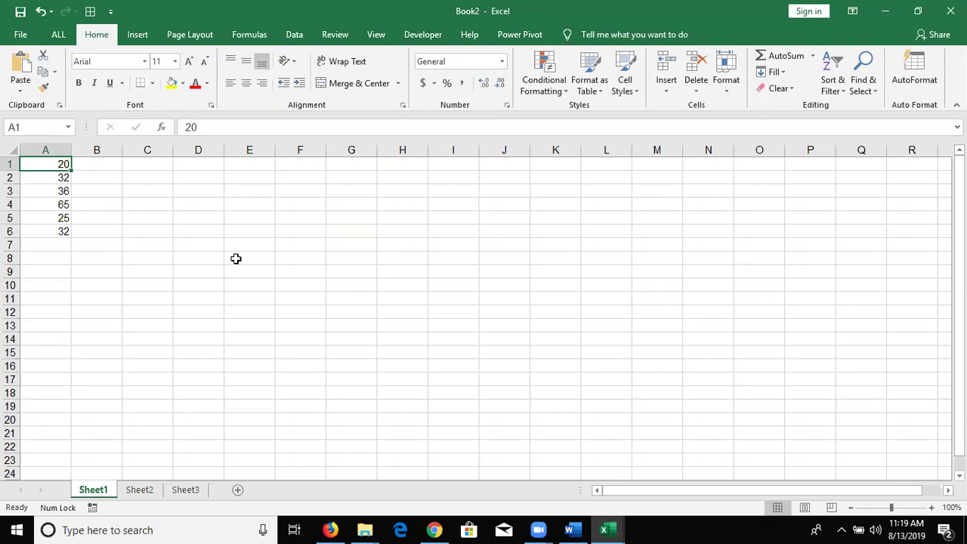
Enter the formula =A1+20 in cell B1.
key("Right")
type("=")
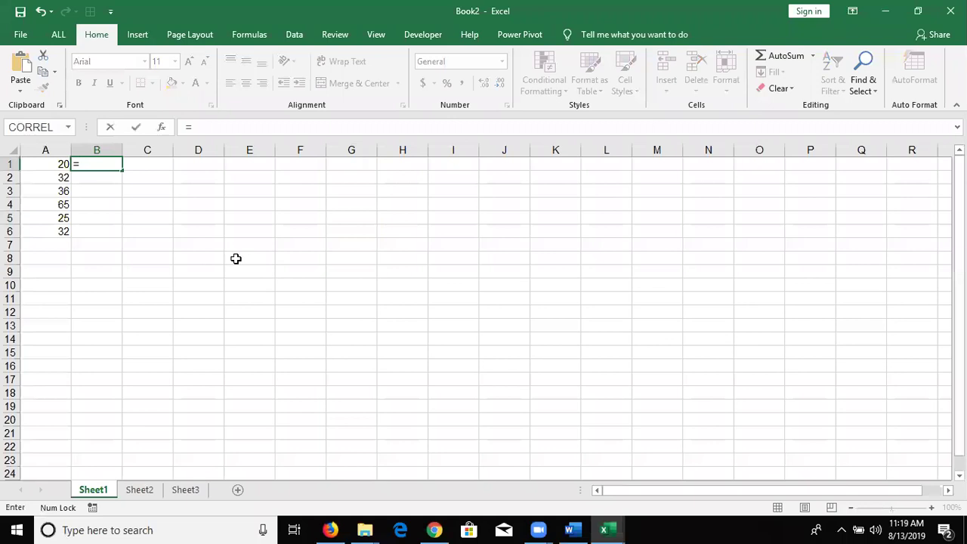
key("Left")
type("+20")
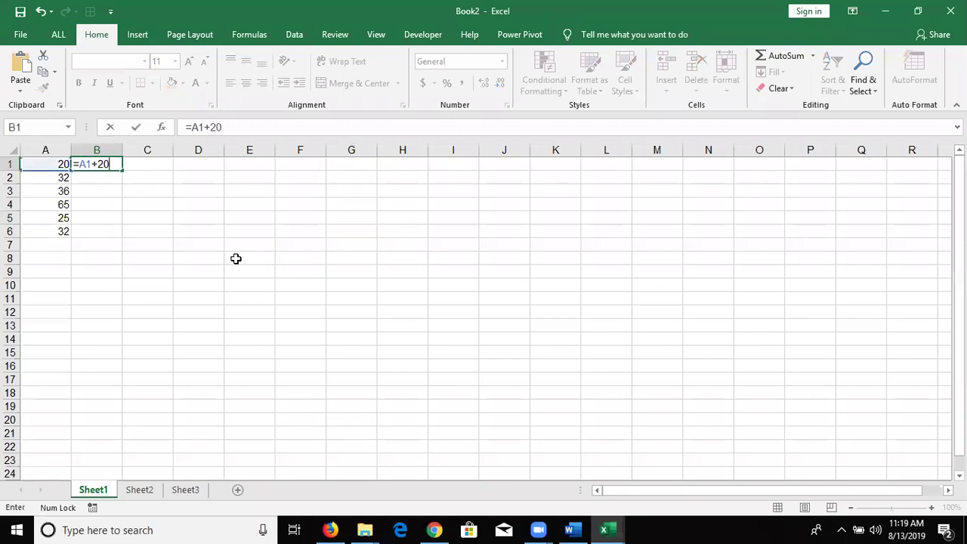
key("Return")
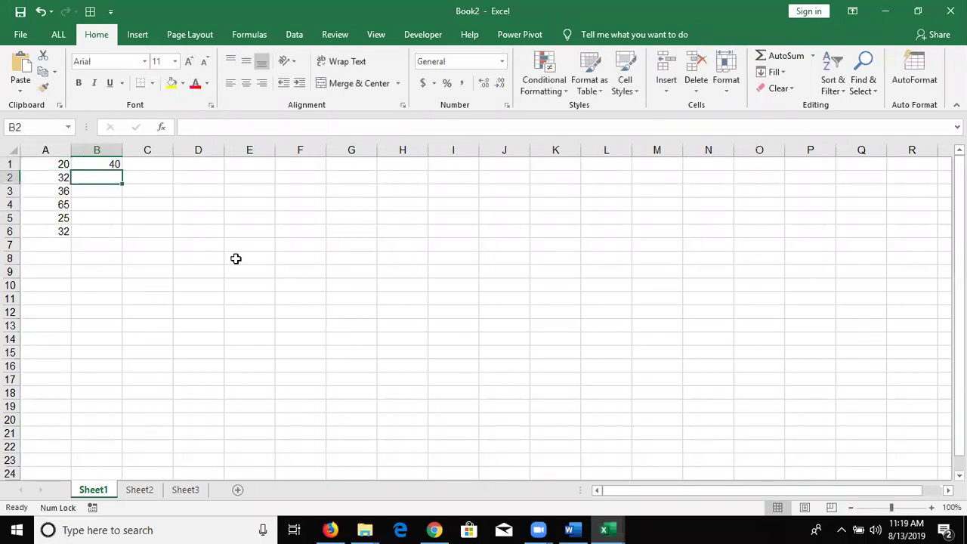
key("Up")
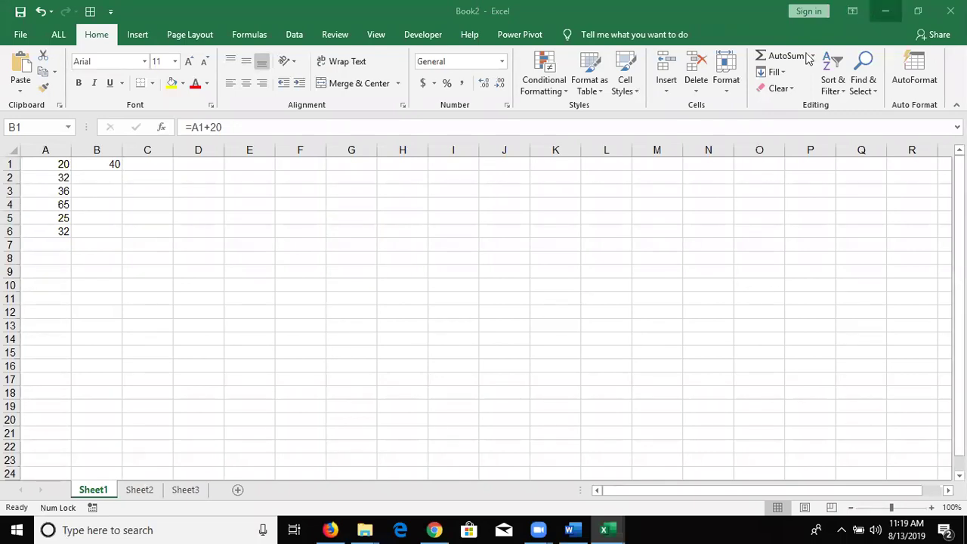
Fill B1's +20 formula down to B6 and compare the copied formulas.
key("Down")
key("Up")
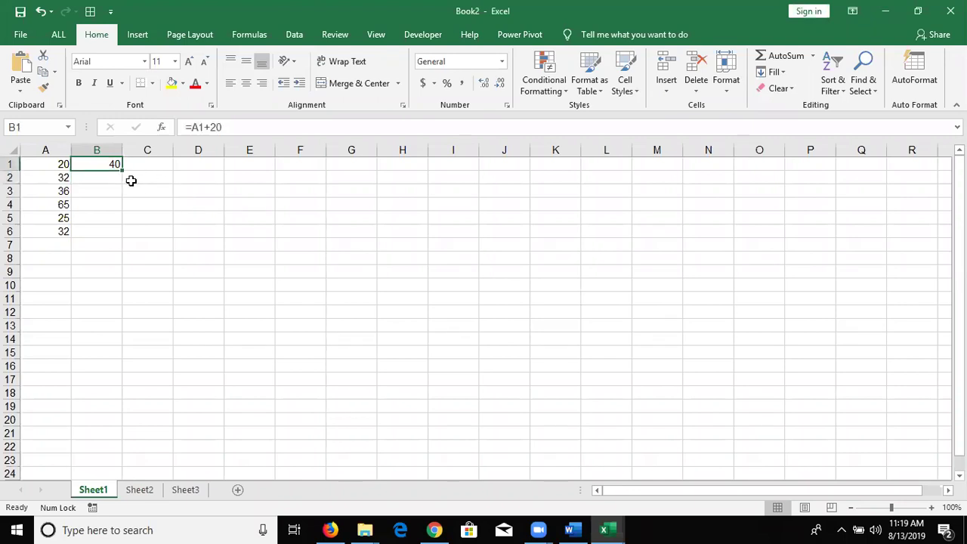
left_click_drag(120, 170, 112, 239)
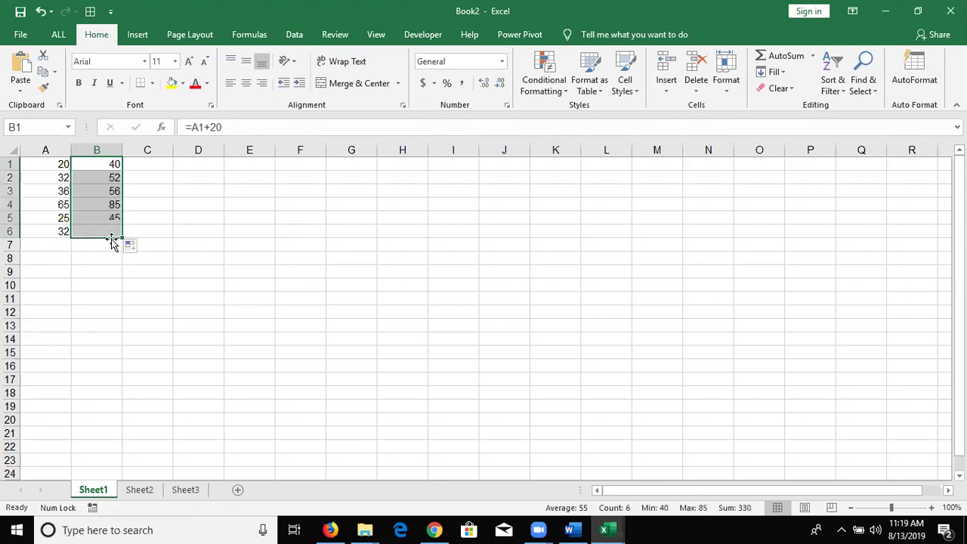
left_click(104, 172)
key("Up")
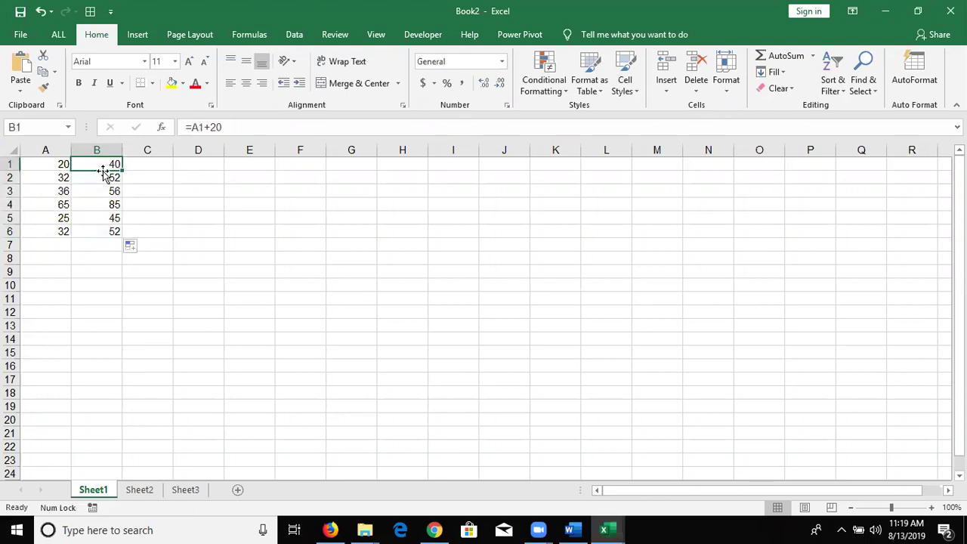
key("Down")
key("Down")
key("Down")
key("Up")
key("Up")
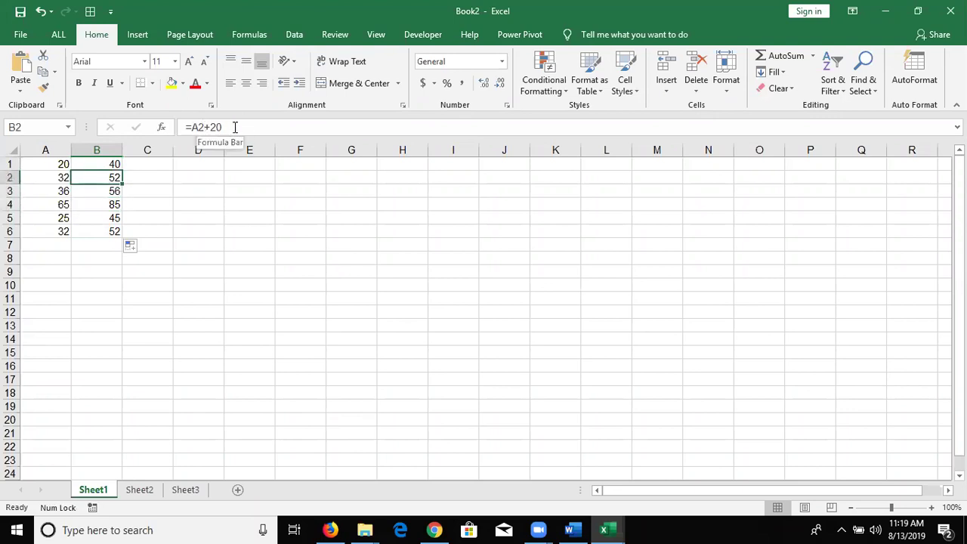
key("Up")
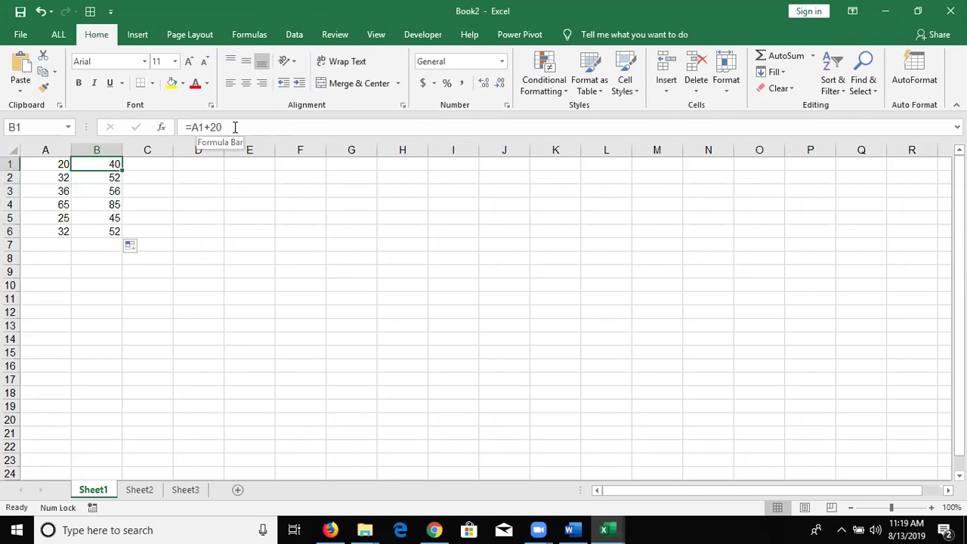
key("Down")
key("Down")
key("Down")
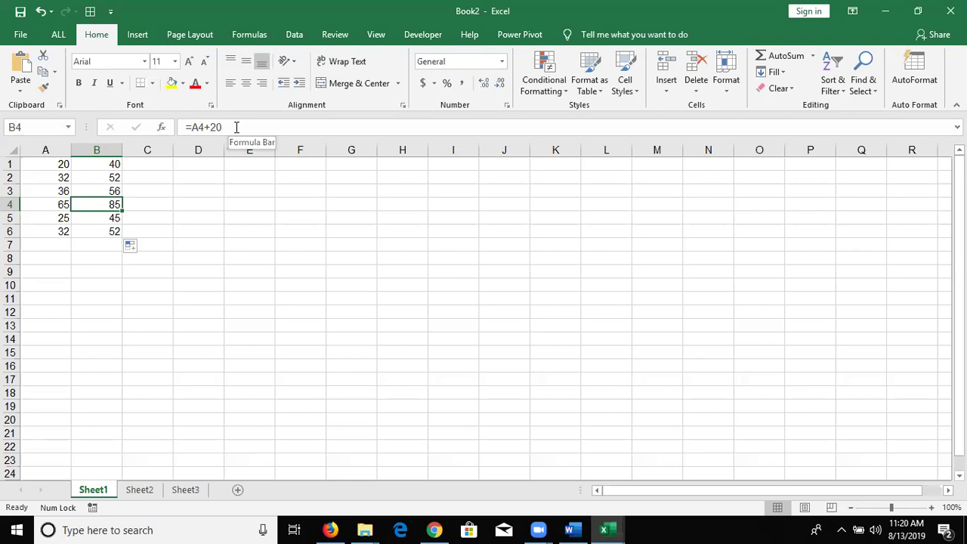
key("Up")
key("Up")
key("Up")
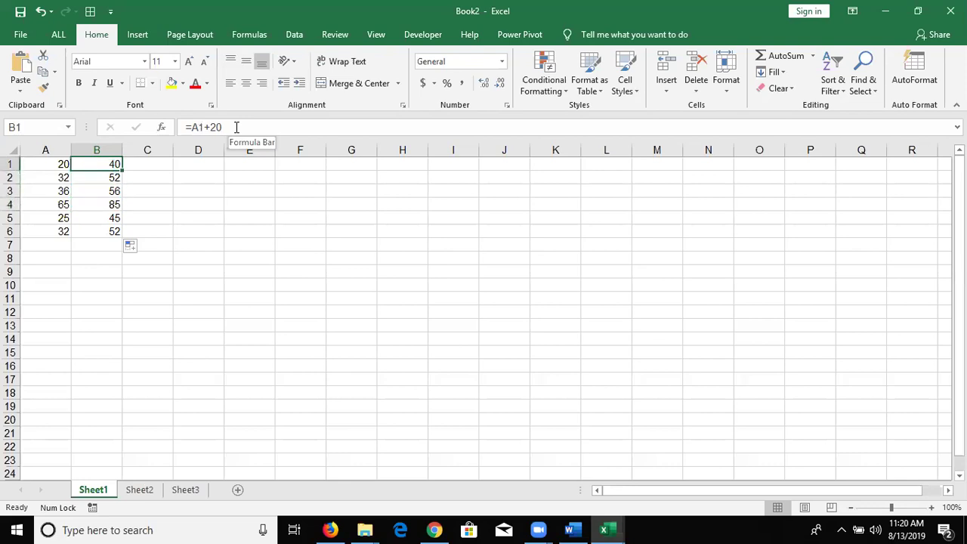
Delete the B1:B6 formulas and enter 20 in D1.
key("ctrl+shift+Down")
key("Delete")
key("Right")
key("Right")
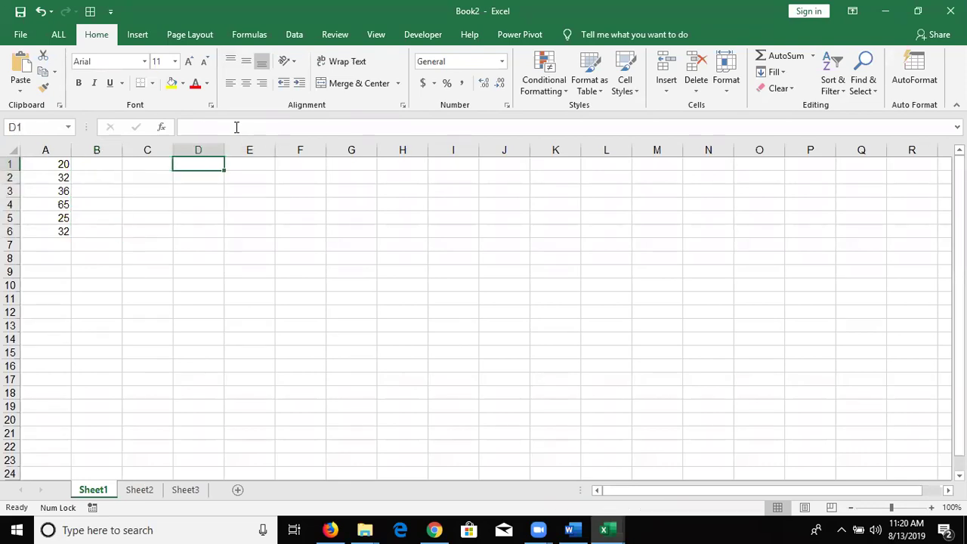
type("20")
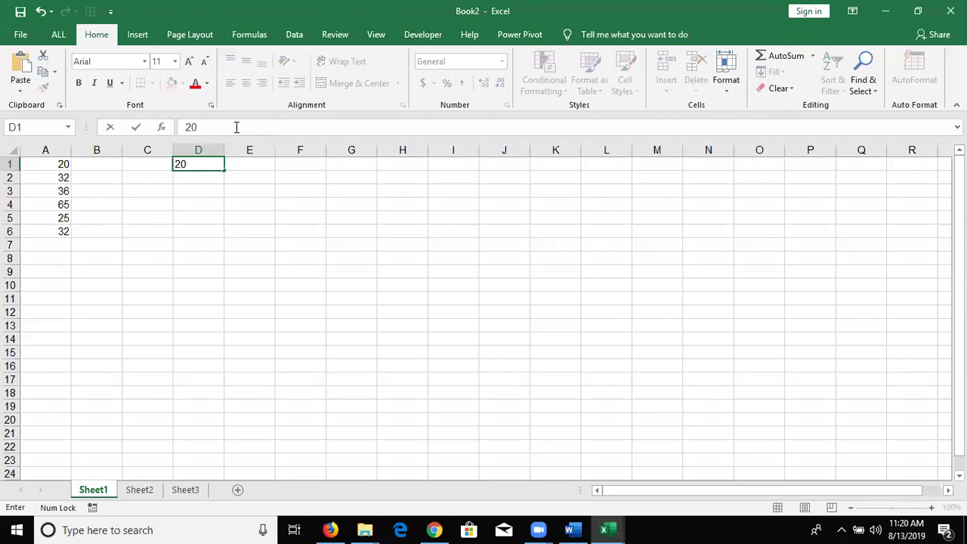
key("Left")
key("Left")
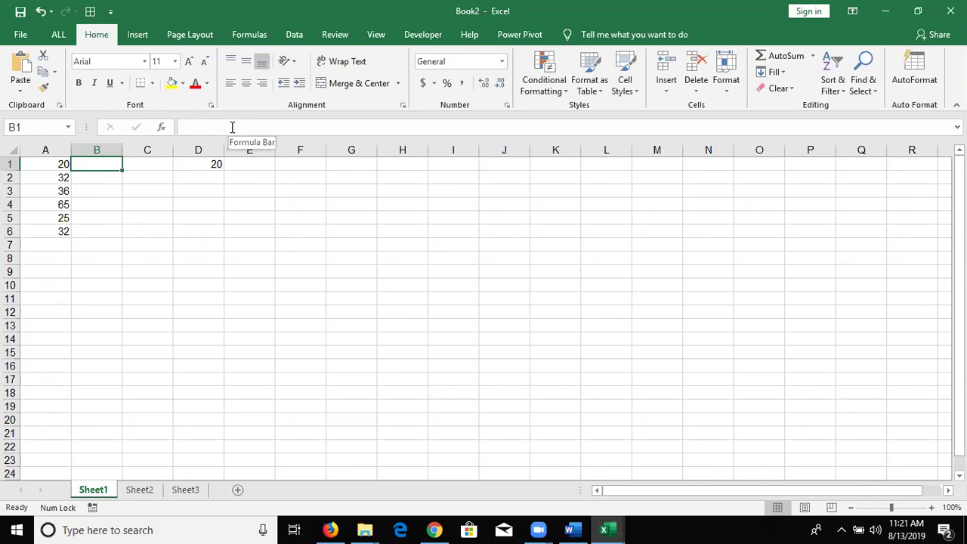
Enter =A1+D1 in B1 so it shows 40.
type("=")
key("Left")
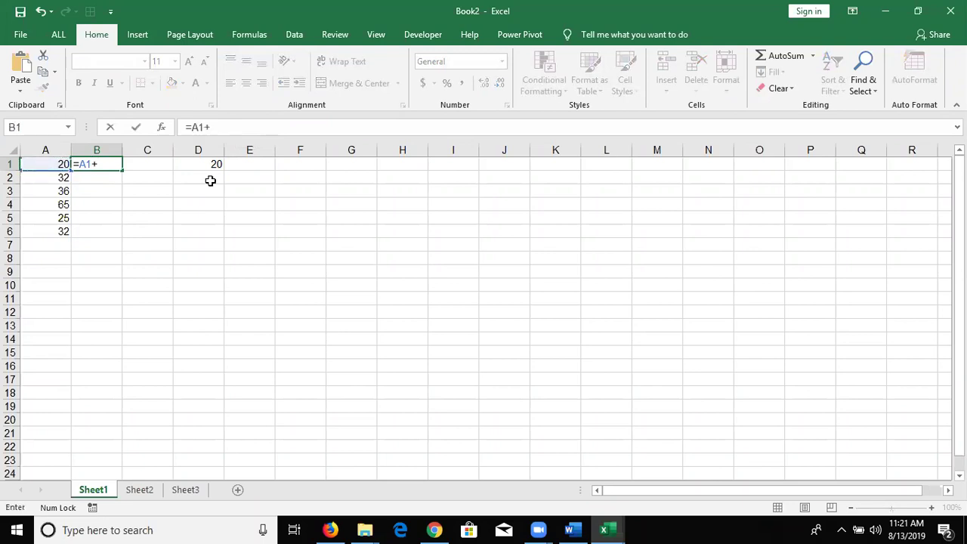
left_click(210, 164)
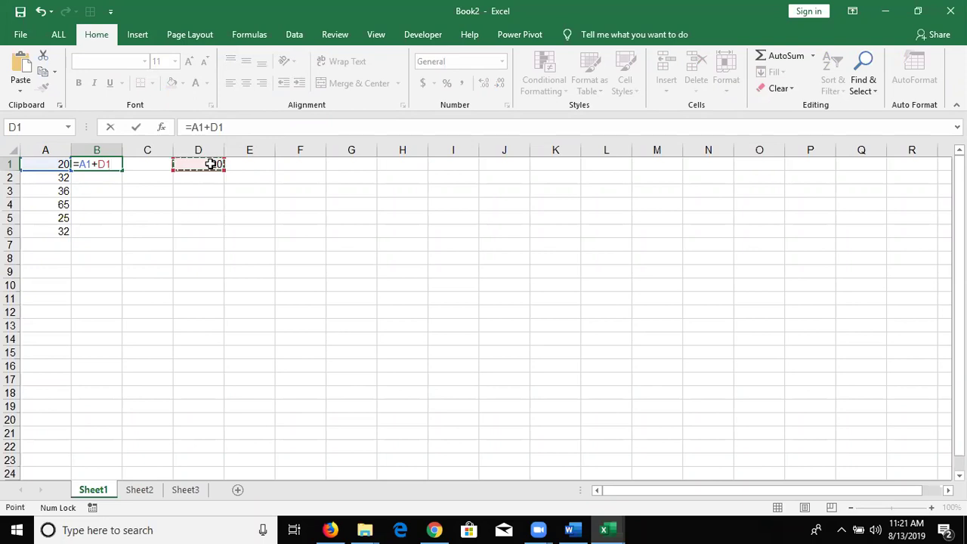
key("Return")
key("Up")
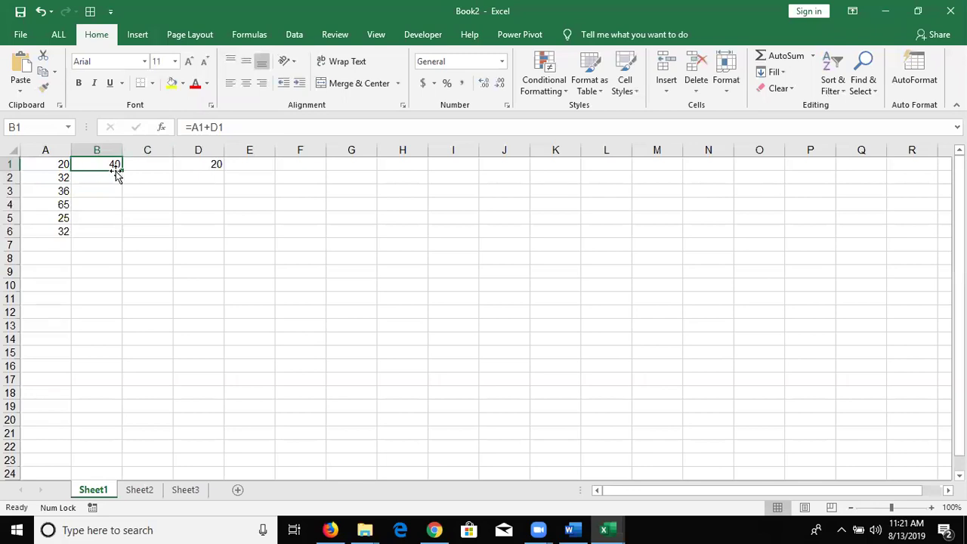
Fill B1 into B2, inspect its =A2+D2 formula, then clear B2.
left_click_drag(120, 170, 112, 176)
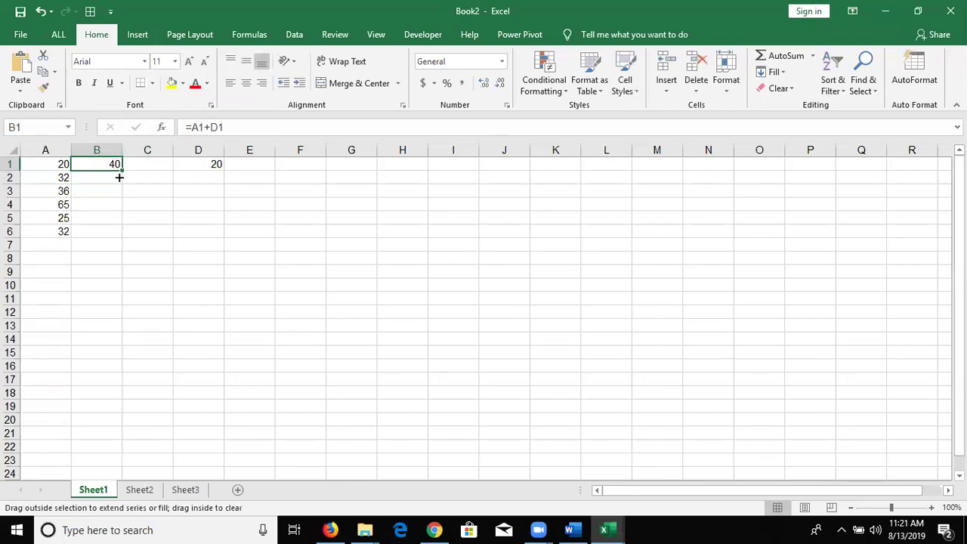
double_click(112, 177)
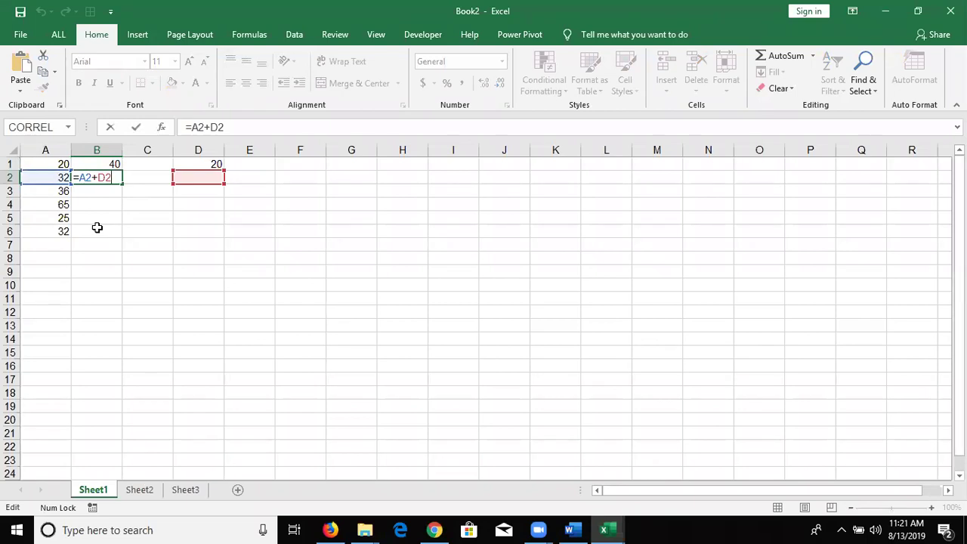
key("Return")
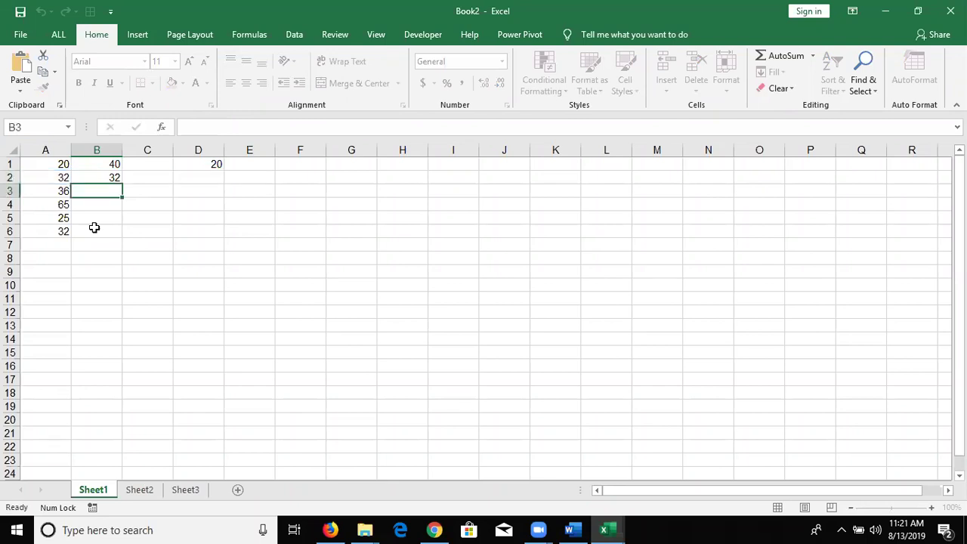
key("Up")
key("Delete")
key("Up")
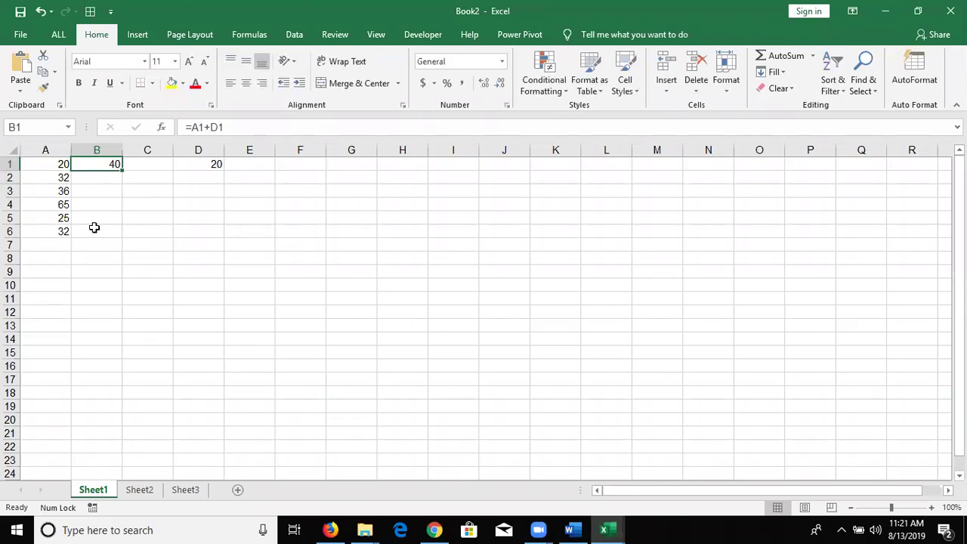
Change B1 to =A1+D$1 and fill it down to B6.
left_click(219, 127)
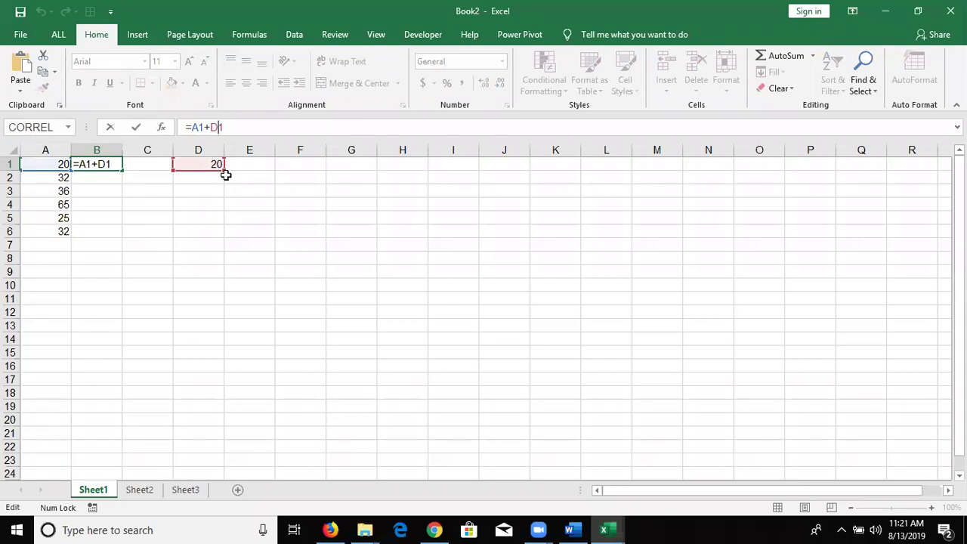
type("$")
key("Return")
key("Up")
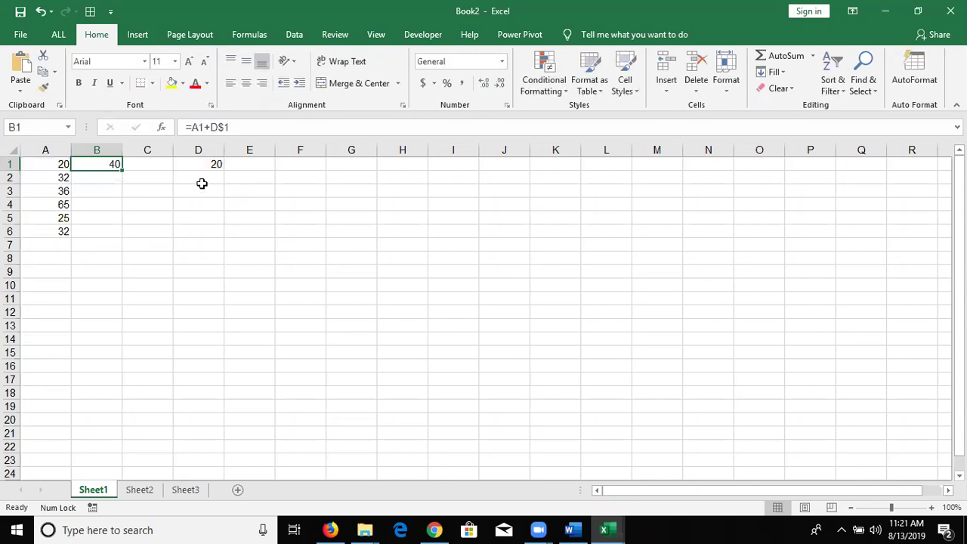
double_click(122, 170)
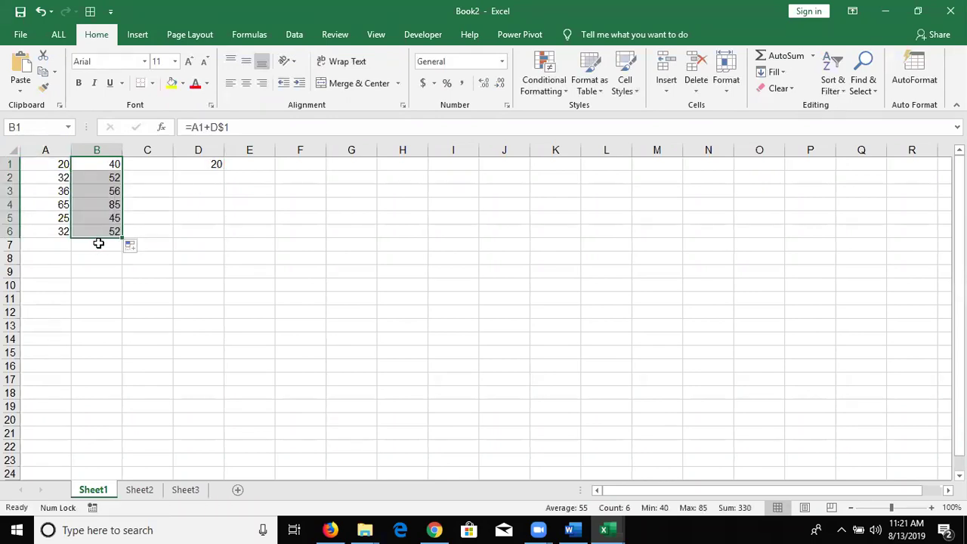
Review the copied D$1 formulas in B1 through B6.
left_click(90, 217)
left_click(99, 164)
left_click(99, 178)
left_click(98, 191)
left_click(100, 205)
left_click(101, 219)
left_click(101, 232)
left_click(97, 164)
Copy B2's formula into C2, inspect its references, then cancel it and return to B1.
left_click(110, 178)
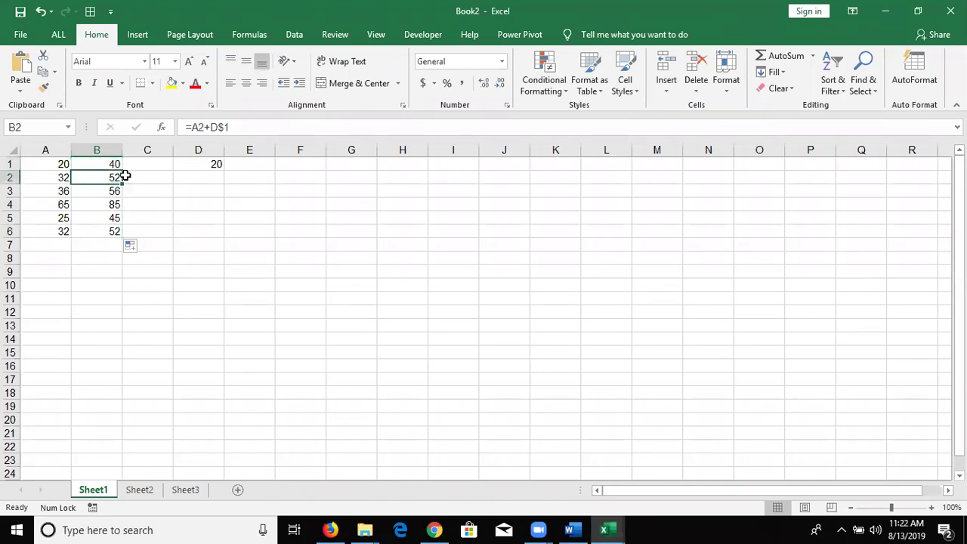
left_click_drag(122, 184, 155, 187)
double_click(147, 177)
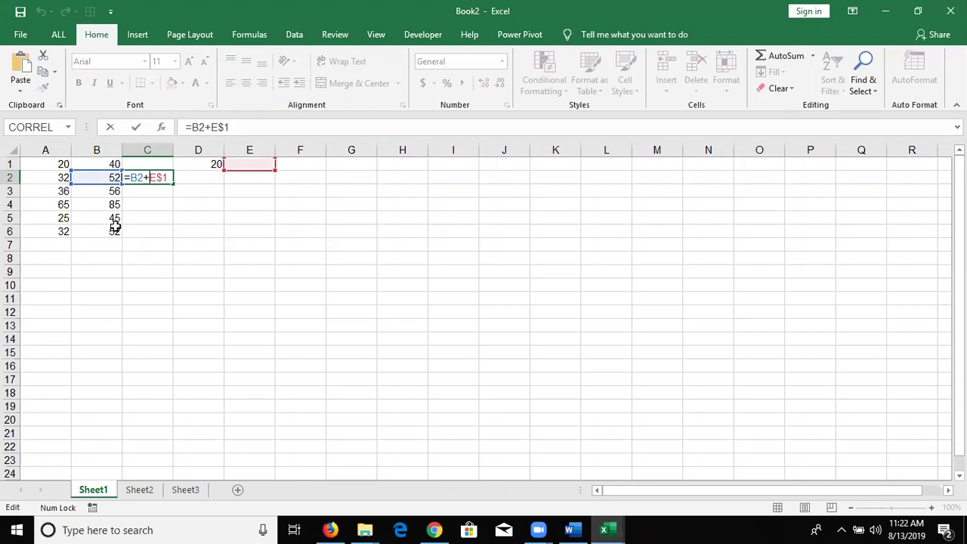
key("Escape")
key("Left")
key("Up")
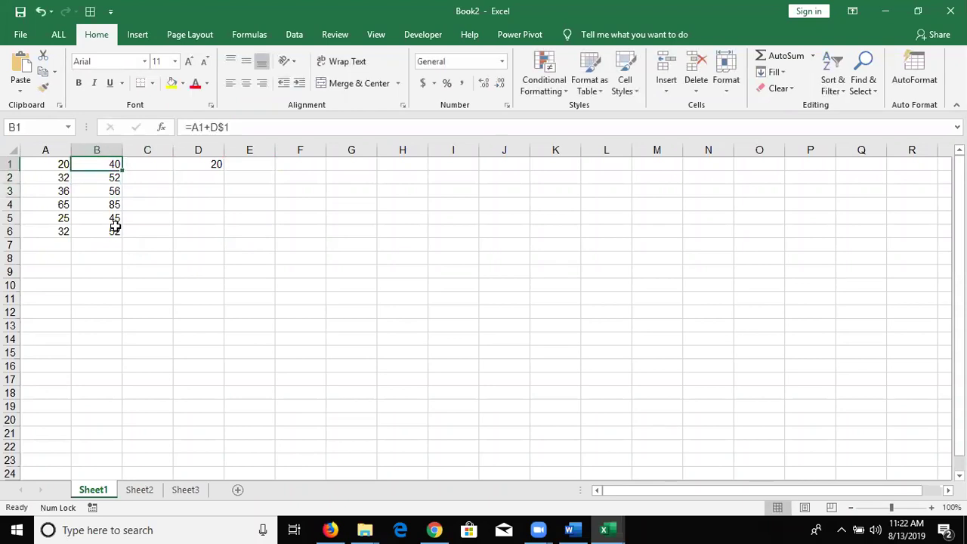
Change B1's formula to =A1+$D$1.
left_click(209, 127)
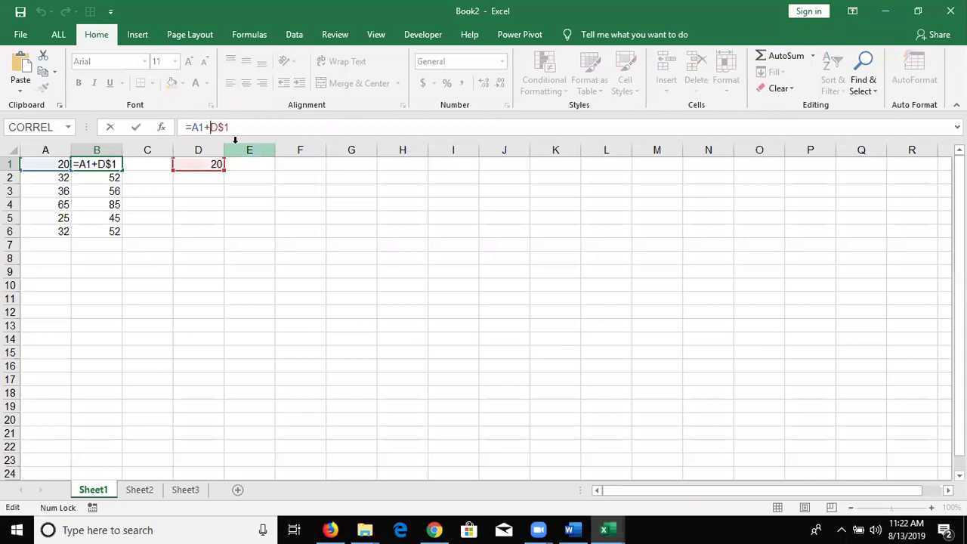
type("$")
key("Return")
key("Up")
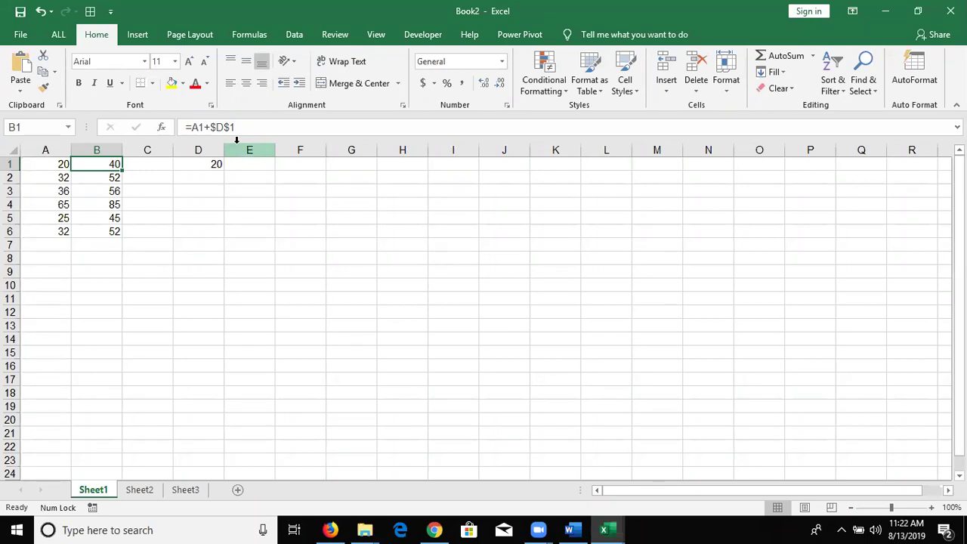
Select the row 1 data range A1:D1.
key("Down")
key("Up")
key("Left")
key("shift+Right")
key("shift+Right")
key("shift+Right")
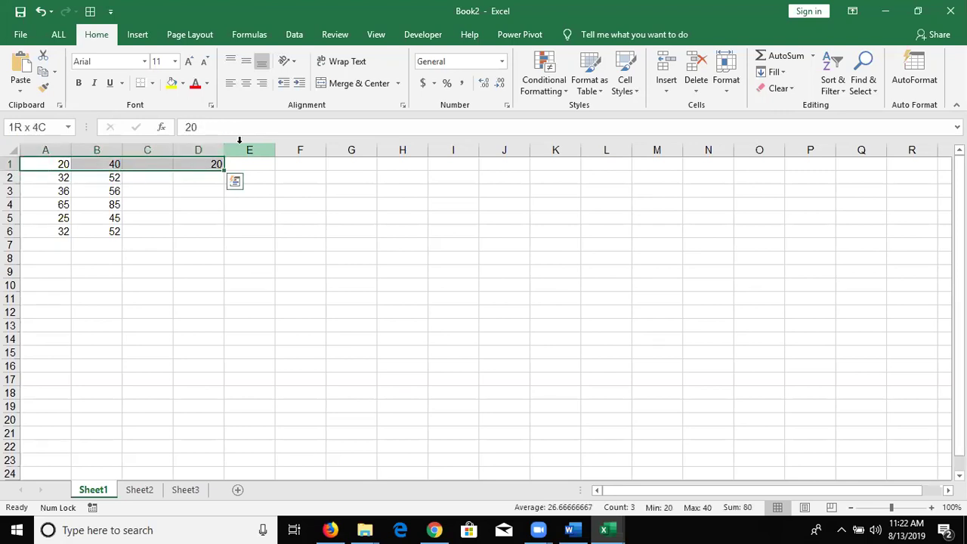
Clear all the existing data and return to A1.
key("shift+Down")
key("shift+Down")
key("shift+Down")
key("Delete")
key("ctrl+Home")
Enter =RANDBETWEEN(10,90) in cell A1.
type("=")
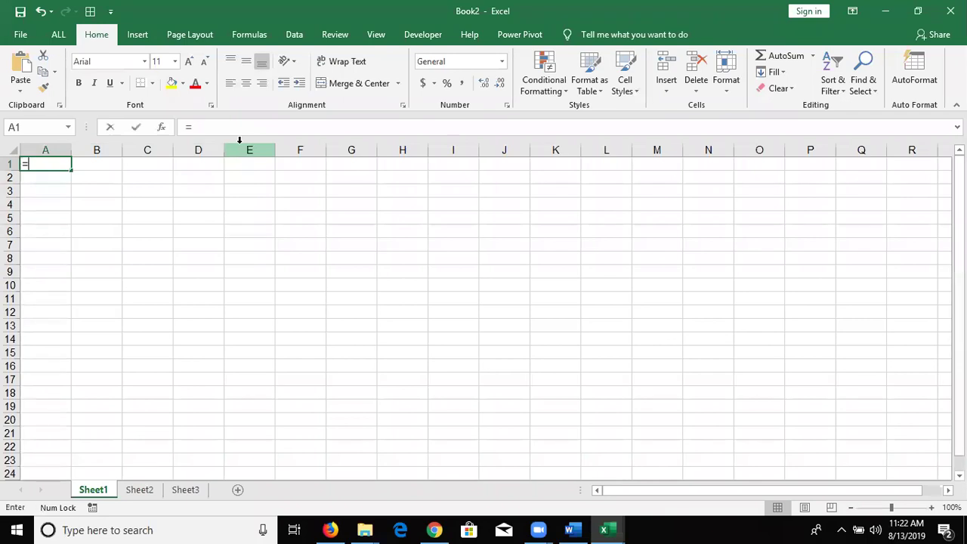
type("ra")
key("Down")
key("Down")
key("Tab")
type("10")
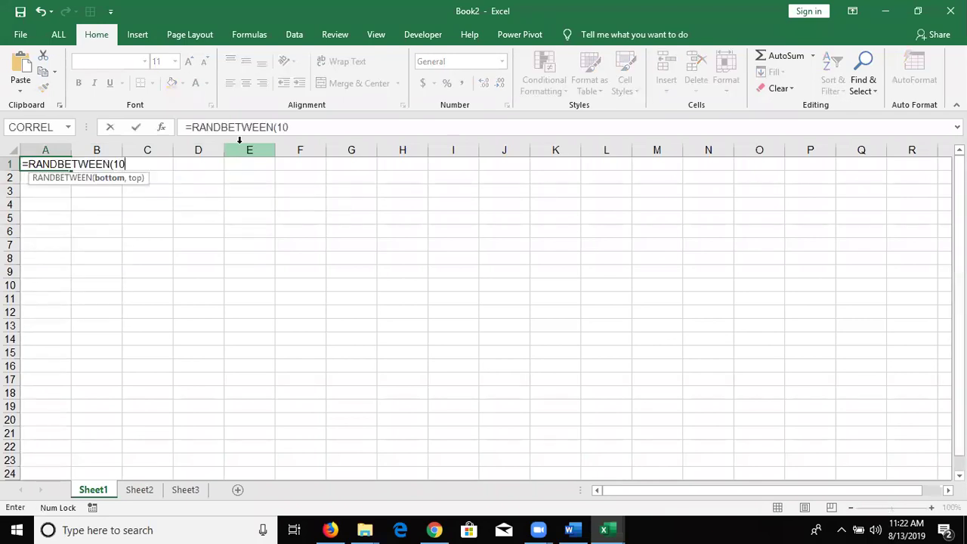
type(",90")
key("Return")
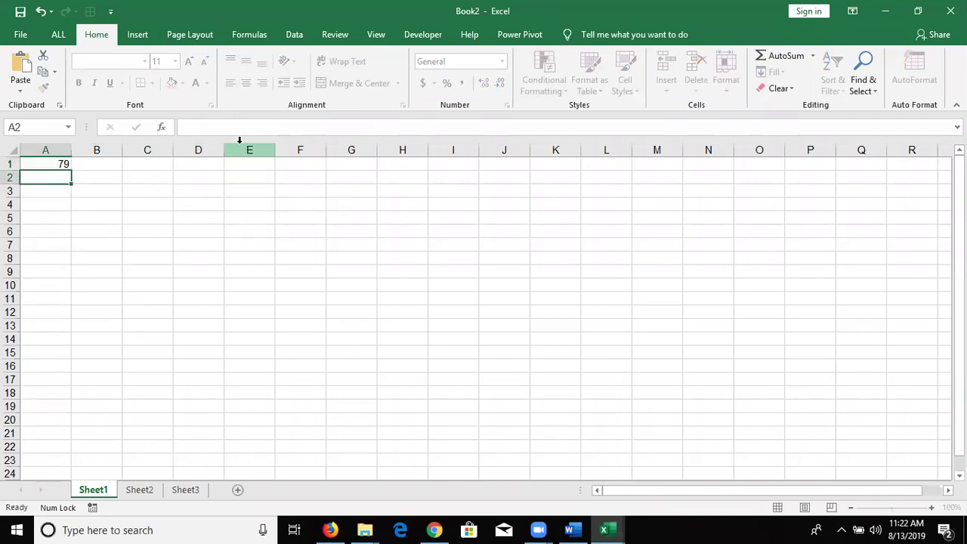
key("Up")
Fill A1:M21 with the RANDBETWEEN(10,90) formula using Ctrl+Enter.
key("shift+Right")
key("shift+Right")
key("shift+Right")
key("shift+Right")
key("shift+Right")
key("shift+Right")
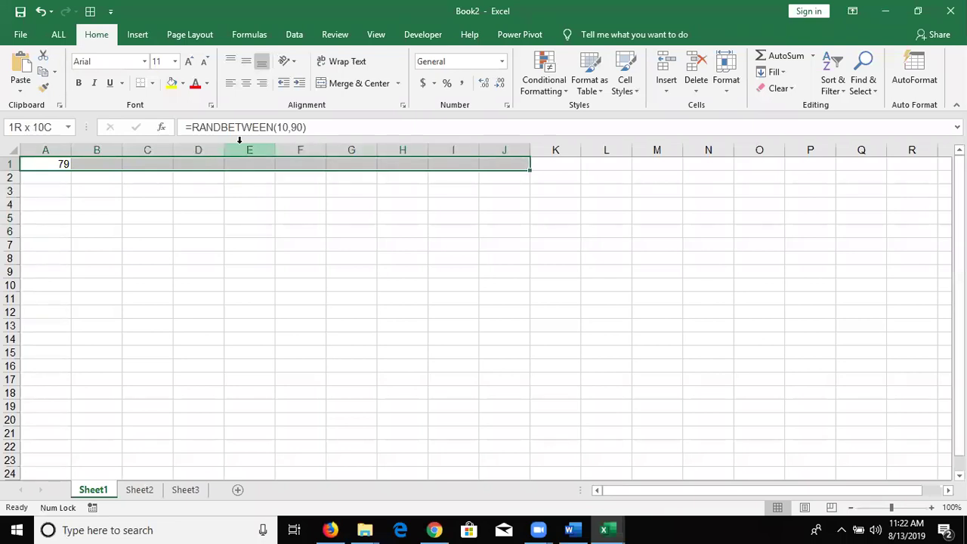
key("shift+Down")
key("shift+Down")
key("shift+Down")
key("shift+Down")
key("shift+Down")
key("shift+Down")
key("shift+Down")
key("shift+Right")
key("shift+Right")
key("shift+Right")
key("shift+Down")
key("shift+Down")
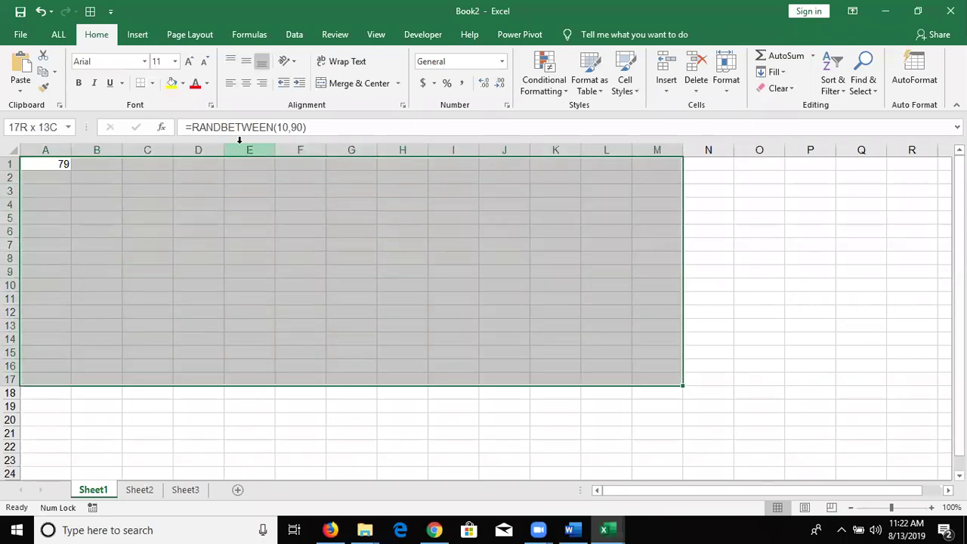
key("shift+Down")
key("shift+Down")
key("shift+Down")
key("F2")
key("ctrl+Return")
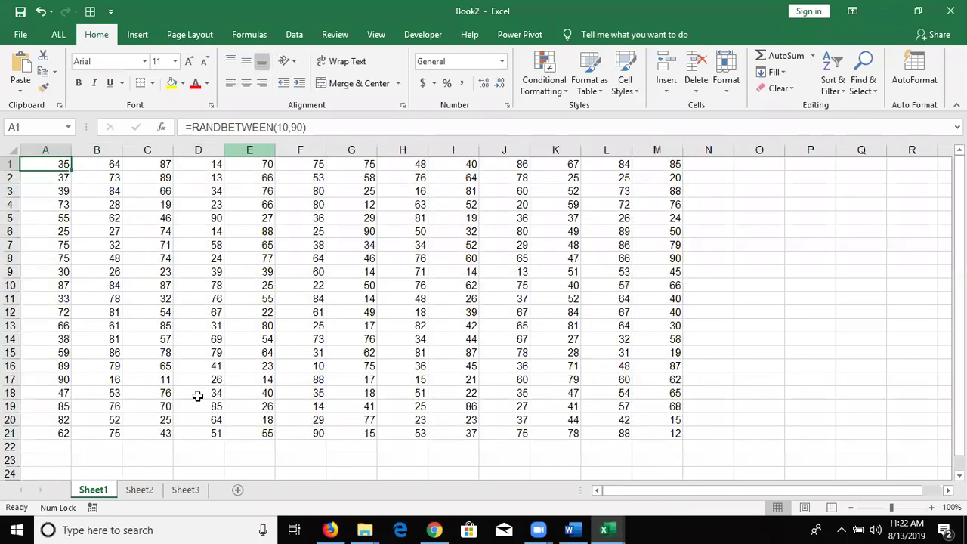
Select the random grid, then the entire sheet, with Ctrl+A.
left_click(104, 230)
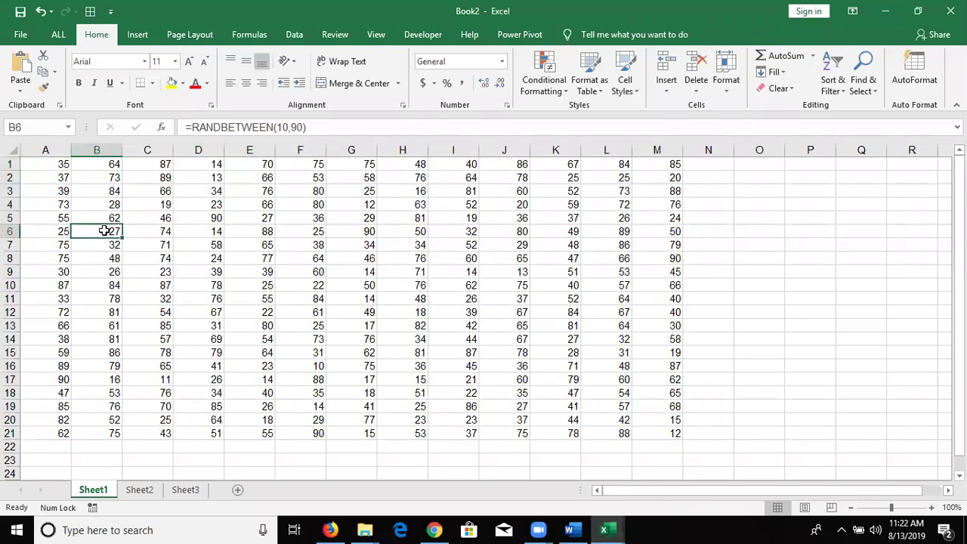
key("ctrl+a")
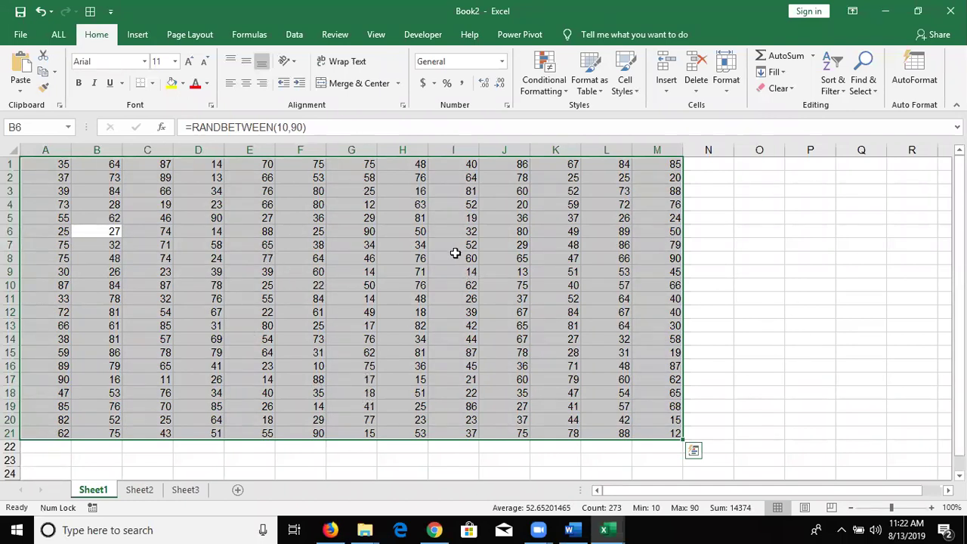
key("ctrl+a")
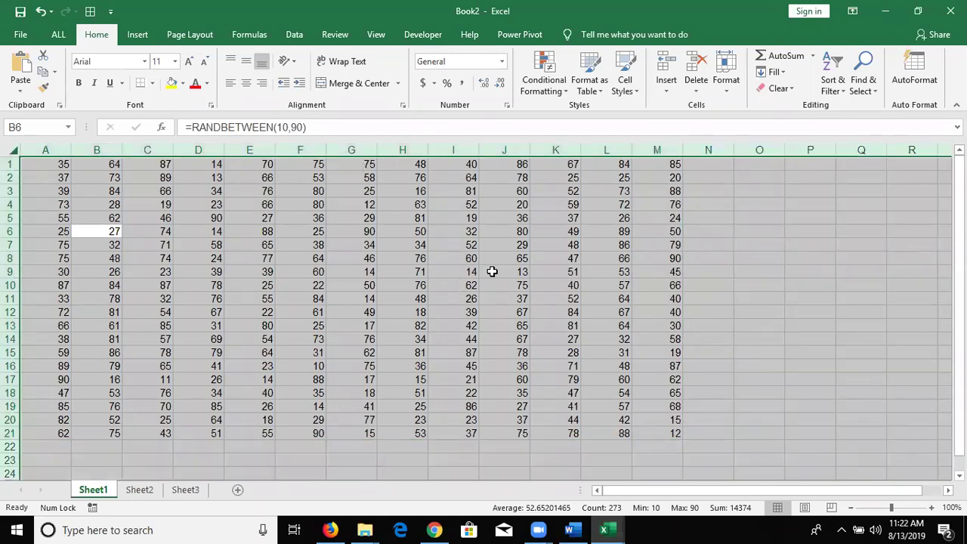
left_click(368, 236)
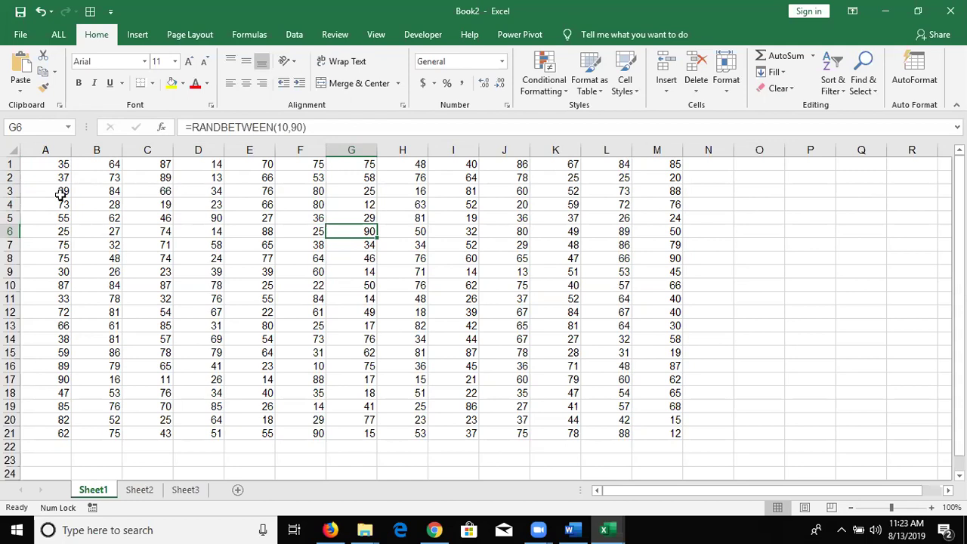
Recalculate so A1:M21 shows fresh random numbers, with A1 reading 66.
left_click(41, 181)
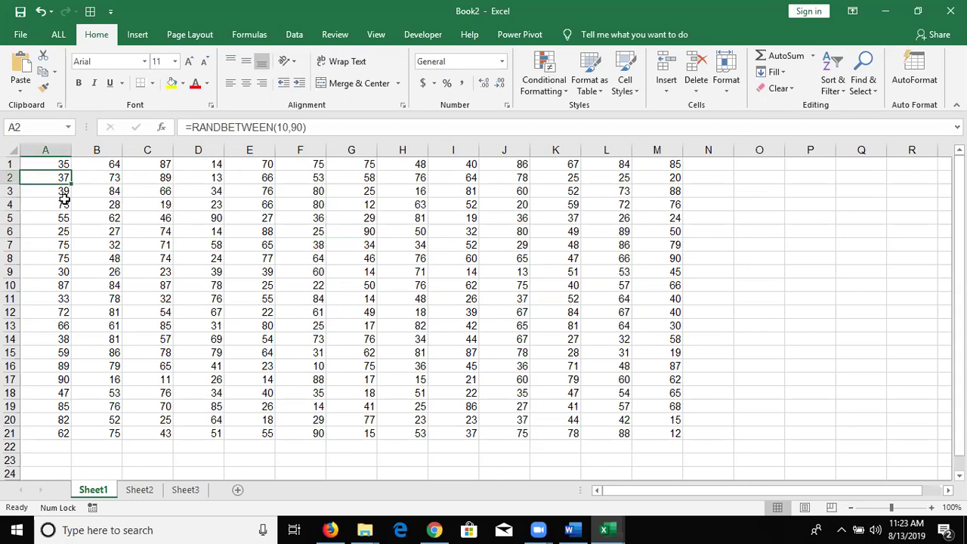
left_click(710, 257)
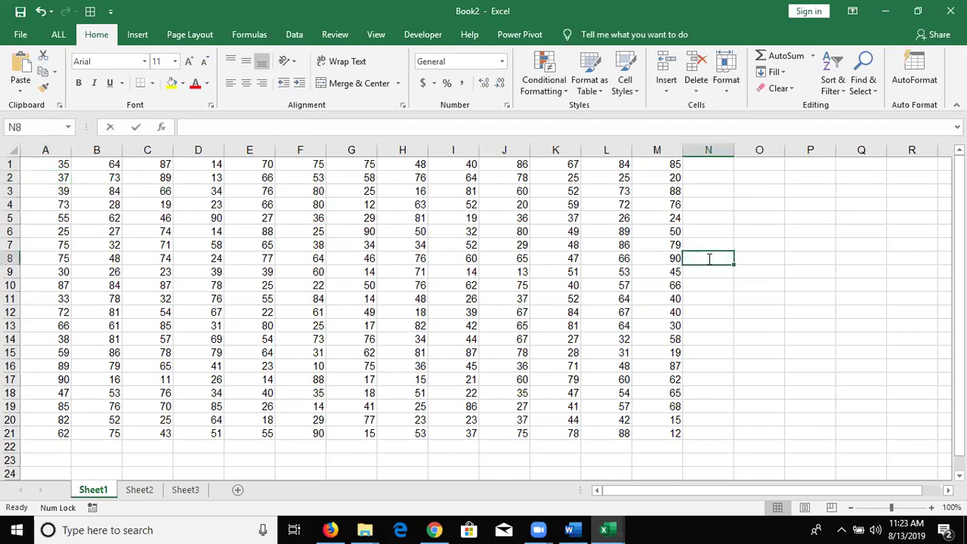
left_click(694, 283)
key("Delete")
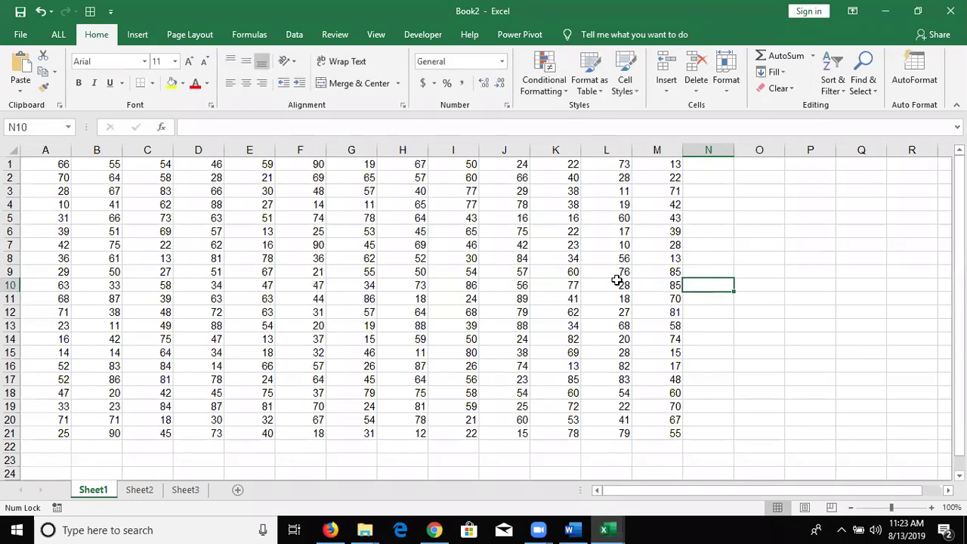
Re-enter J6's formula so the random grid recalculates with fresh numbers.
left_click(498, 232)
double_click(497, 232)
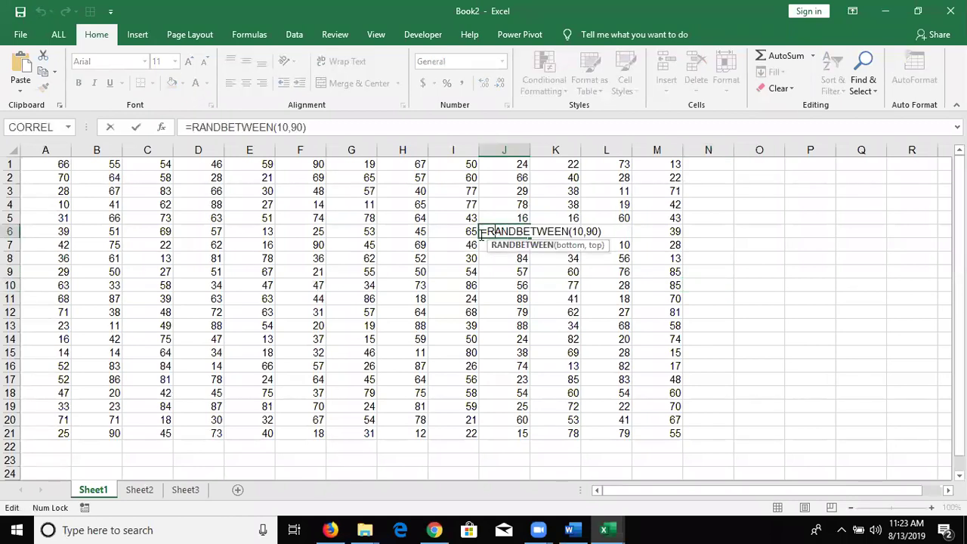
key("Return")
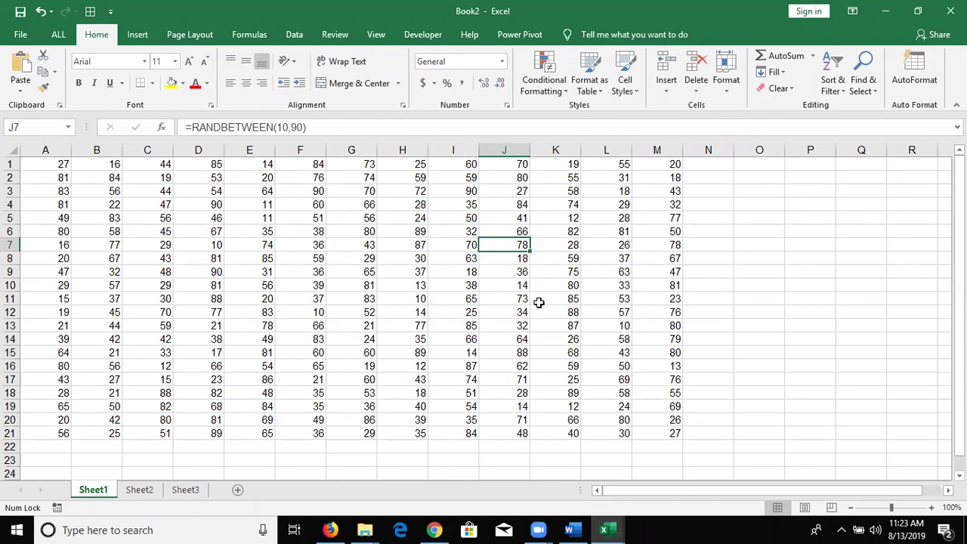
Jump between the data edges with Ctrl+arrows, then select the block A1:M21.
key("ctrl+Left")
key("ctrl+Up")
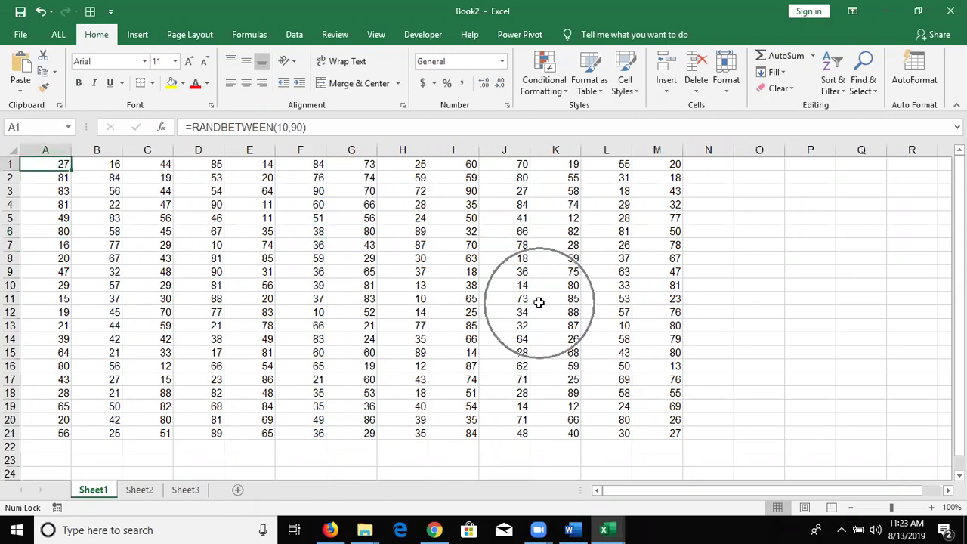
key("ctrl")
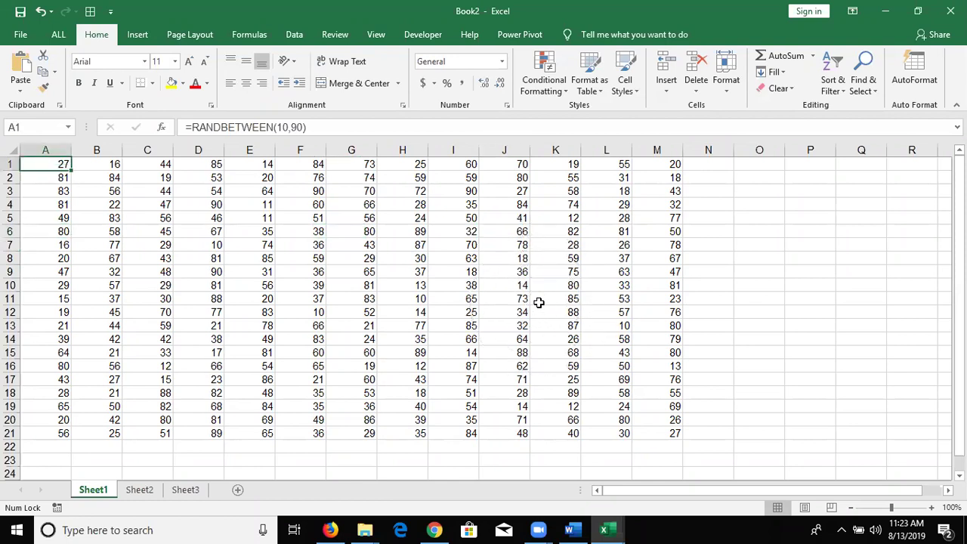
key("ctrl+Right")
key("ctrl+Left")
key("ctrl+shift+Right")
key("ctrl+shift+Down")
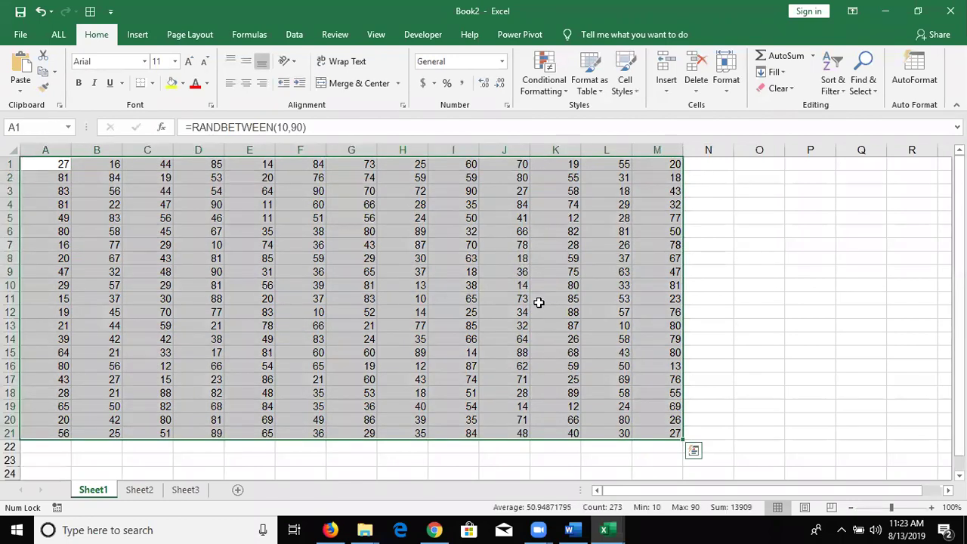
Select the data range and then the whole sheet with Ctrl+A, then drag-select a block from A1.
key("ctrl+Home")
key("ctrl+a")
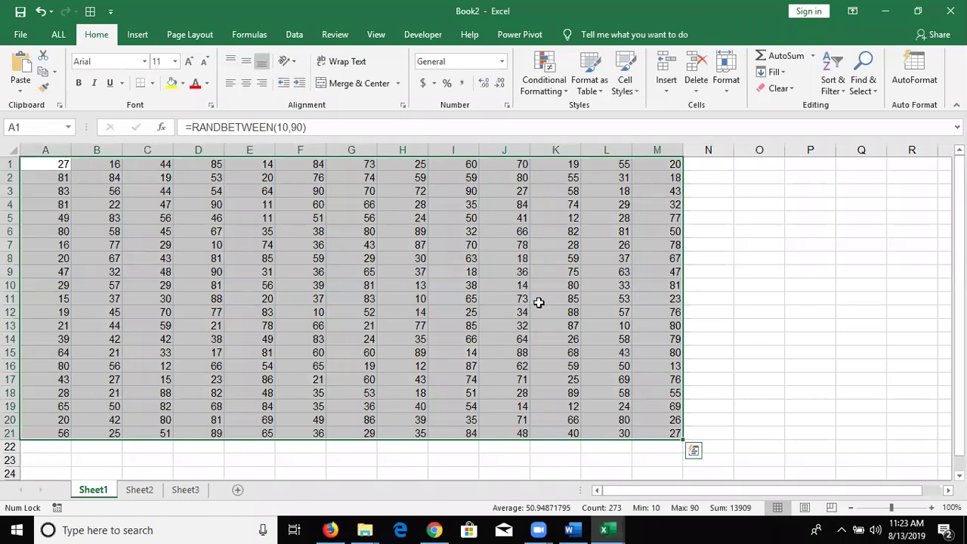
key("ctrl+a")
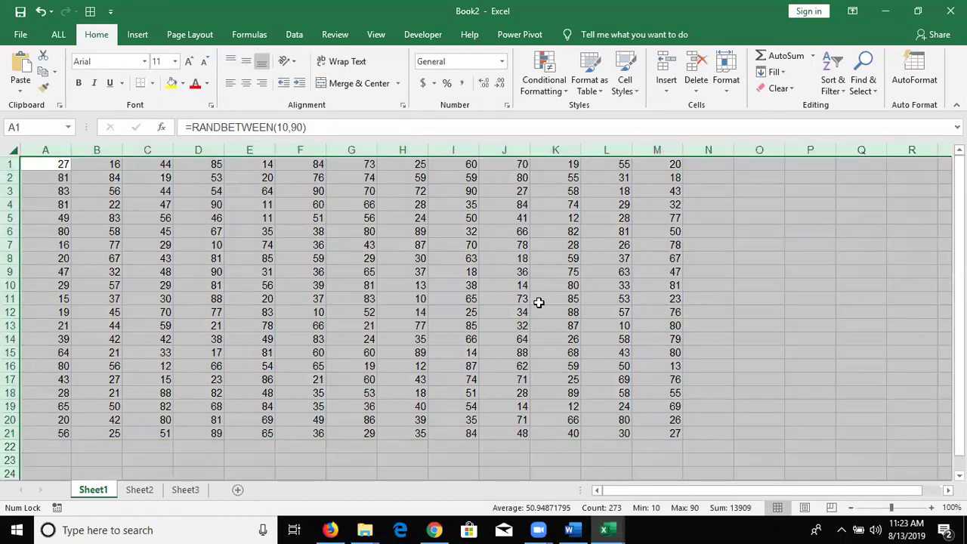
left_click(403, 278)
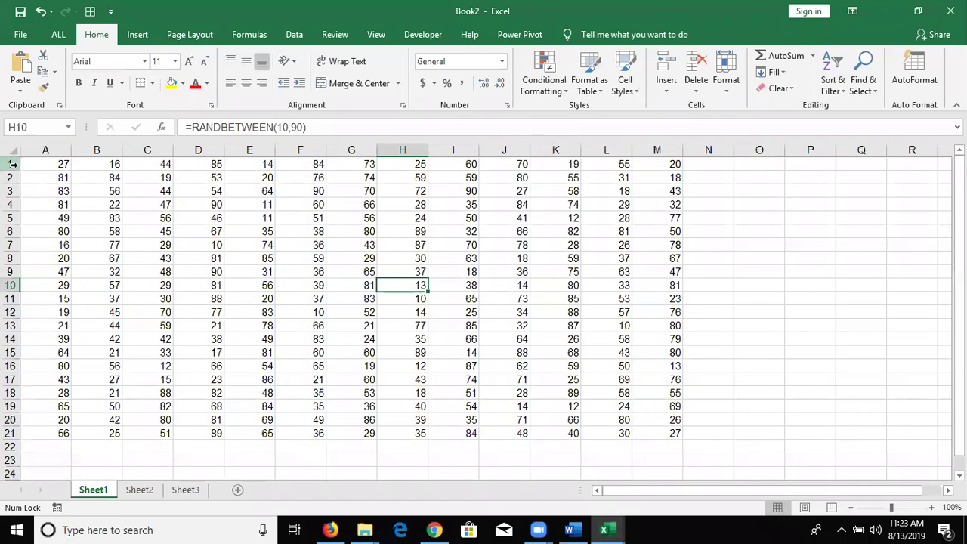
left_click_drag(46, 163, 654, 411)
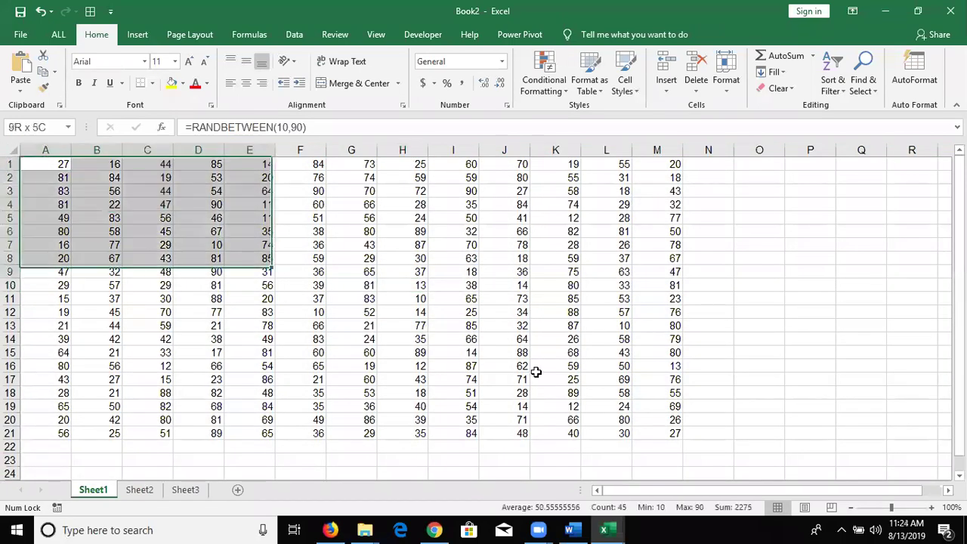
Select the data block A1:M21 and then every cell in the sheet, clearing each selection.
left_click(279, 218)
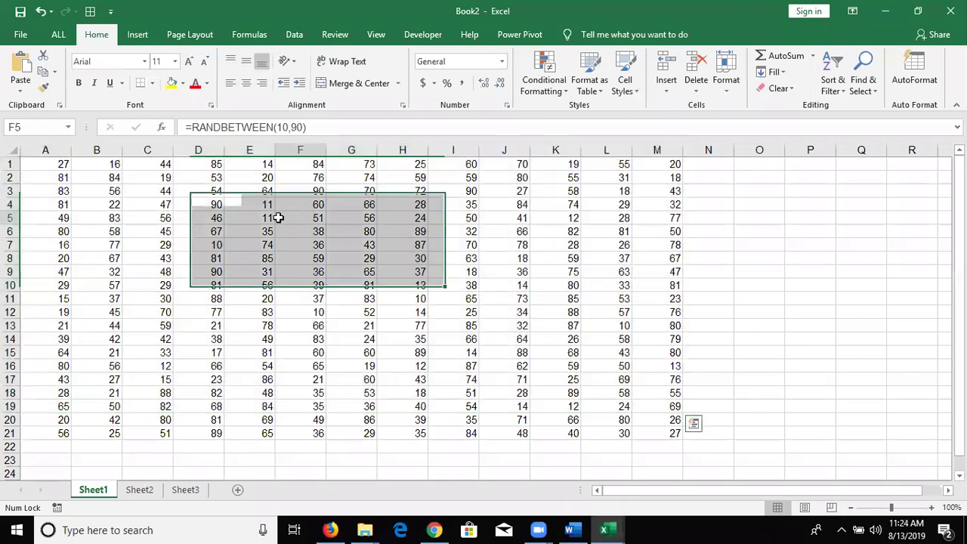
left_click(45, 165)
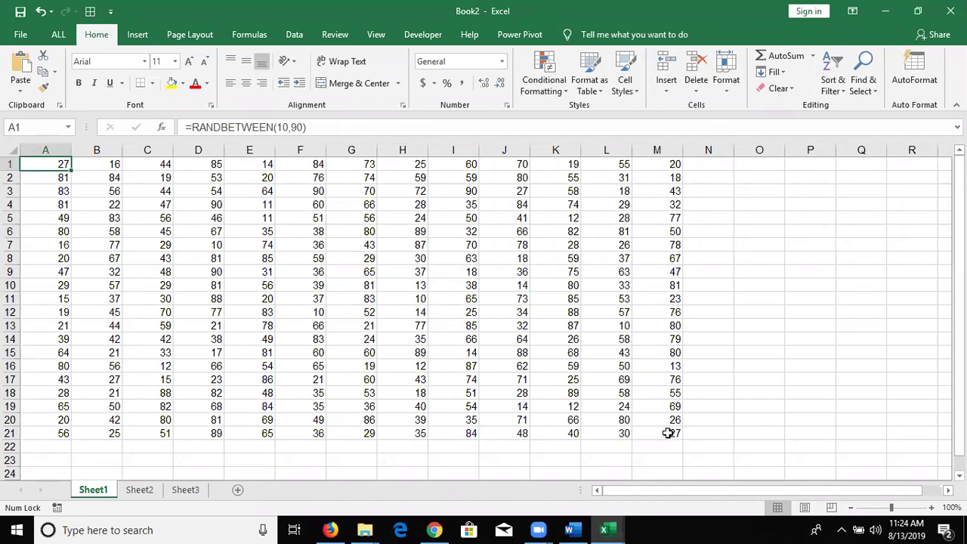
left_click(668, 433, "shift")
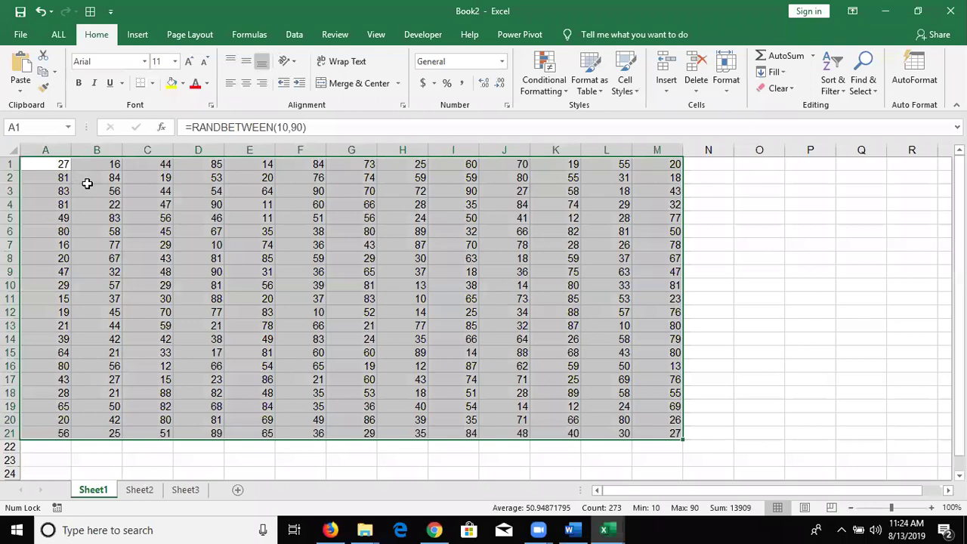
key("ctrl+Home")
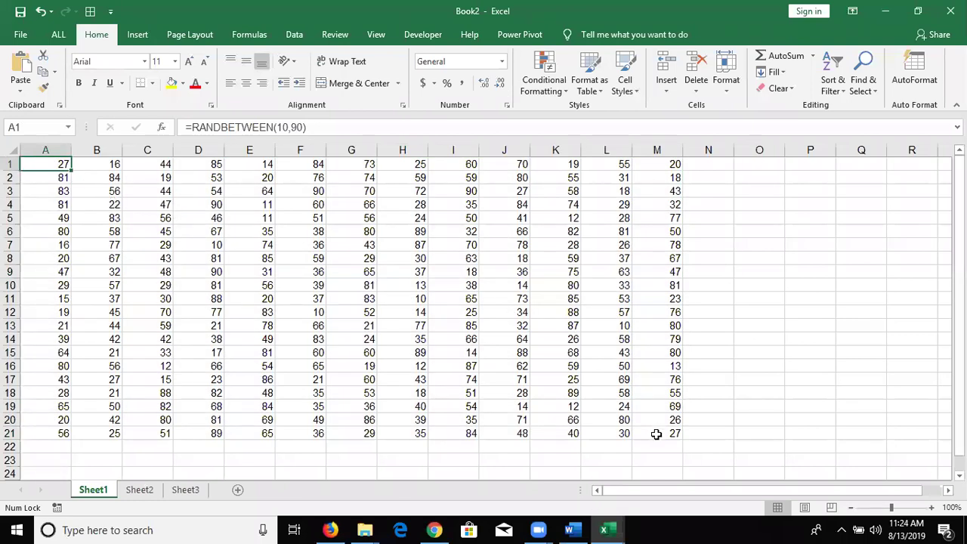
left_click(657, 434, "shift")
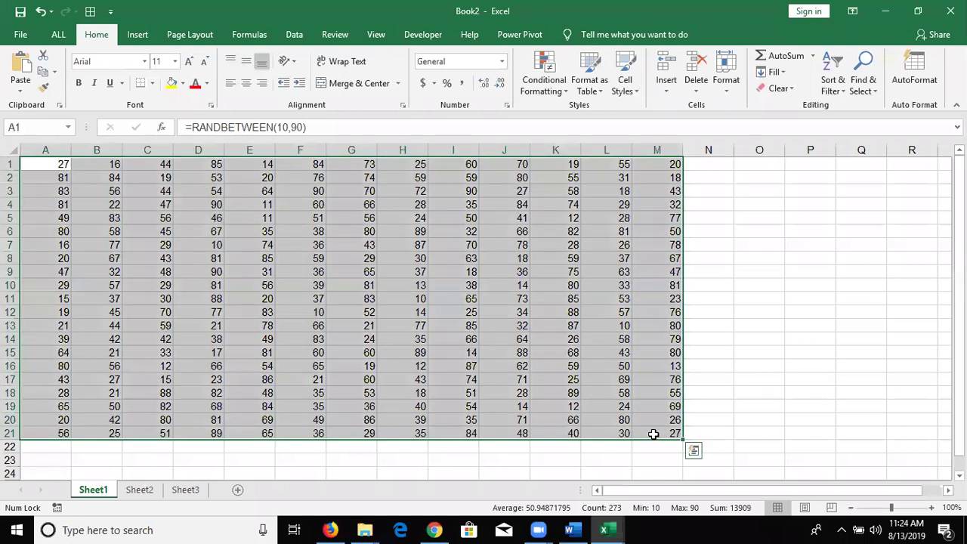
left_click(179, 234)
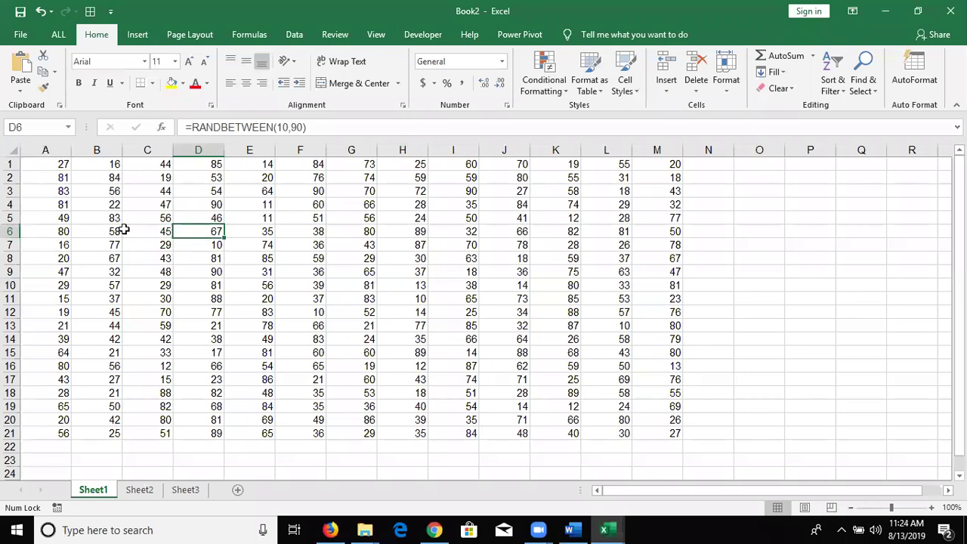
left_click(11, 149)
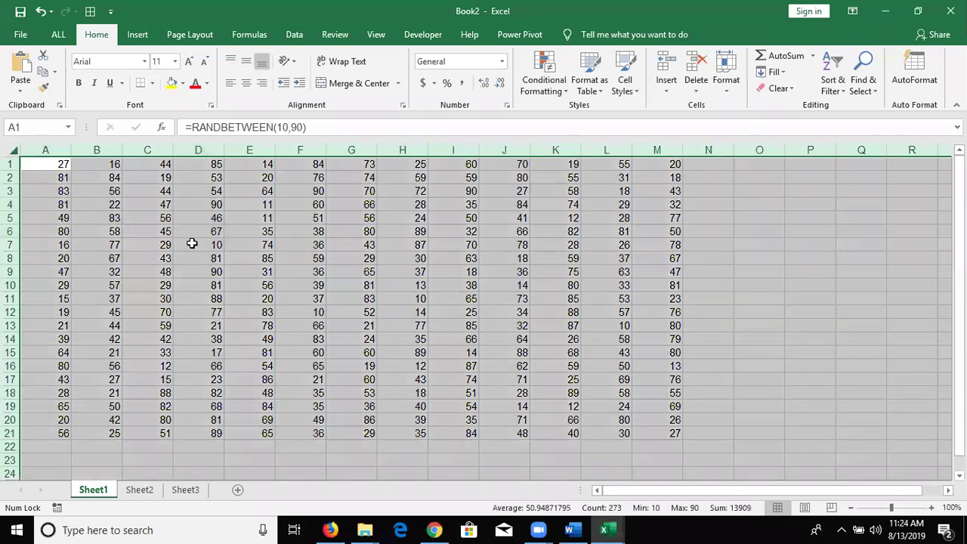
left_click(193, 243)
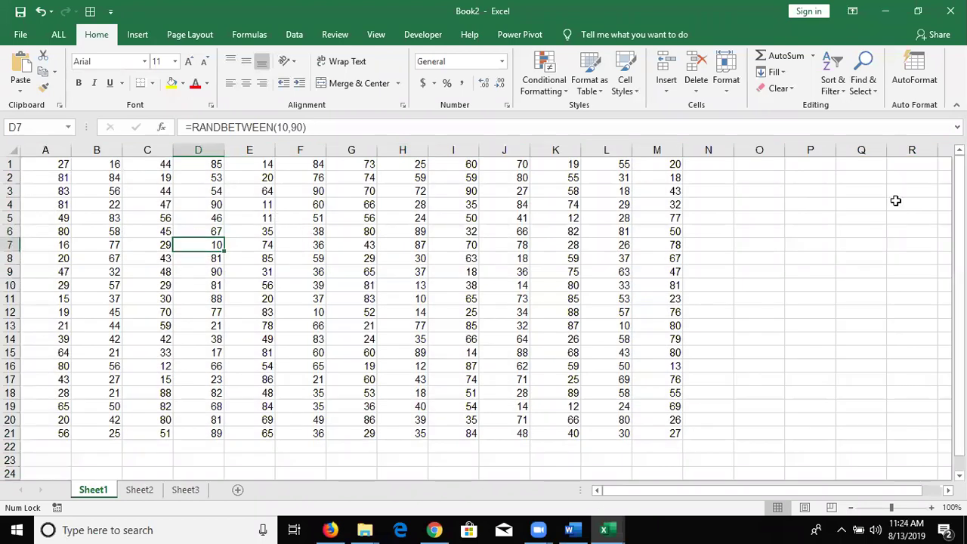
Type a into N5, O3 and O11, then select the data region with Ctrl+A.
left_click(708, 220)
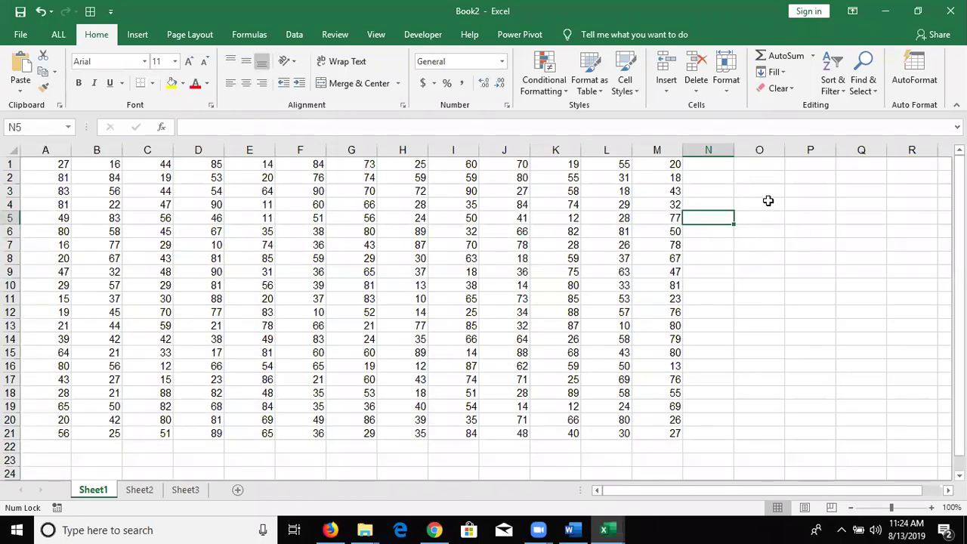
type("a")
left_click(760, 192)
type("a")
left_click(751, 301)
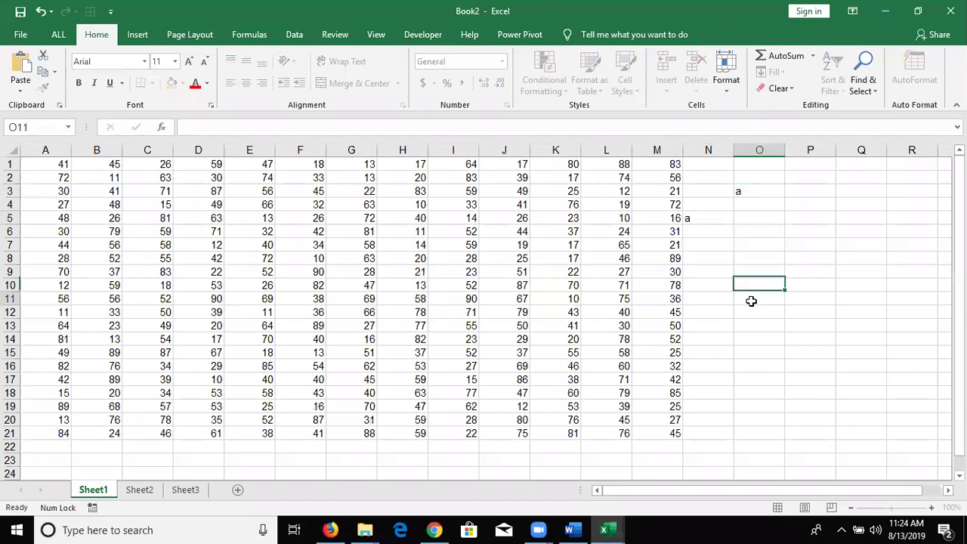
type("a")
left_click(737, 342)
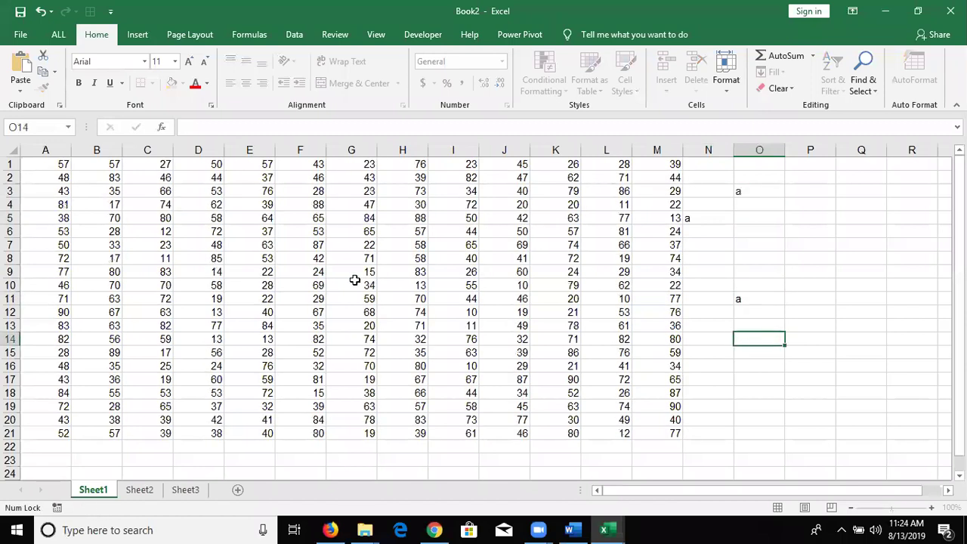
left_click(286, 247)
key("ctrl+a")
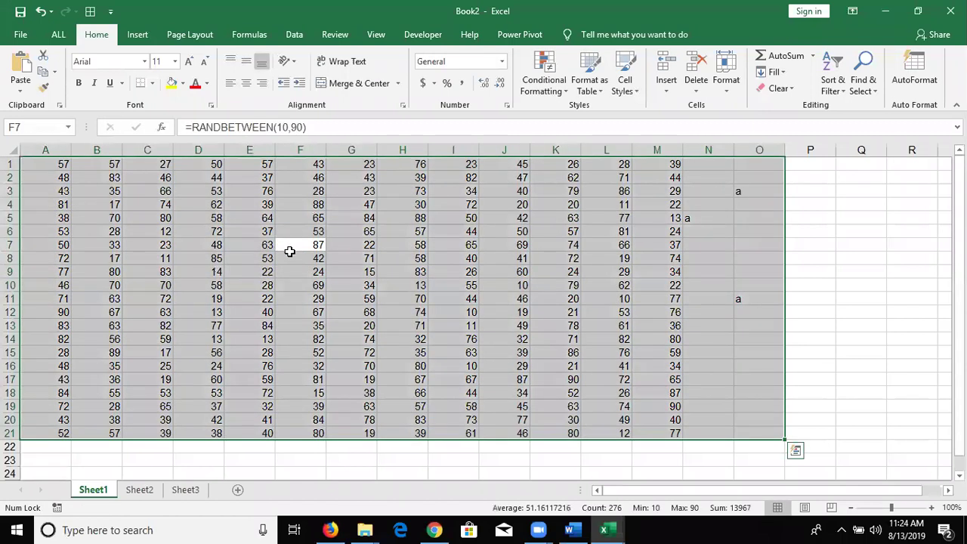
Jump through column A's data edges, down to the sheet's last row and back to A1.
left_click(57, 164)
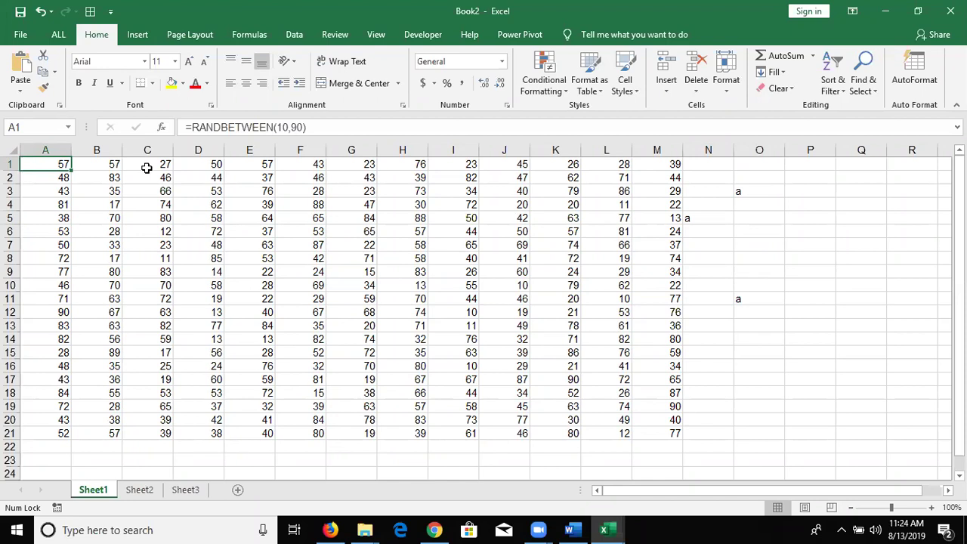
key("Down")
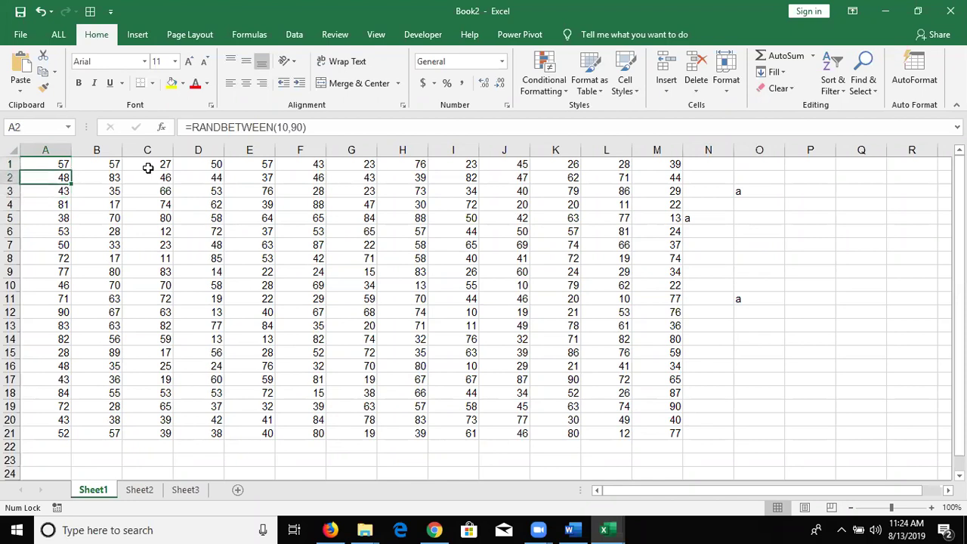
key("Up")
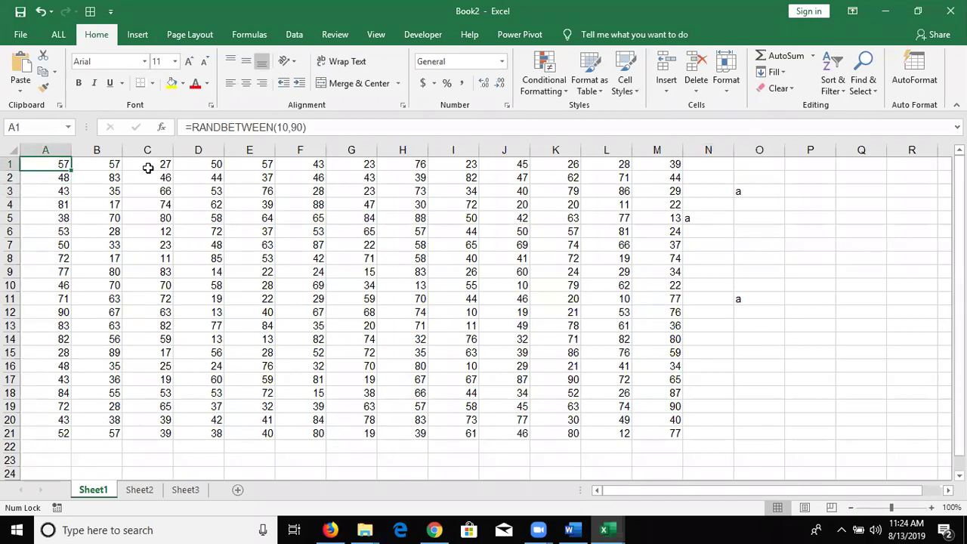
key("ctrl+Down")
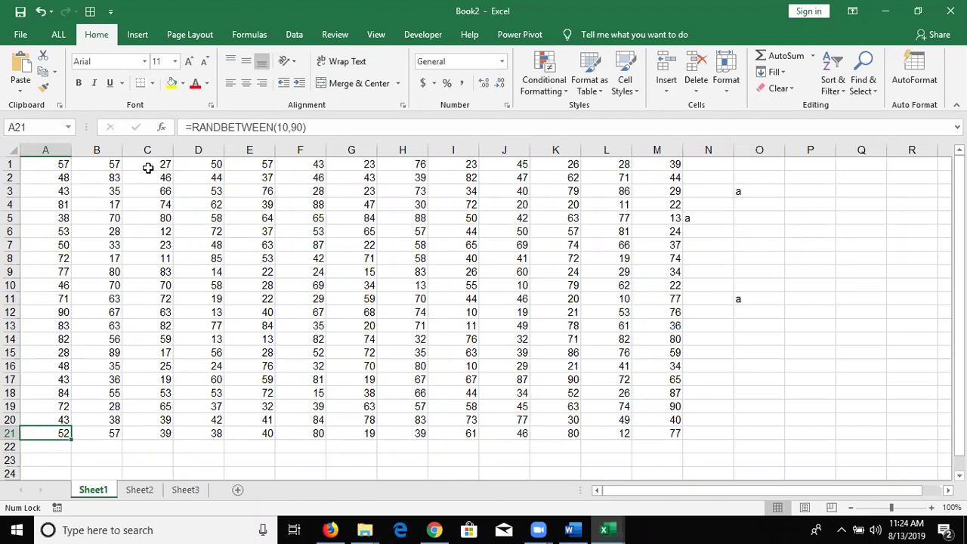
key("Down")
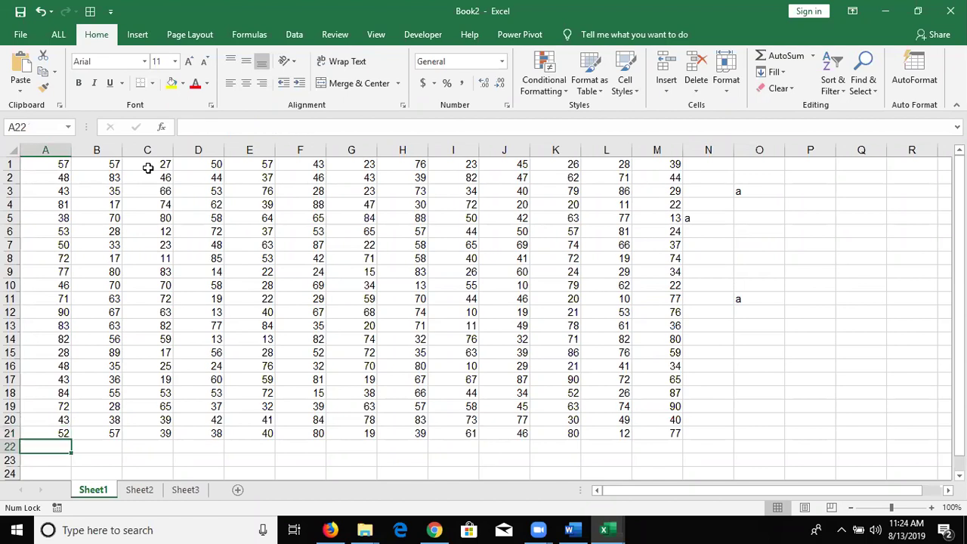
key("ctrl+Down")
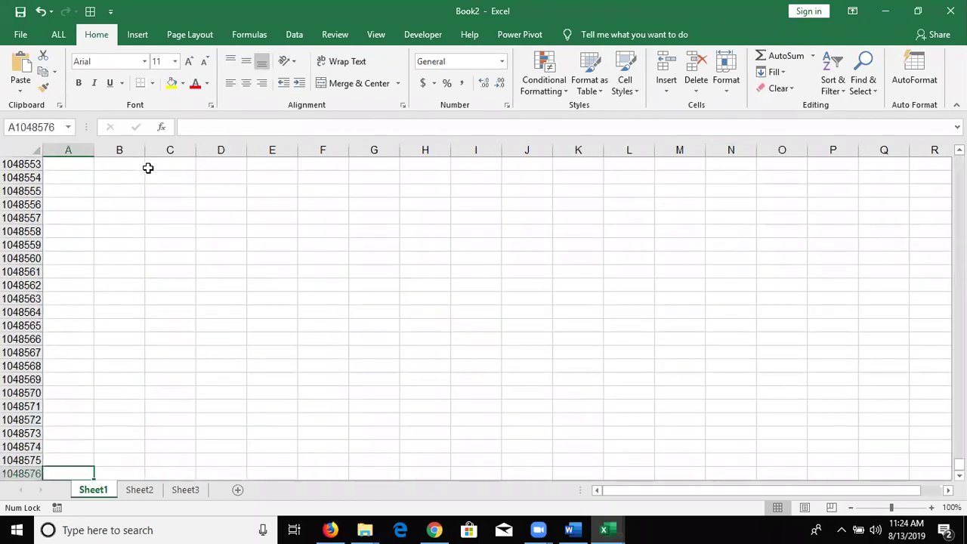
key("ctrl+Up")
scroll(142, 171, "up", 7)
left_click(45, 161)
Select down column A, locate A19, then jump to the last filled cell above the gap.
key("shift+Down")
key("shift+Down")
key("shift+Down")
key("shift+Down")
key("shift+Down")
key("shift+Down")
key("ctrl+shift+Down")
key("ctrl+shift+Up")
key("ctrl+Down")
key("Down")
key("Up")
key("Up")
key("Up")
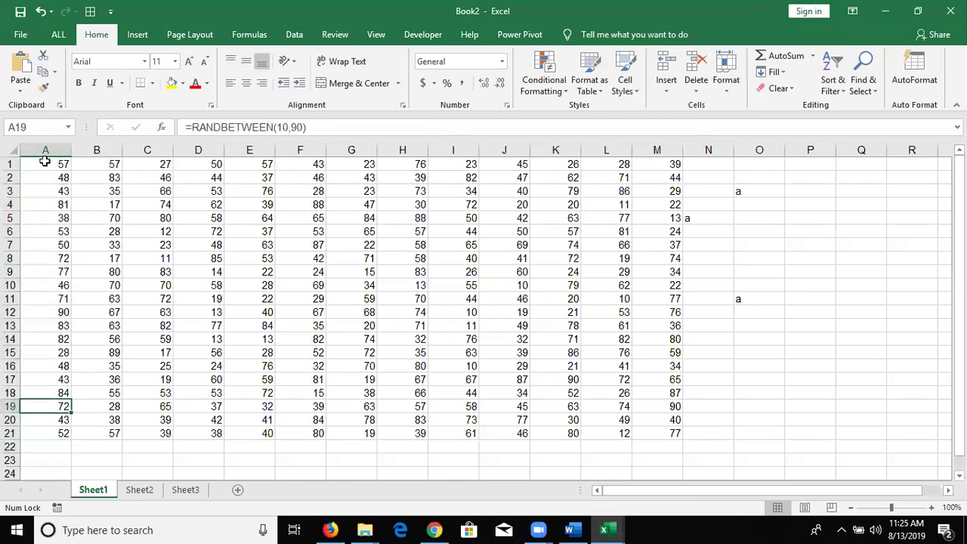
left_click(45, 161)
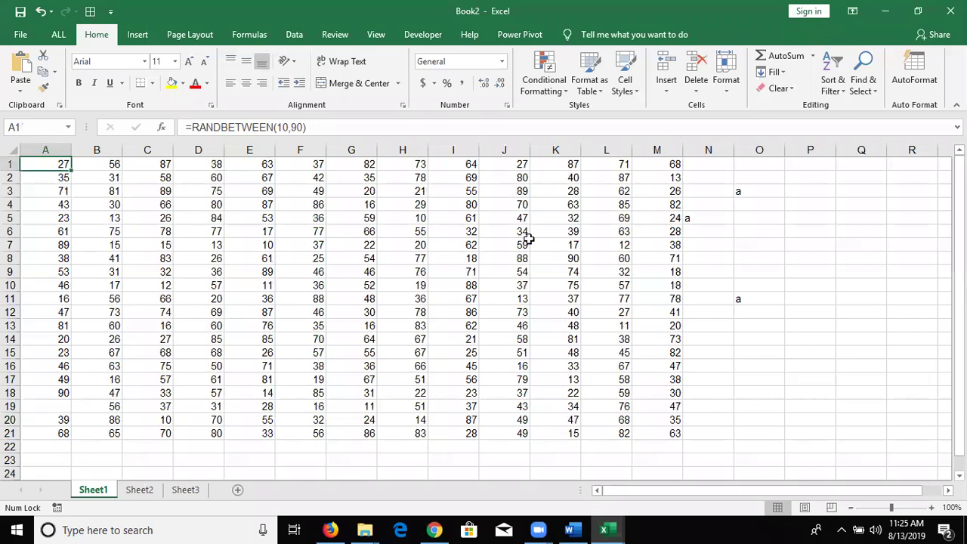
key("ctrl+Down")
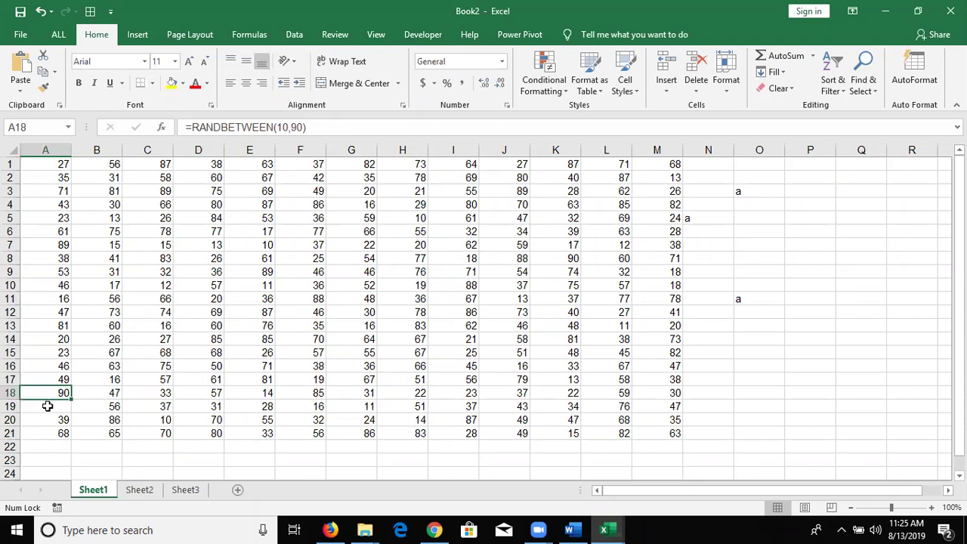
Enter 85 in the blank cell A19.
left_click(41, 406)
type("85")
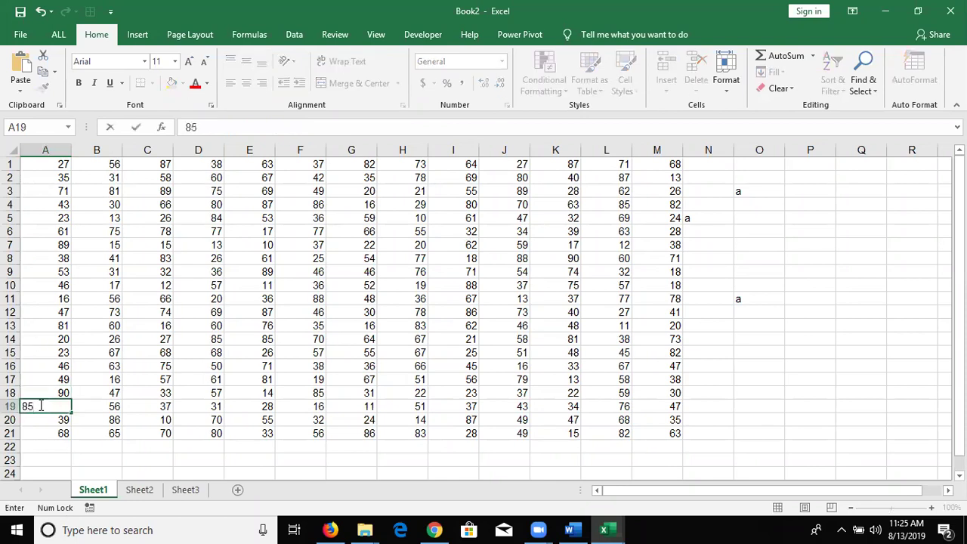
key("Return")
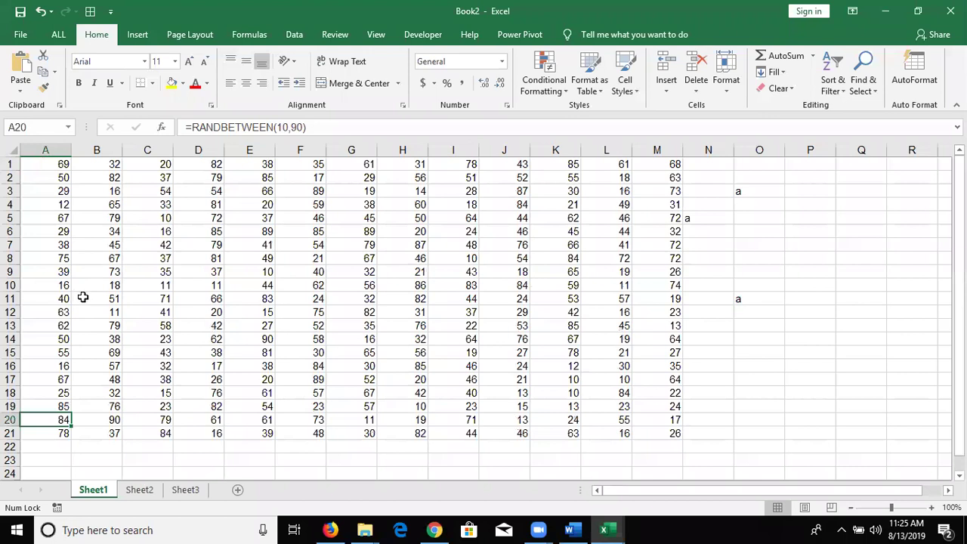
Return to A1 and select the full data block A1:M21 with Ctrl+Shift+arrows.
key("ctrl+Up")
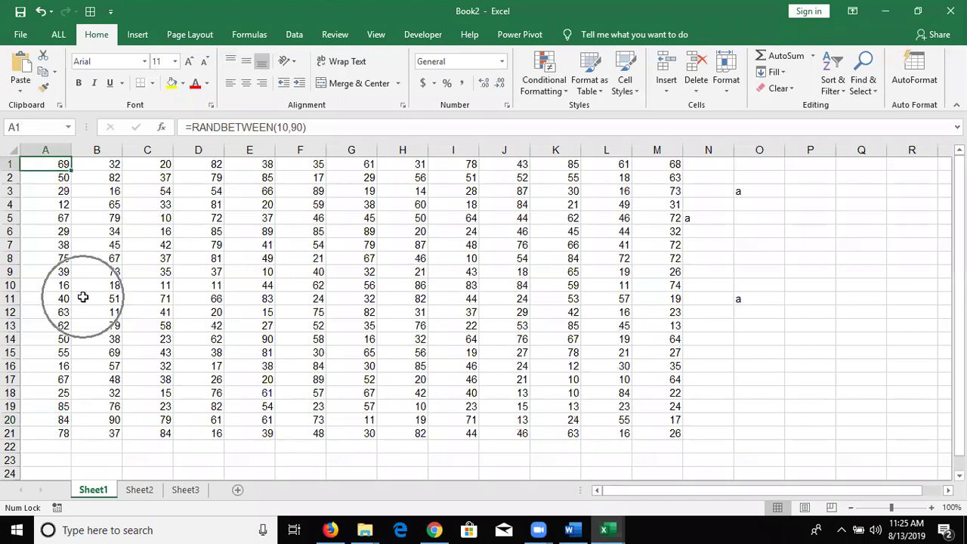
key("ctrl+Right")
key("ctrl+Left")
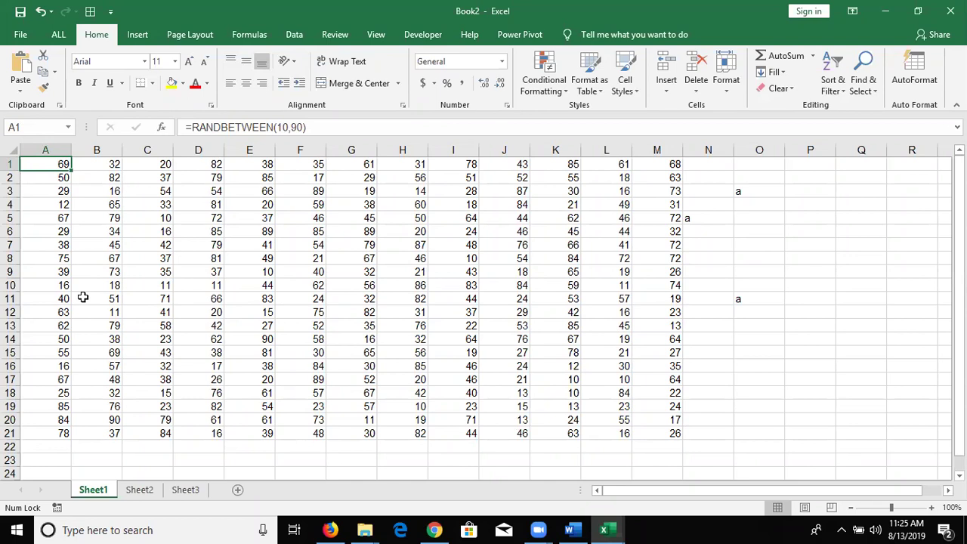
key("ctrl+shift+Right")
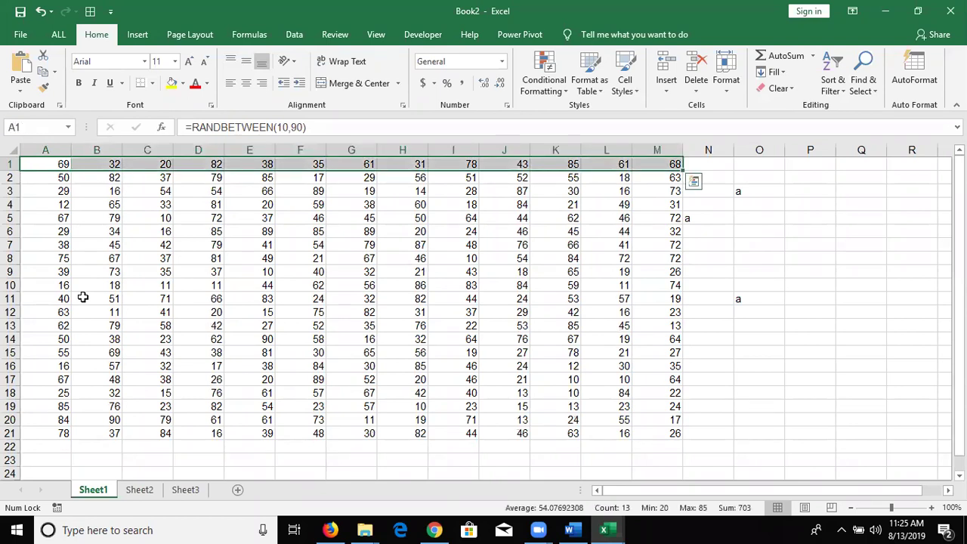
key("ctrl+shift+Down")
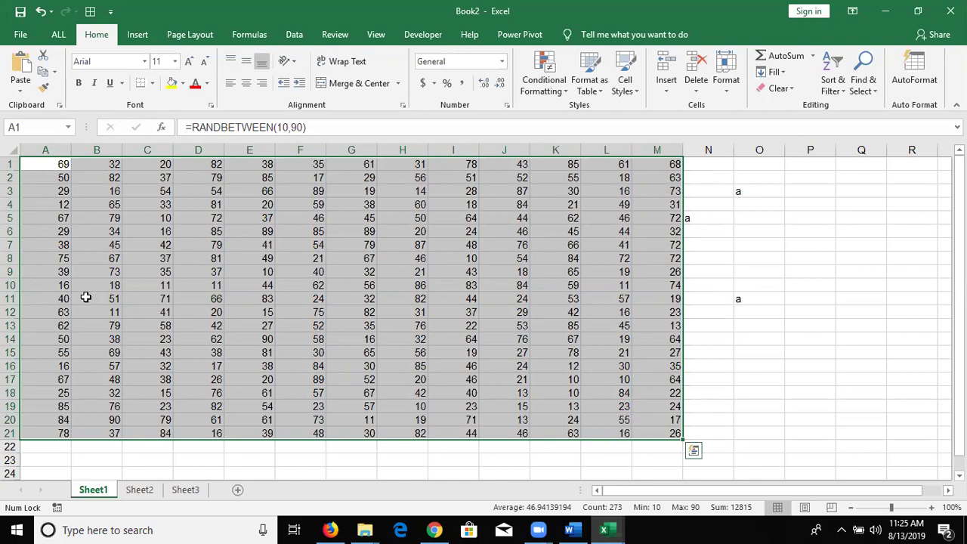
Build a scattered selection of single cells plus B9:F9 and M5:M17 across the grid.
left_click(109, 259)
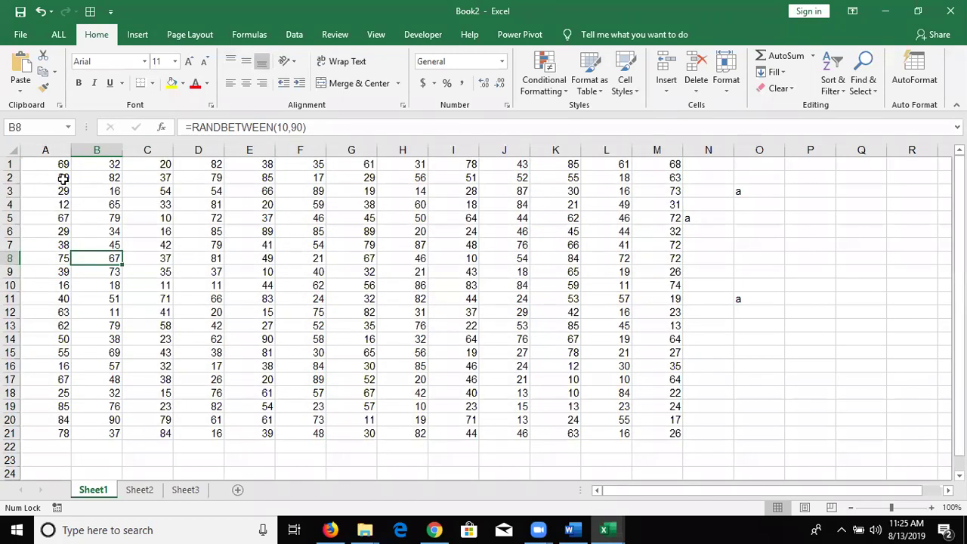
left_click(62, 174)
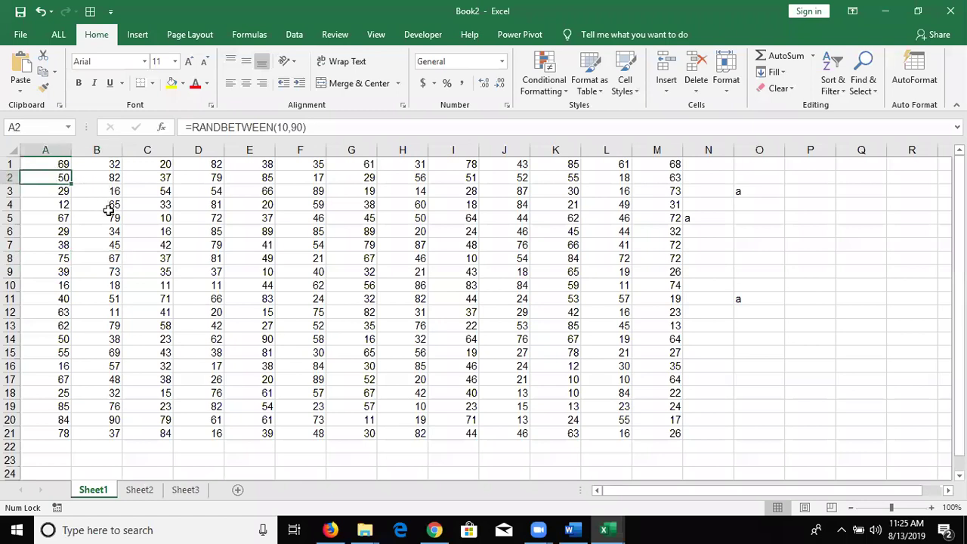
left_click(110, 216, "ctrl")
left_click(196, 203, "ctrl")
left_click(237, 219, "ctrl")
left_click(183, 296, "ctrl")
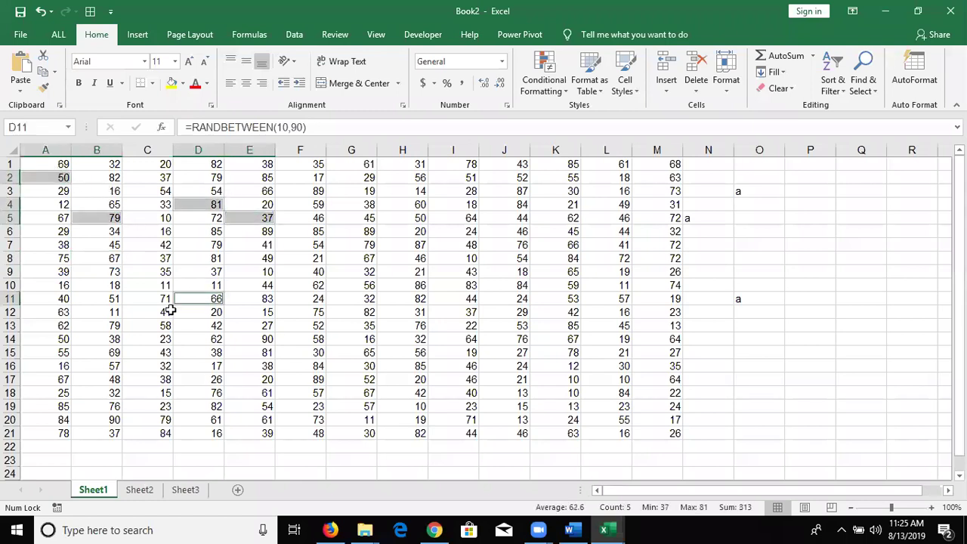
left_click(278, 323, "ctrl")
left_click(432, 261, "ctrl")
left_click(414, 190, "ctrl")
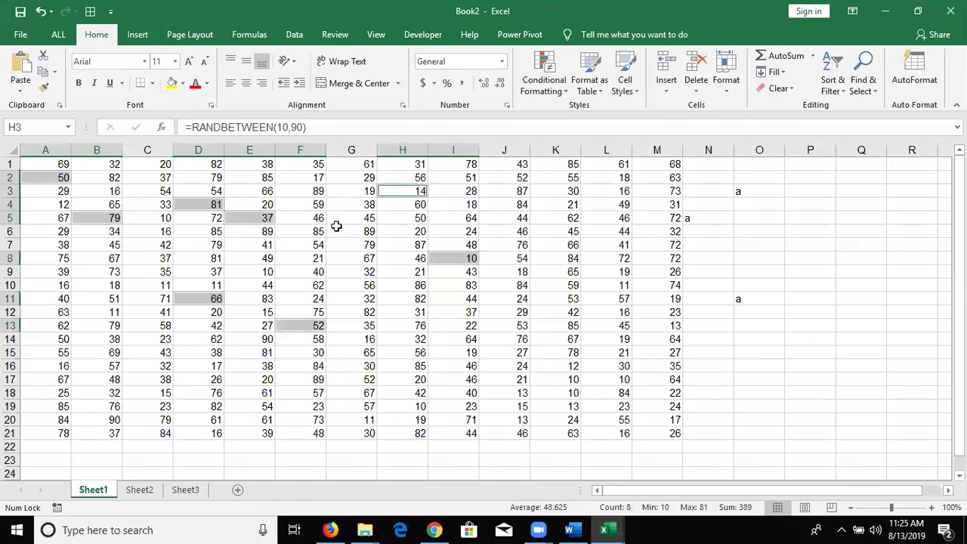
left_click(337, 229, "ctrl")
left_click(462, 324, "ctrl")
left_click(557, 299, "ctrl")
left_click(568, 224, "ctrl")
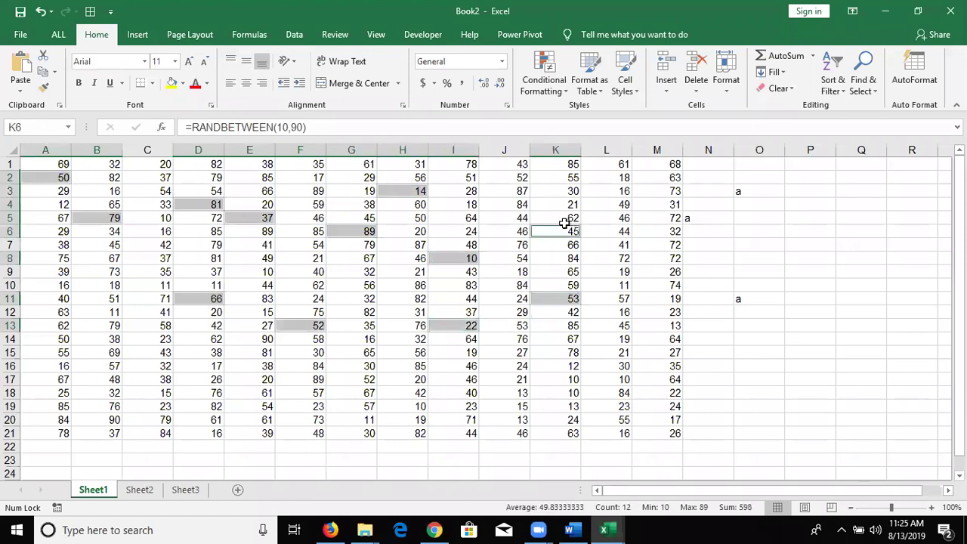
left_click(96, 324, "ctrl")
left_click(85, 366, "ctrl")
left_click(236, 392, "ctrl")
left_click(399, 390, "ctrl")
left_click(548, 378, "ctrl")
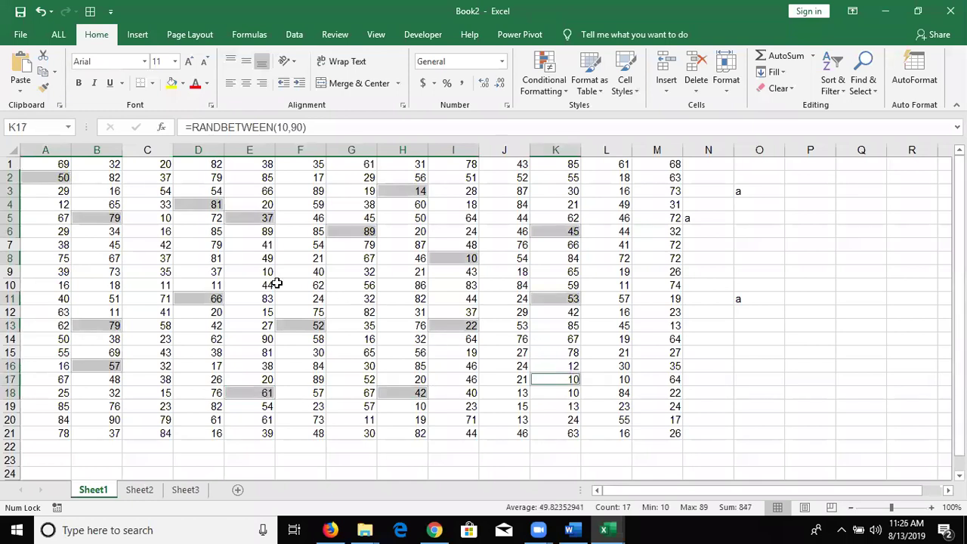
left_click_drag(85, 270, 286, 266)
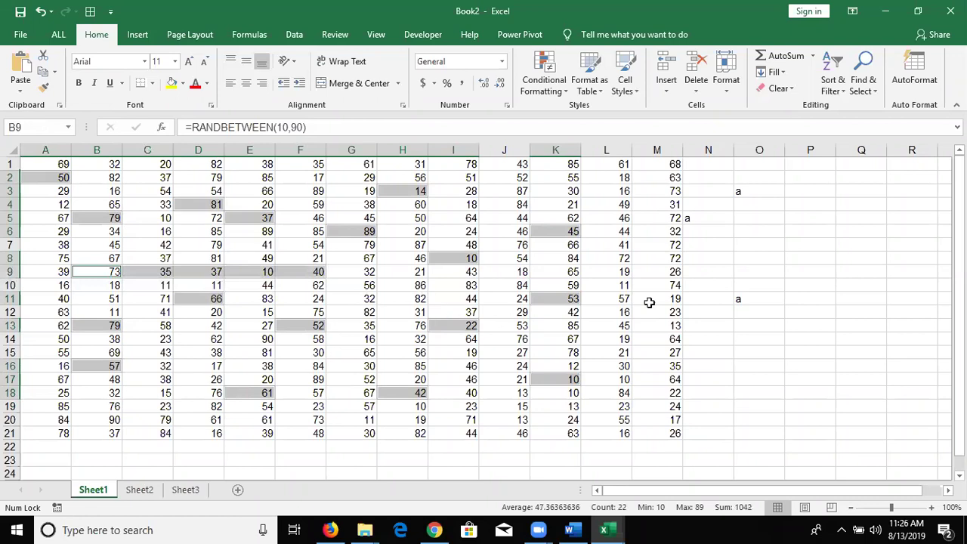
left_click_drag(662, 219, 663, 244)
left_click_drag(666, 353, 664, 378)
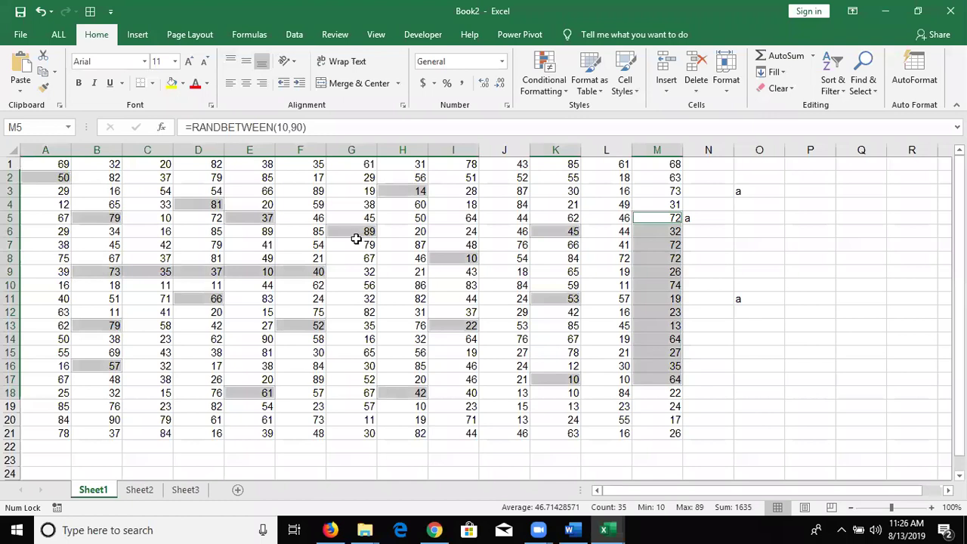
Fill the scattered cells yellow, undo it, and try copying them, dismissing the warning.
left_click(172, 83)
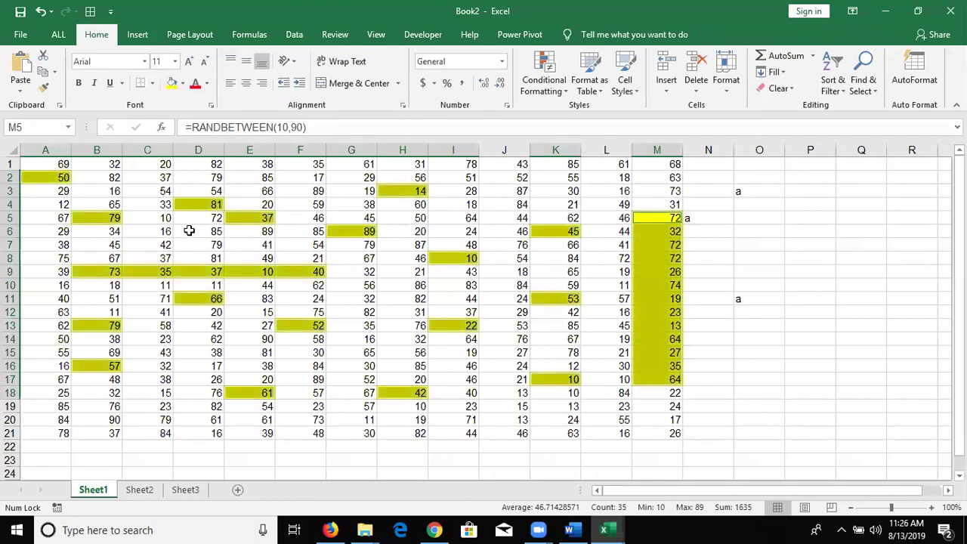
key("ctrl+z")
key("ctrl+c")
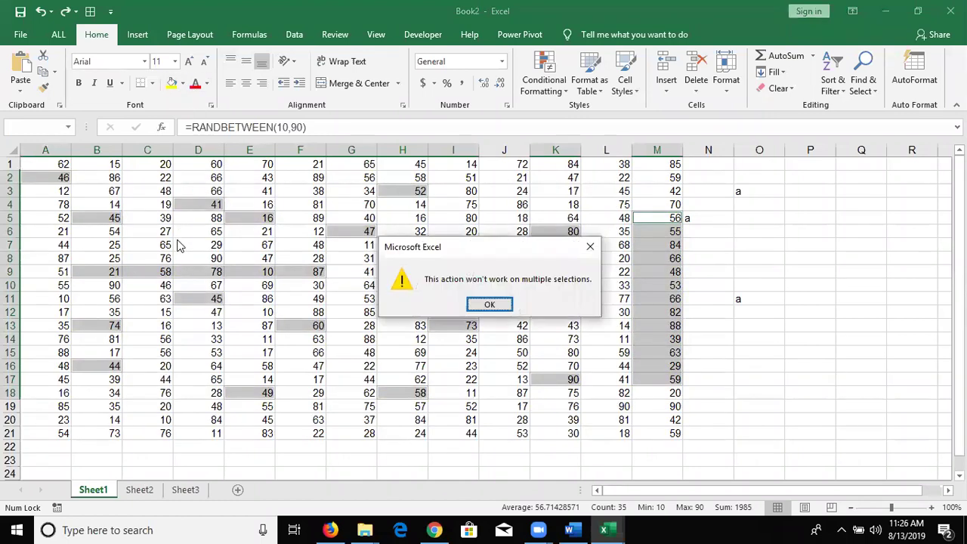
key("Return")
left_click(153, 231)
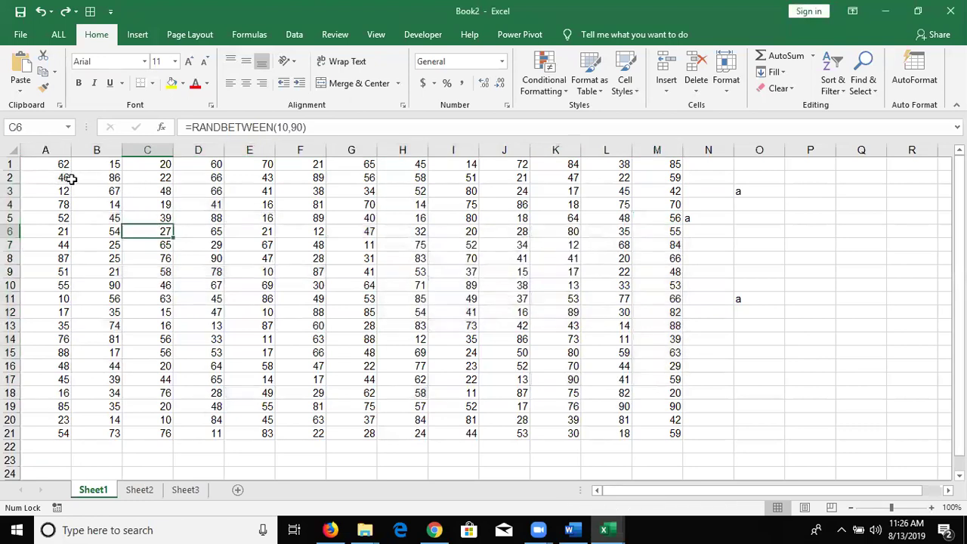
Select A1:C1, A8:C8 and A16:C16 together and copy them.
left_click(65, 164)
left_click_drag(121, 158, 148, 159)
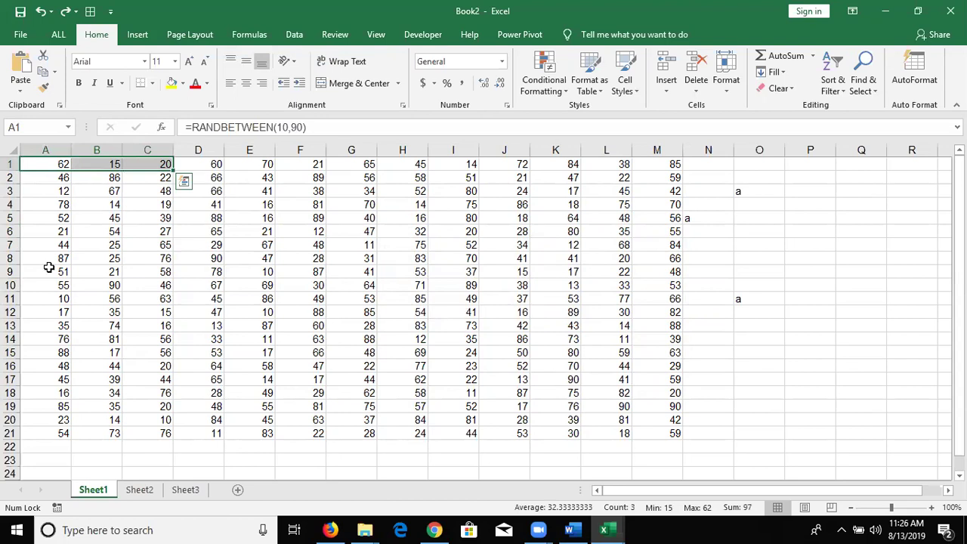
left_click_drag(48, 259, 144, 259, "ctrl")
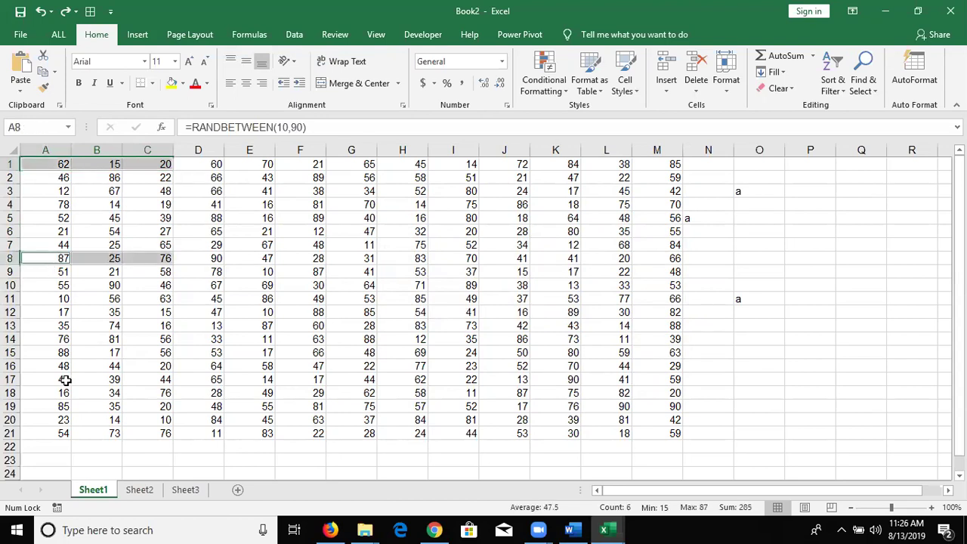
left_click_drag(43, 364, 140, 366, "ctrl")
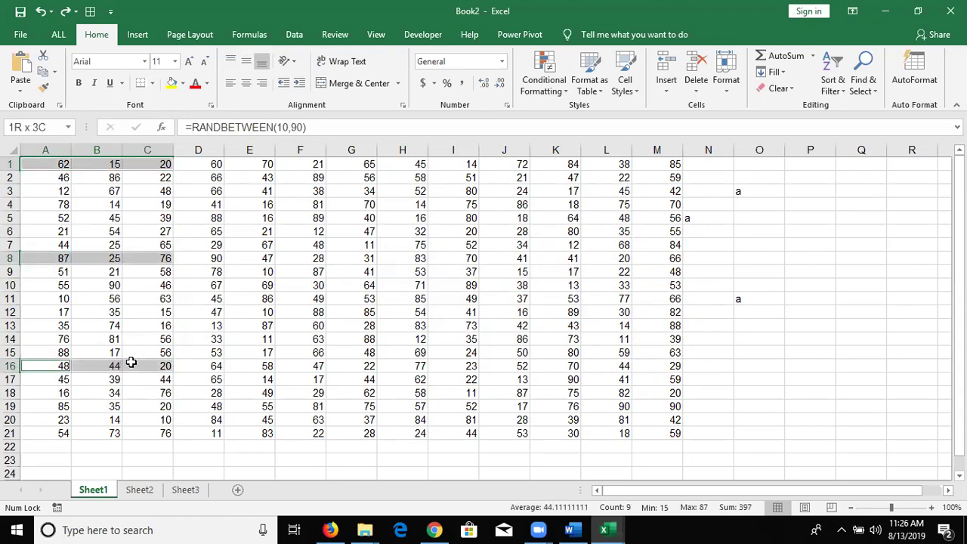
key("ctrl+c")
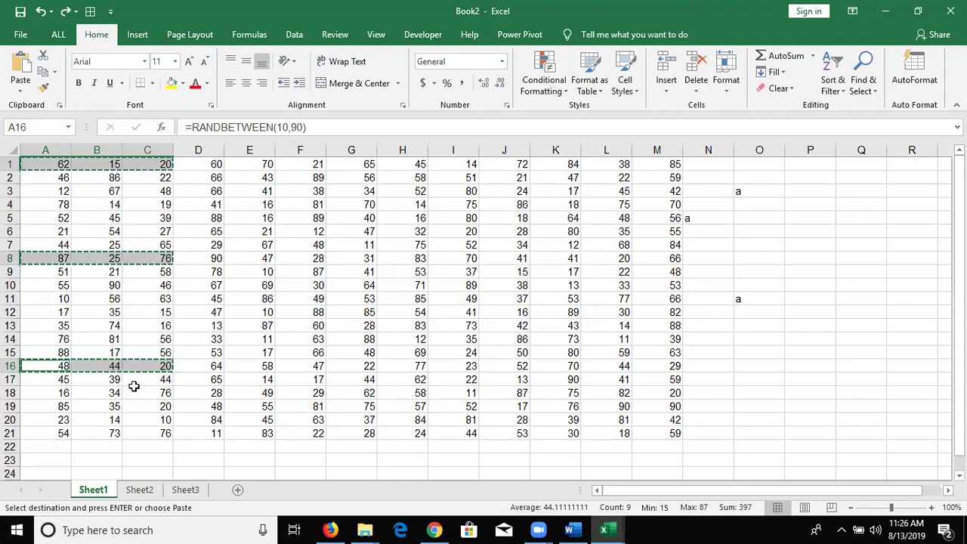
Try copying A1:C1 with E6:F6, dismissing the multiple-selections warning.
left_click_drag(47, 165, 136, 161)
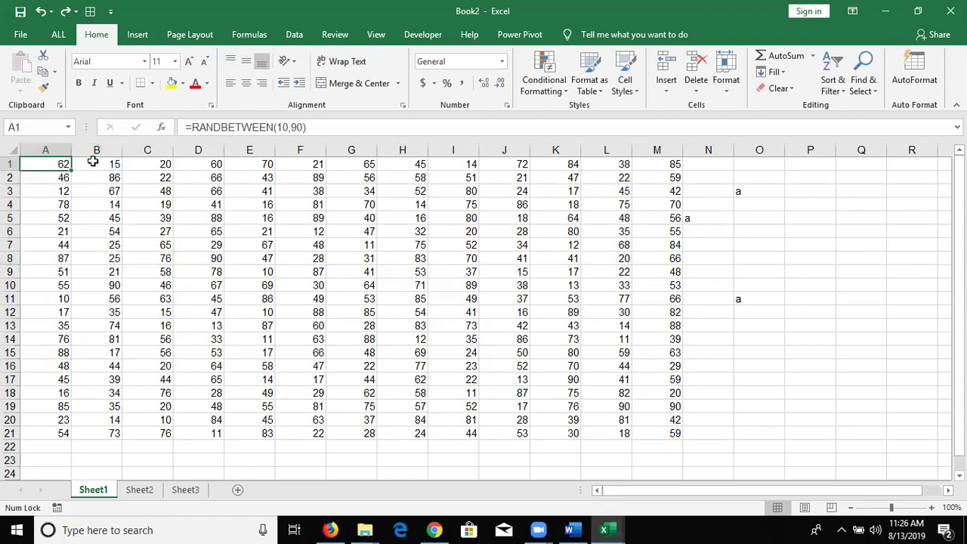
left_click_drag(249, 231, 336, 227, "ctrl")
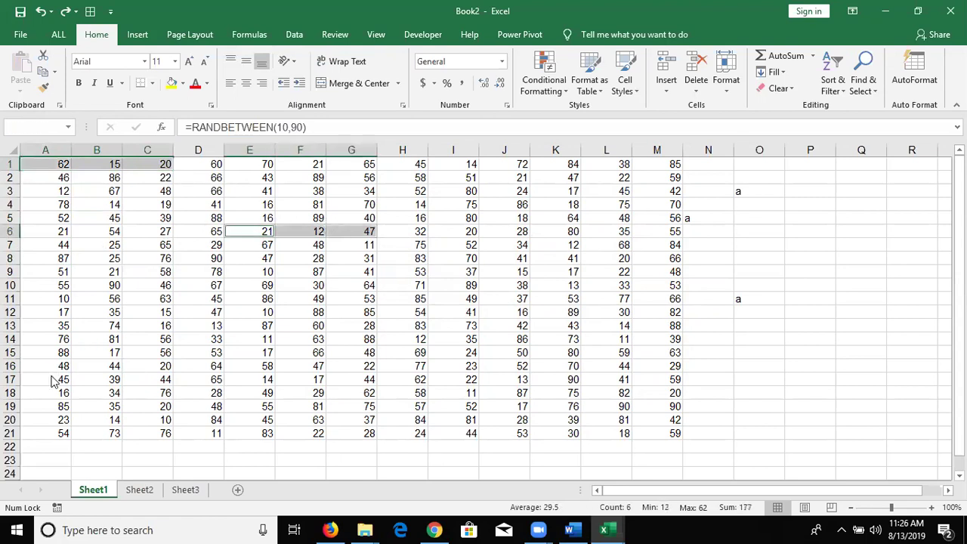
key("ctrl+c")
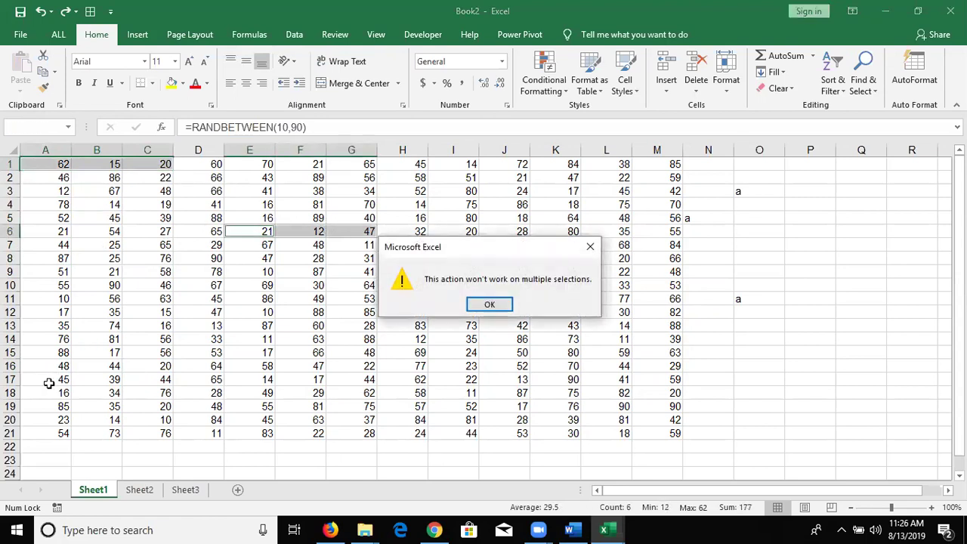
key("Return")
left_click(91, 247)
Try copying A1:C1 with A9:B9 and A13:B13, dismissing the refusal warning.
left_click(44, 166)
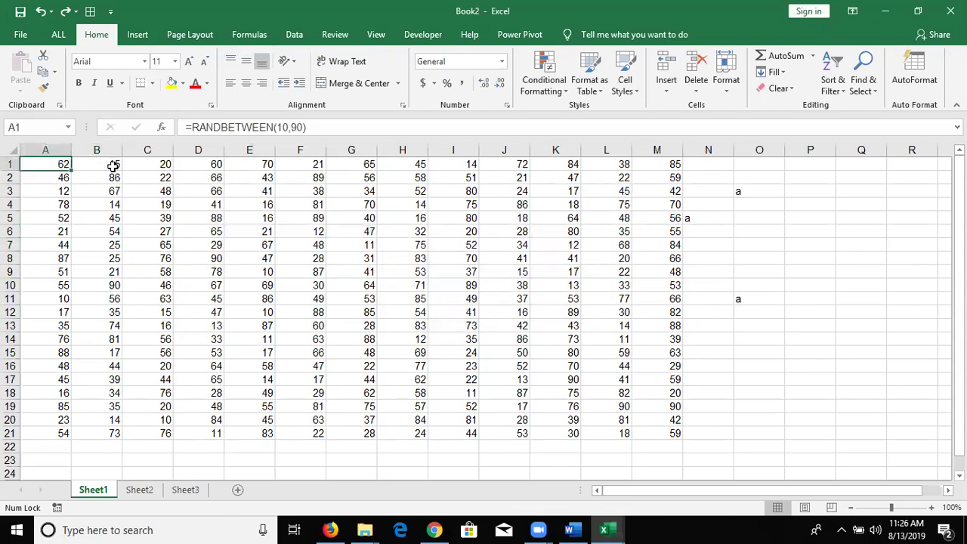
left_click_drag(113, 166, 134, 161)
left_click_drag(48, 273, 130, 272, "ctrl")
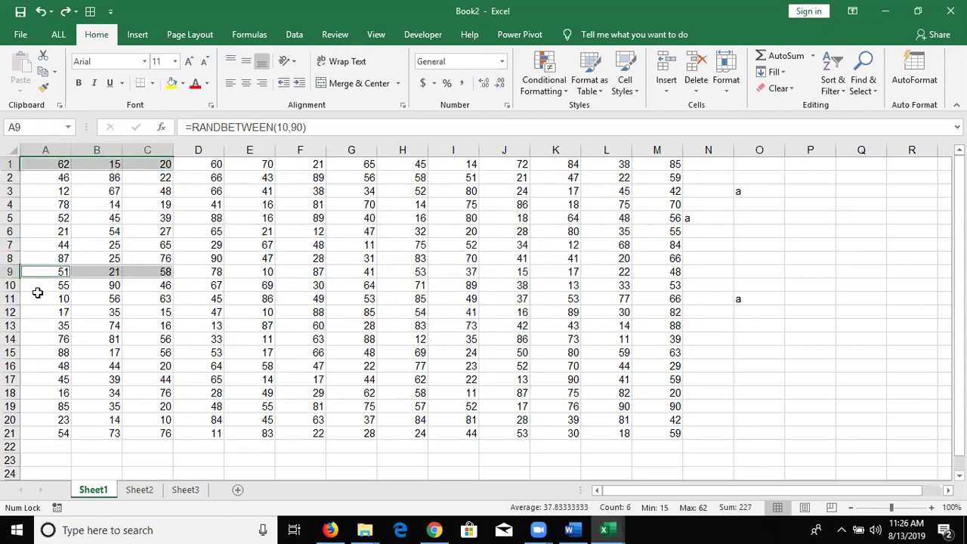
left_click_drag(39, 325, 84, 326, "ctrl")
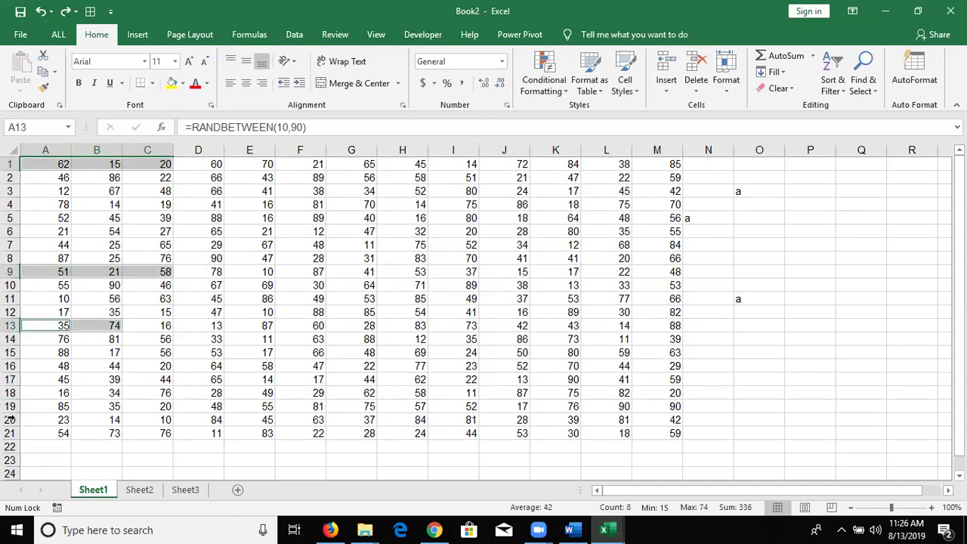
key("ctrl+c")
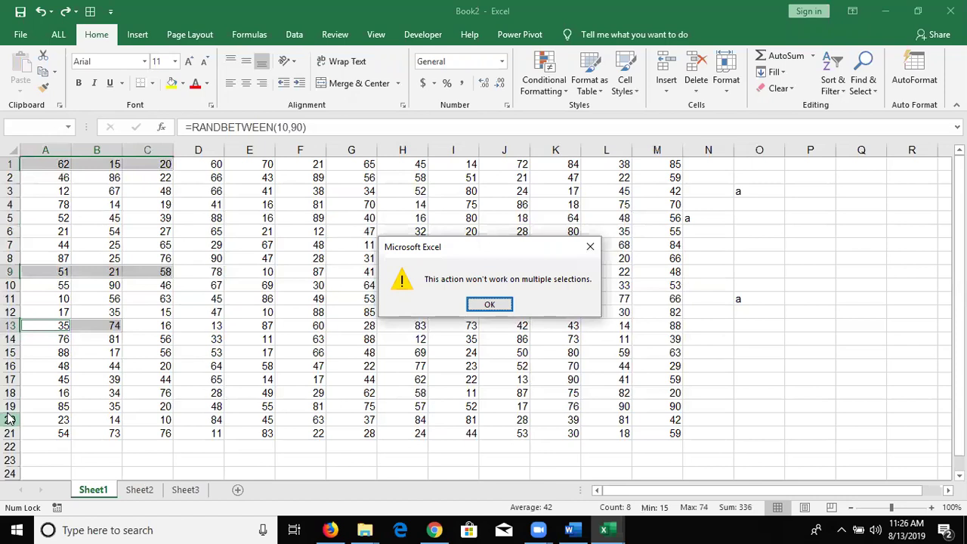
key("Escape")
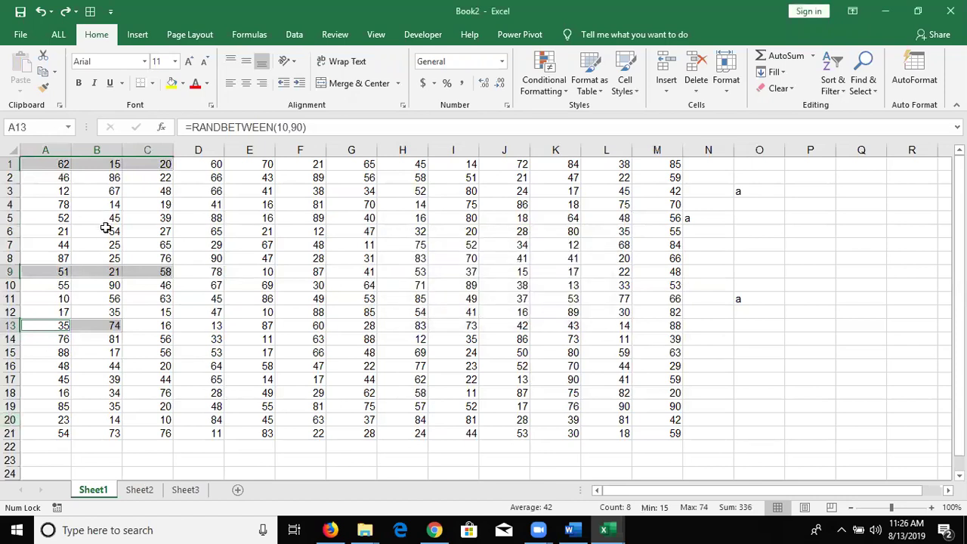
left_click(105, 230)
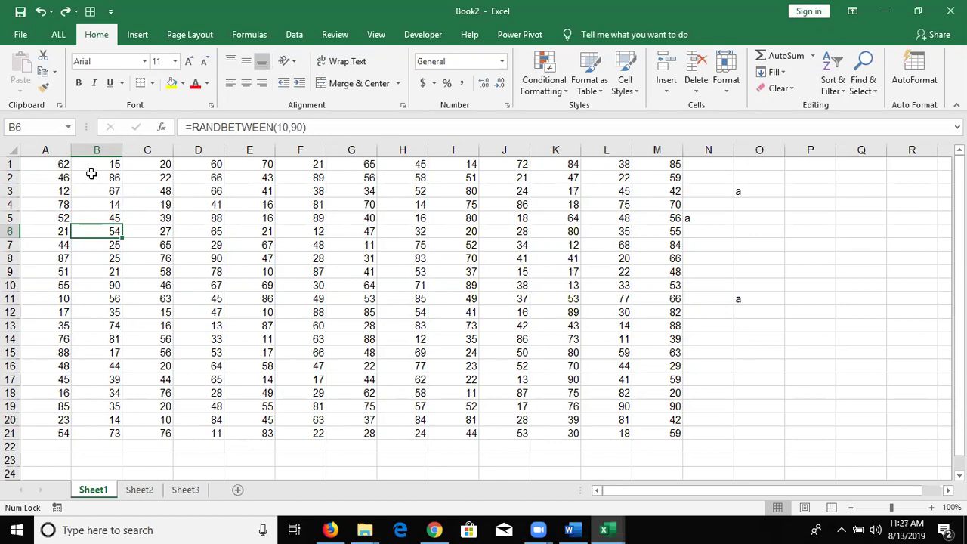
left_click(59, 164)
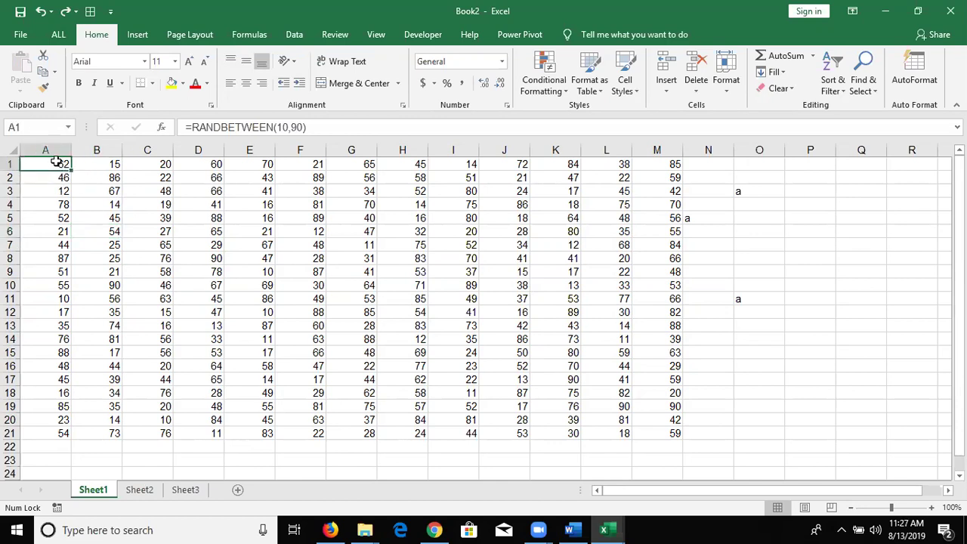
left_click_drag(56, 162, 155, 164)
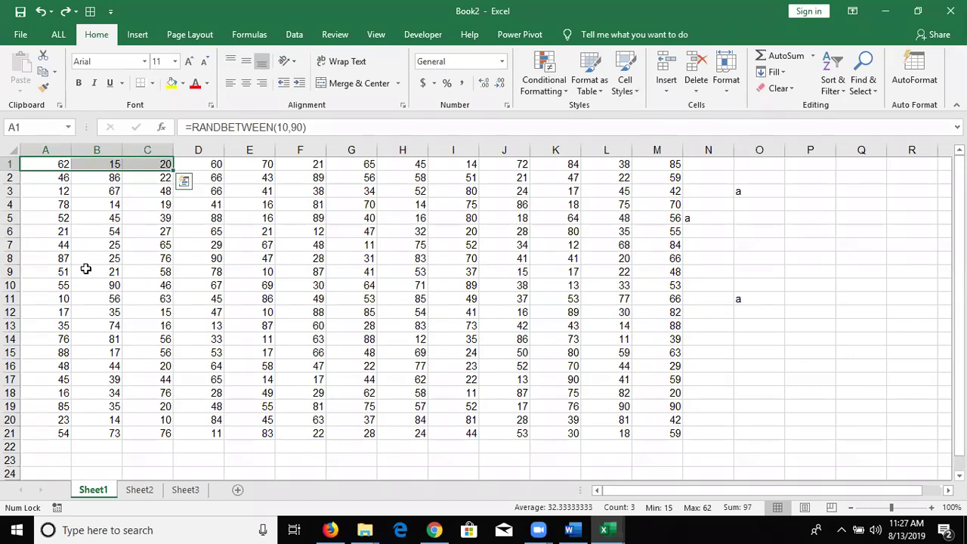
left_click_drag(49, 258, 143, 258, "ctrl")
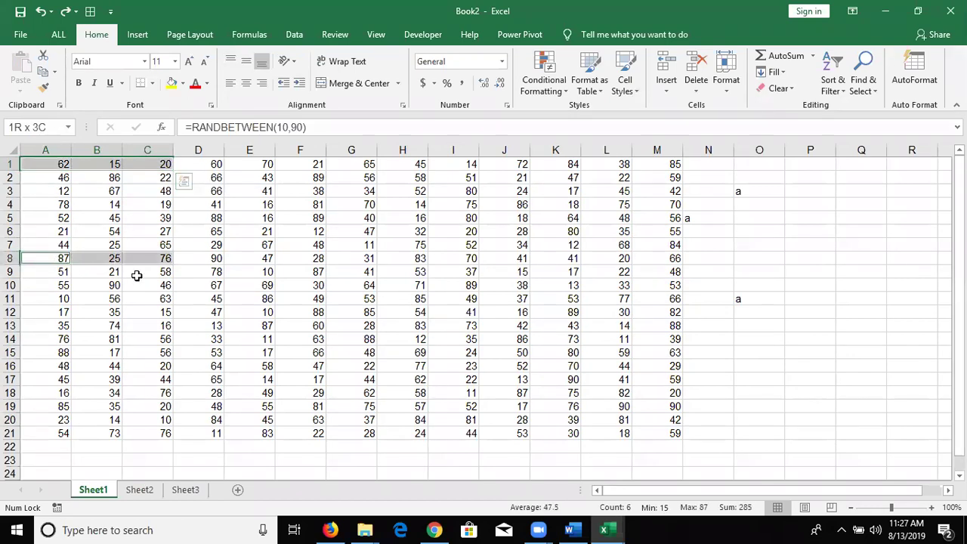
left_click_drag(44, 339, 142, 339, "ctrl")
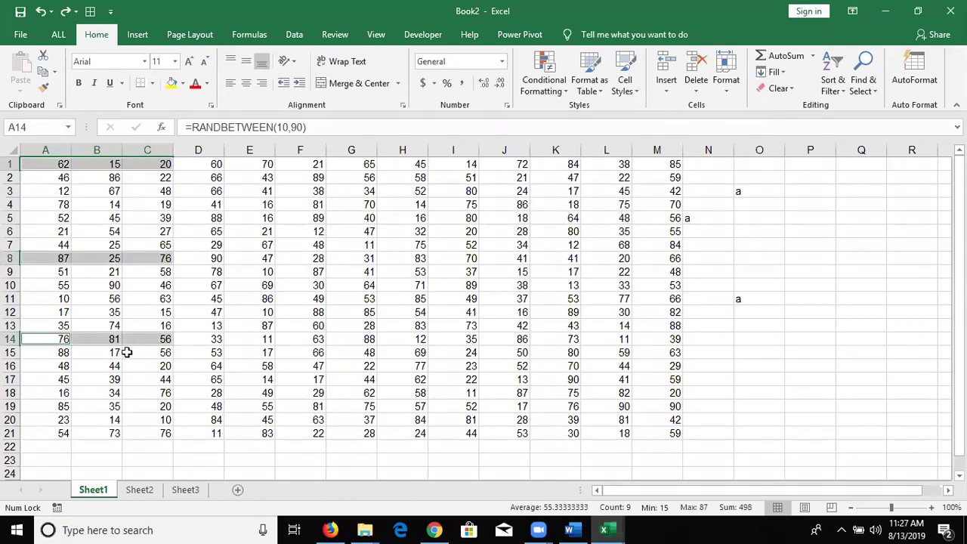
left_click_drag(41, 394, 133, 393, "ctrl")
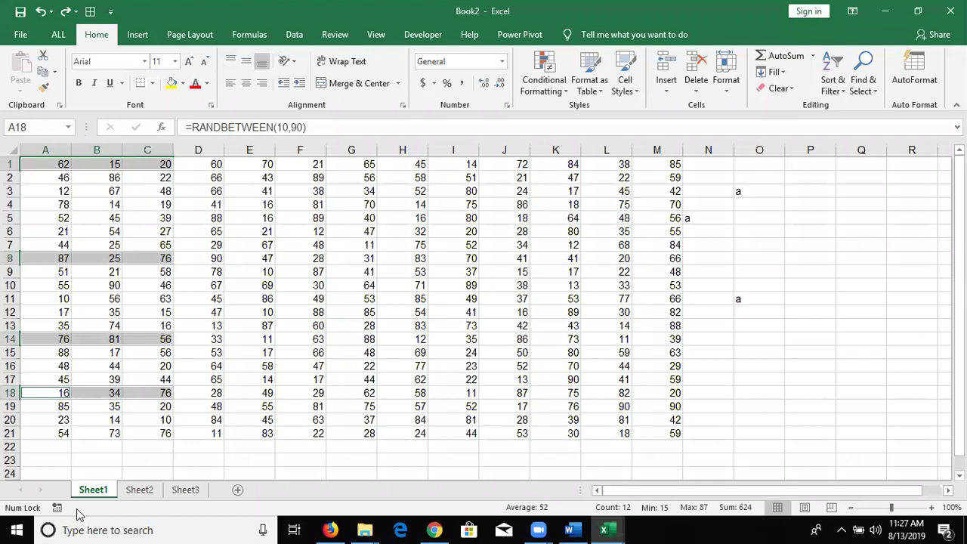
key("ctrl+c")
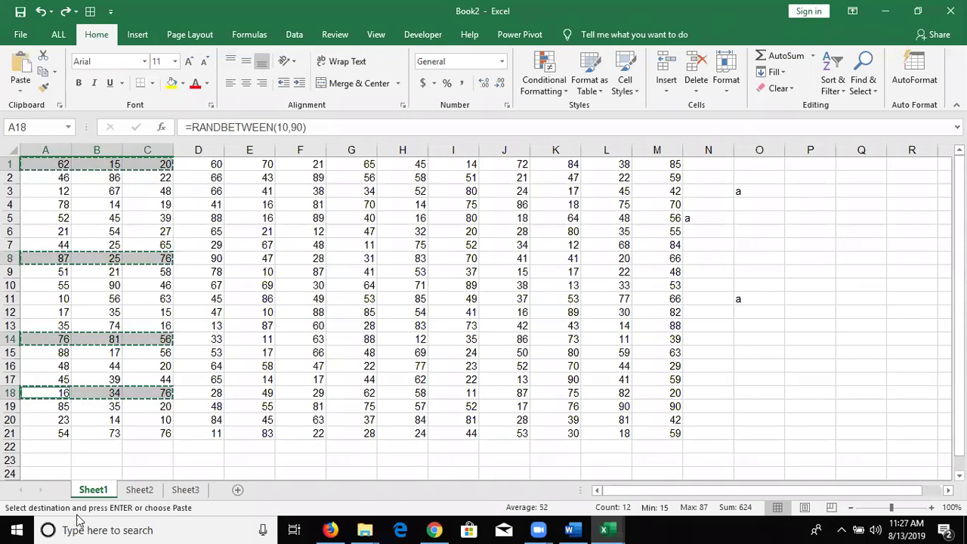
left_click(159, 243)
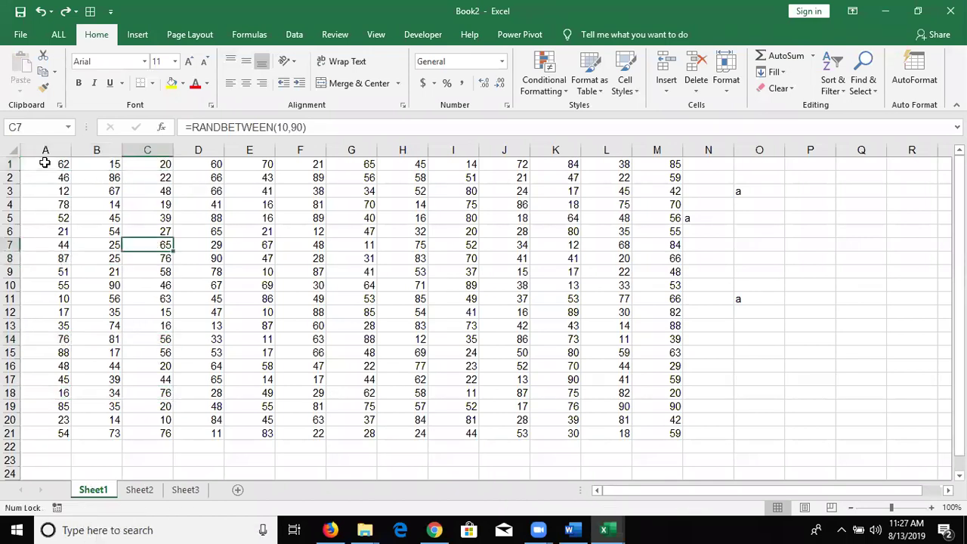
left_click_drag(43, 163, 143, 163)
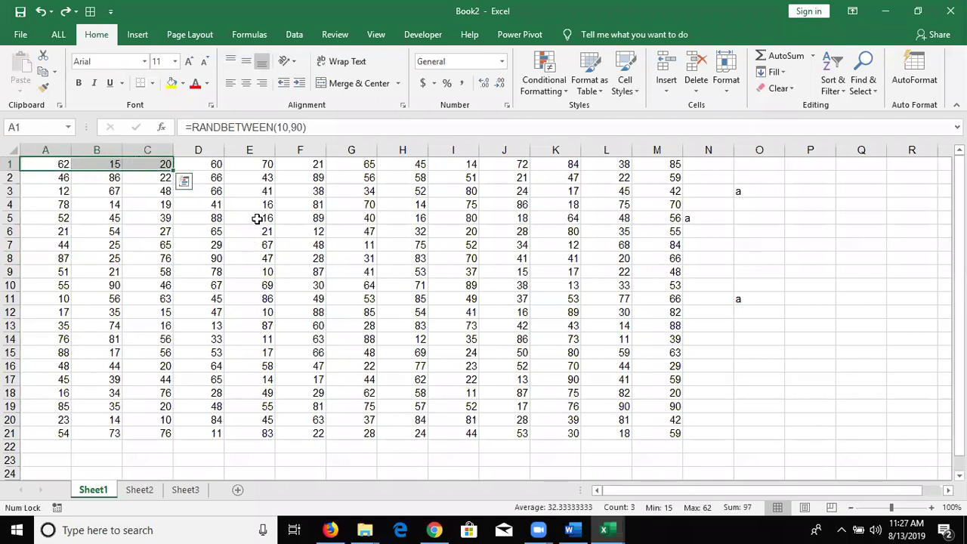
left_click_drag(257, 217, 362, 218, "ctrl")
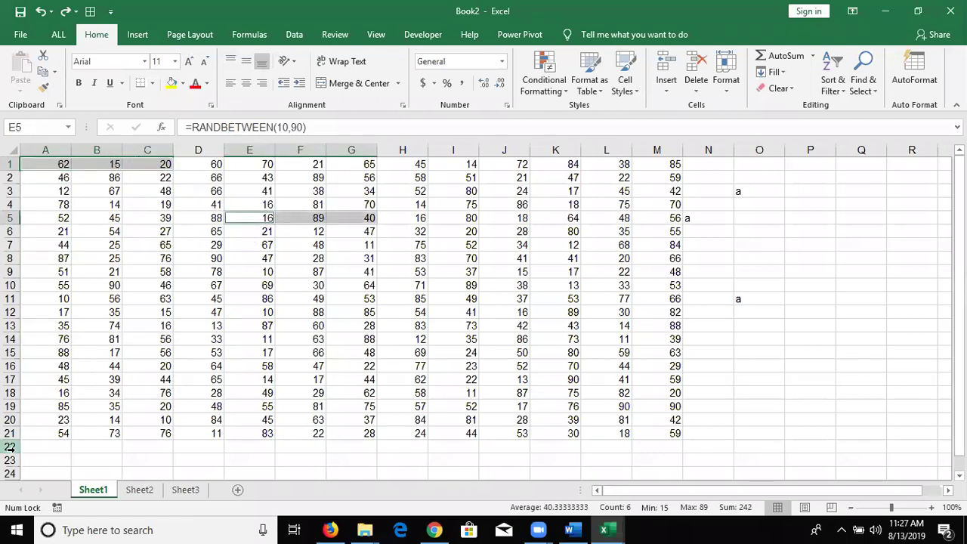
key("ctrl+c")
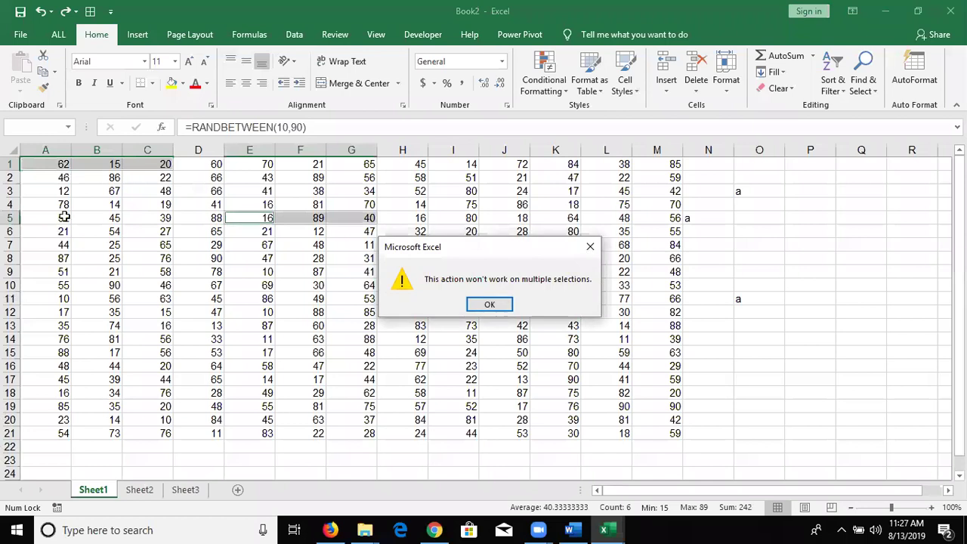
key("Escape")
left_click_drag(53, 162, 134, 160)
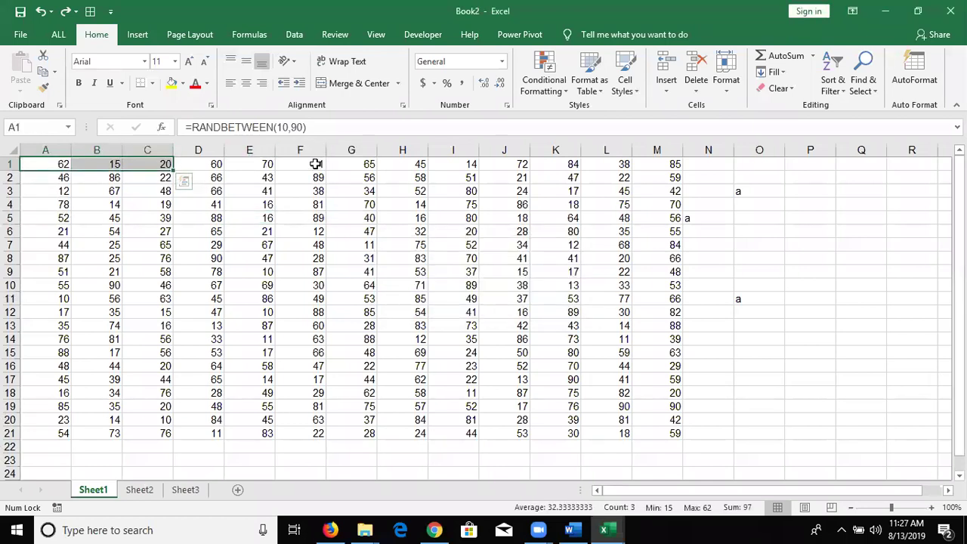
left_click_drag(316, 164, 411, 165, "ctrl")
key("ctrl+c")
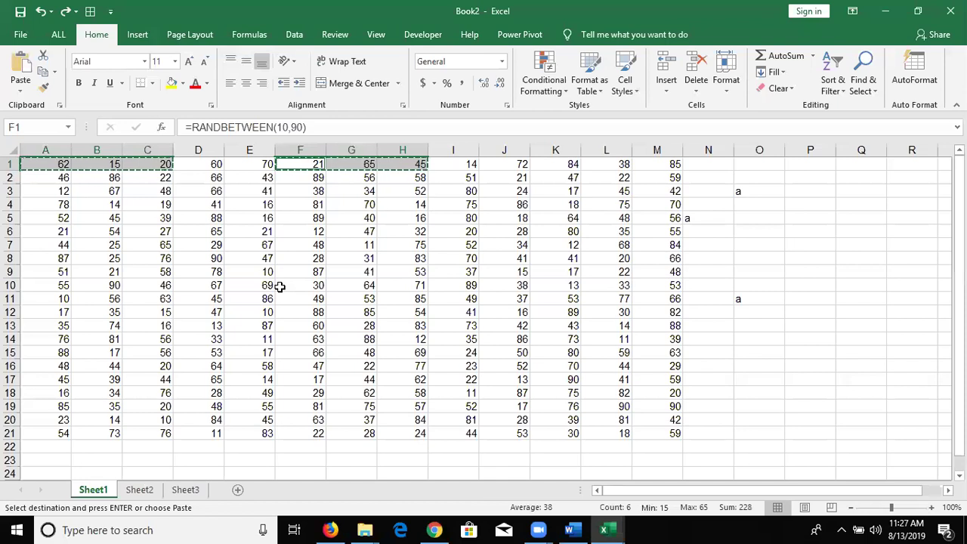
key("Escape")
left_click(204, 204)
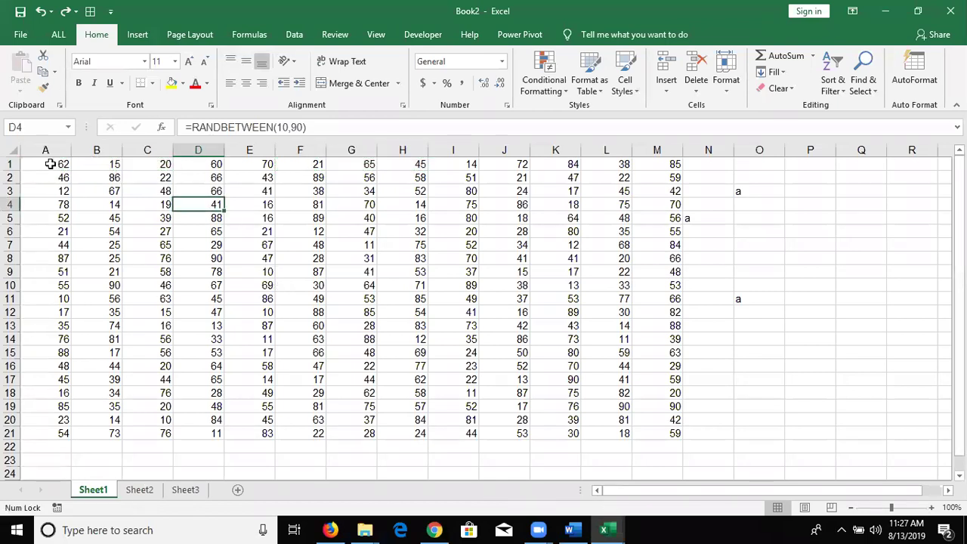
left_click_drag(49, 164, 140, 158)
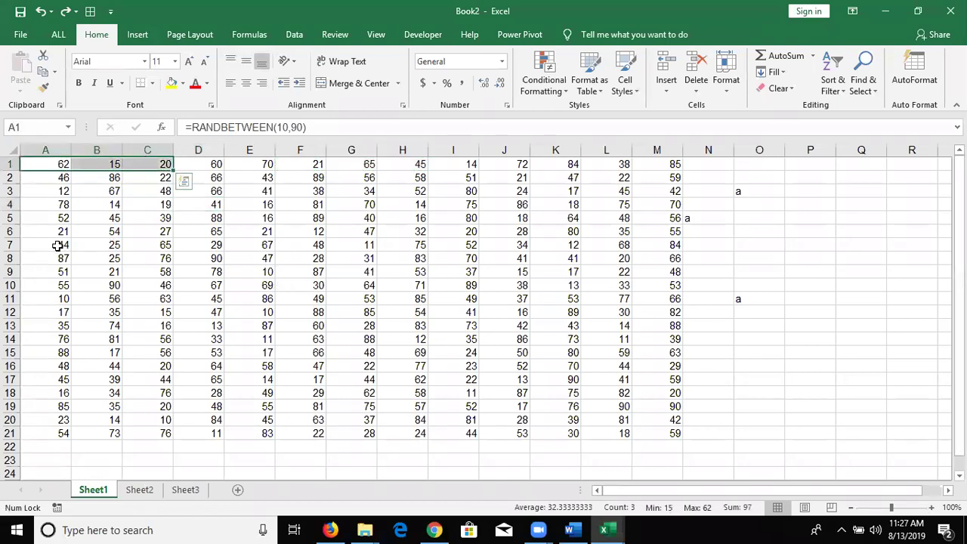
left_click_drag(57, 245, 139, 246, "ctrl")
left_click_drag(51, 311, 96, 314, "ctrl")
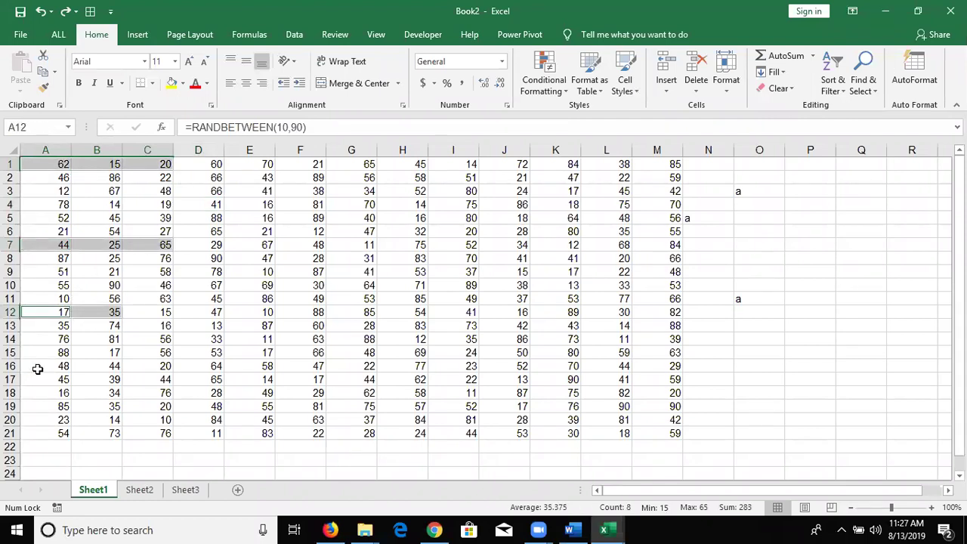
key("ctrl+c")
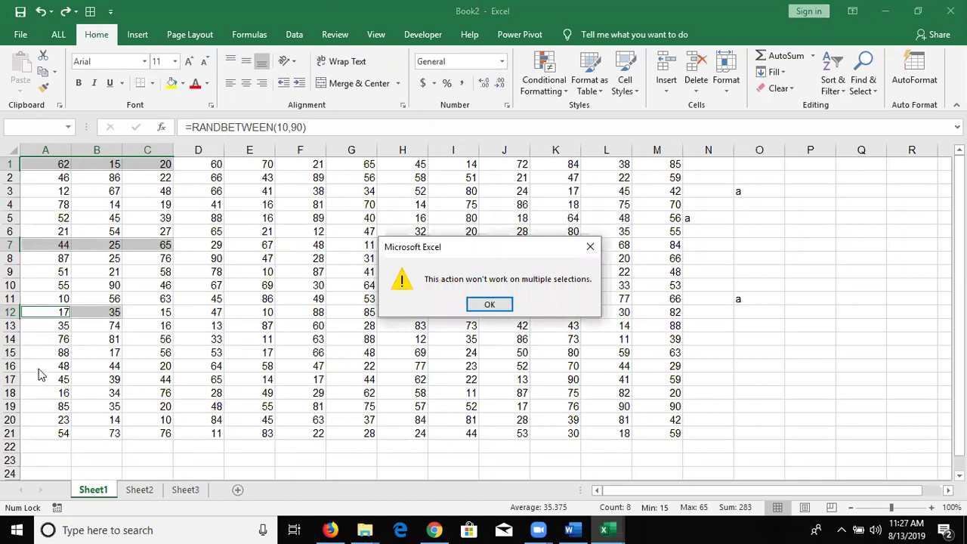
key("Return")
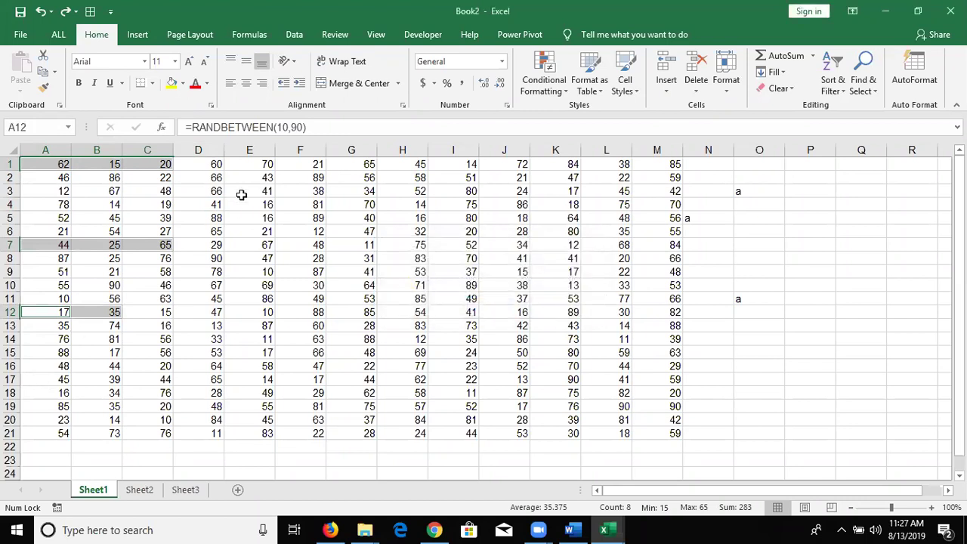
left_click(239, 199)
left_click(445, 270)
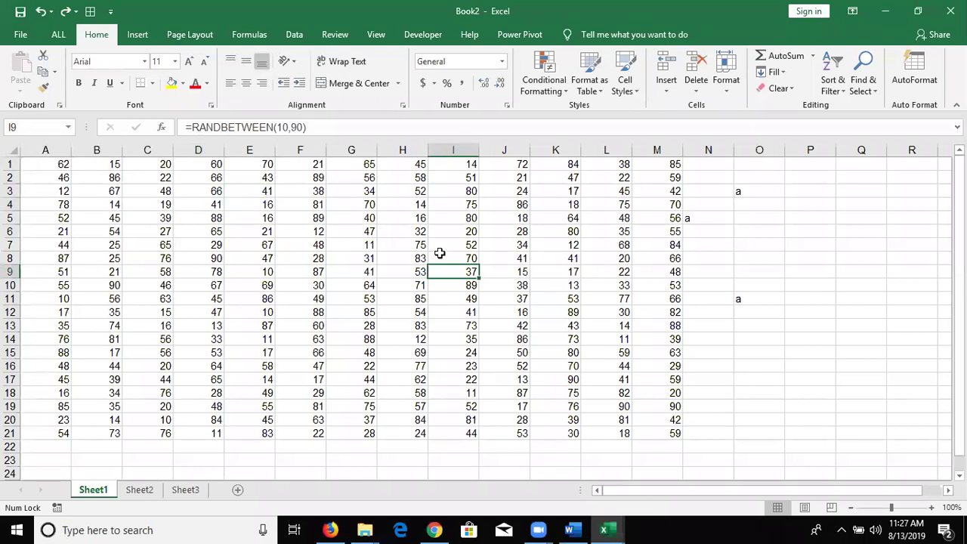
mouse_move(68, 165)
left_mouse_down()
mouse_move(651, 417)
mouse_move(637, 429)
left_mouse_up()
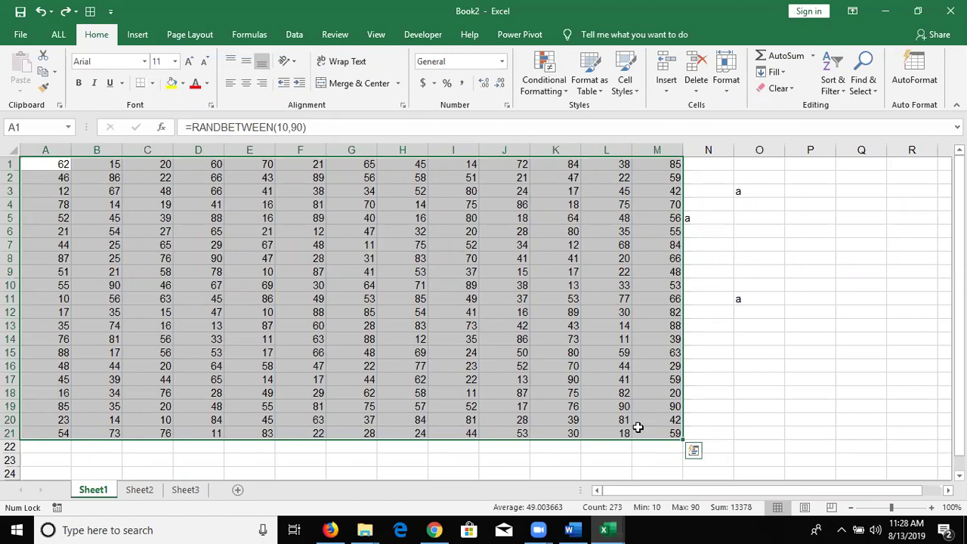
left_click(483, 286)
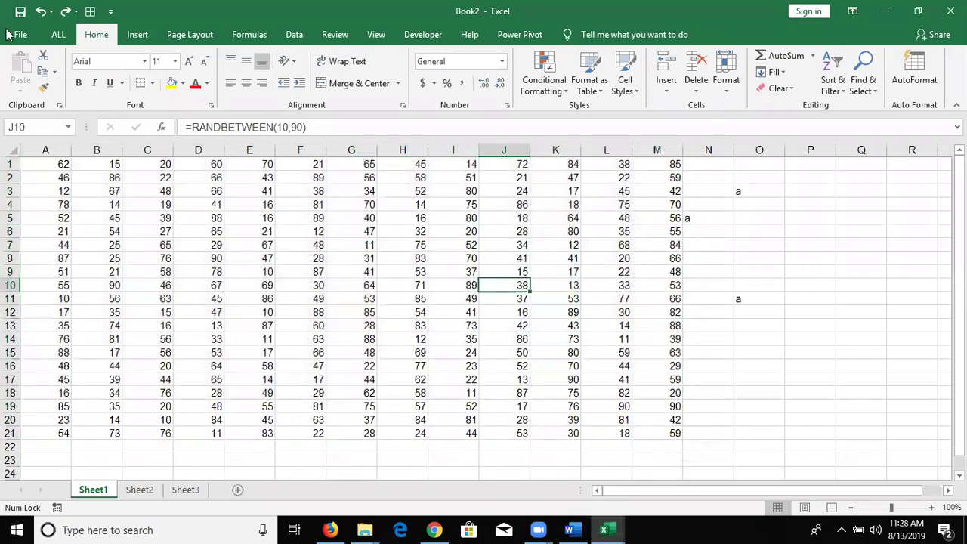
Go to File > New to show the blank workbook and template gallery.
left_click(20, 38)
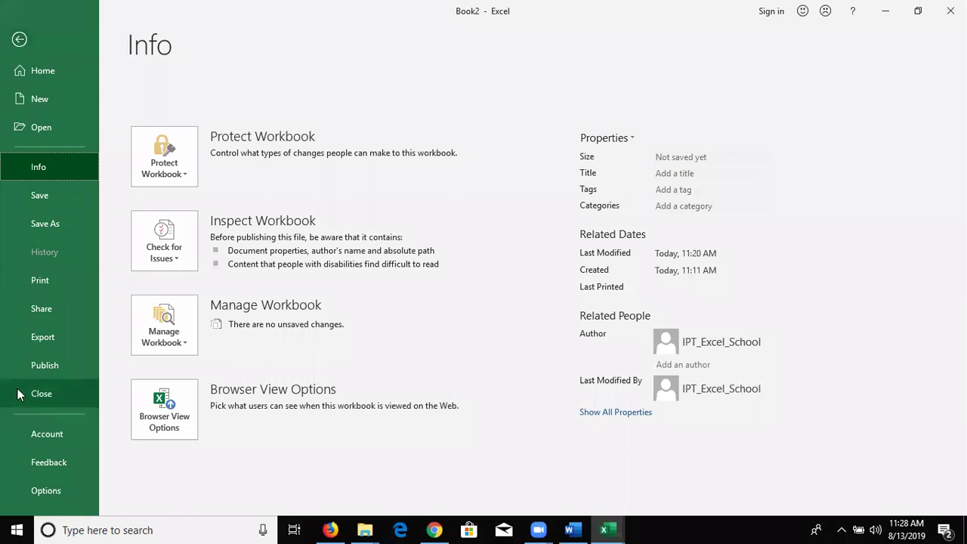
left_click(37, 111)
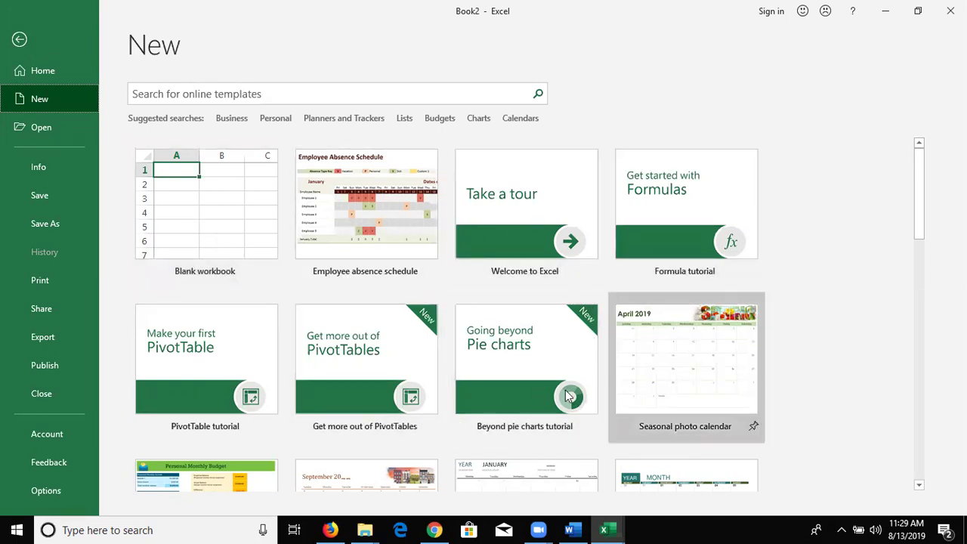
left_click(180, 93)
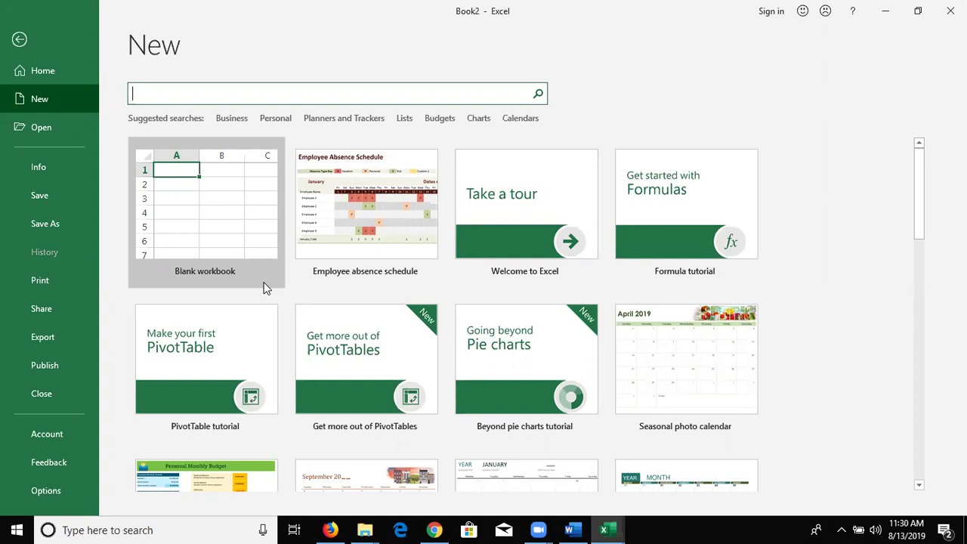
scroll(432, 275, "down", 1)
scroll(444, 310, "down", 2)
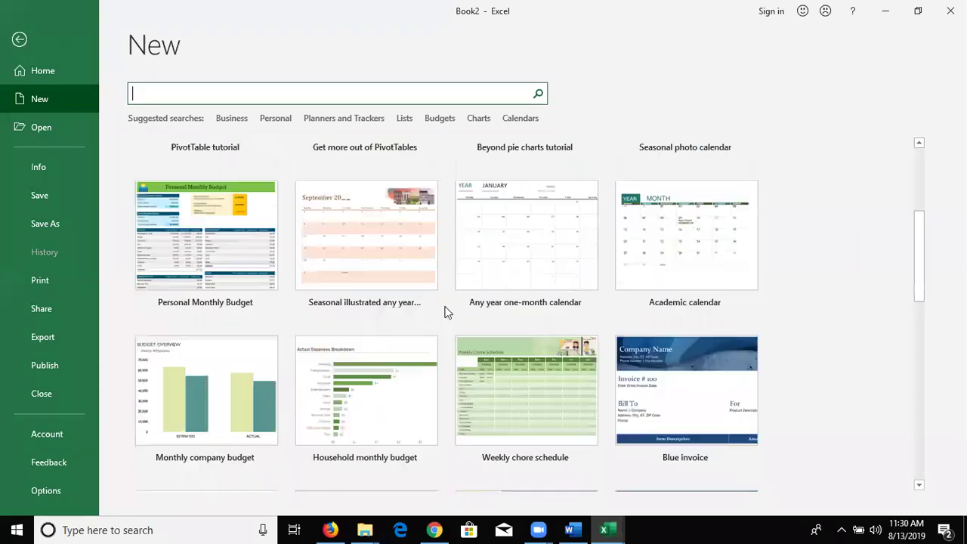
scroll(448, 302, "down", 1)
scroll(453, 301, "down", 5)
scroll(457, 297, "down", 2)
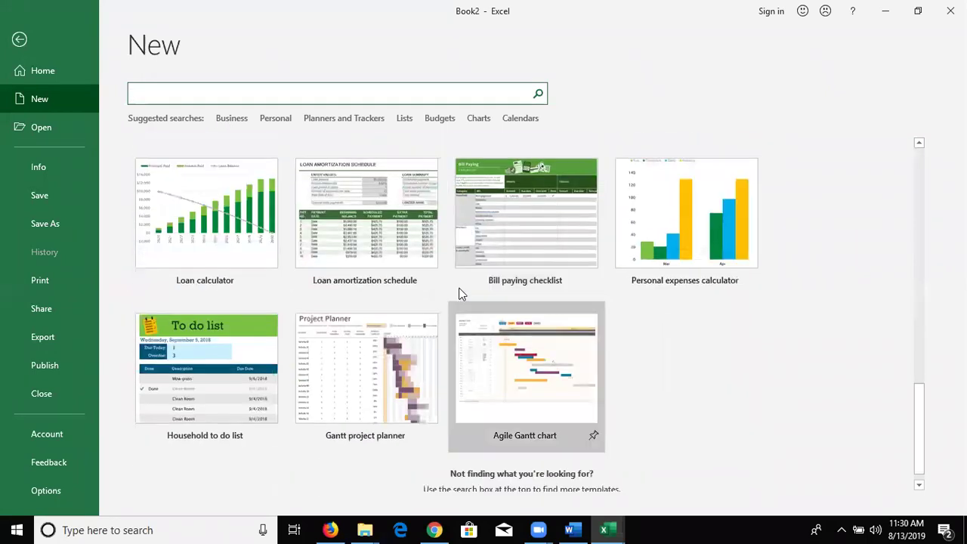
scroll(459, 290, "up", 2)
Pick the Business suggested search and browse results like Blue invoice and Simple invoice.
scroll(446, 241, "up", 5)
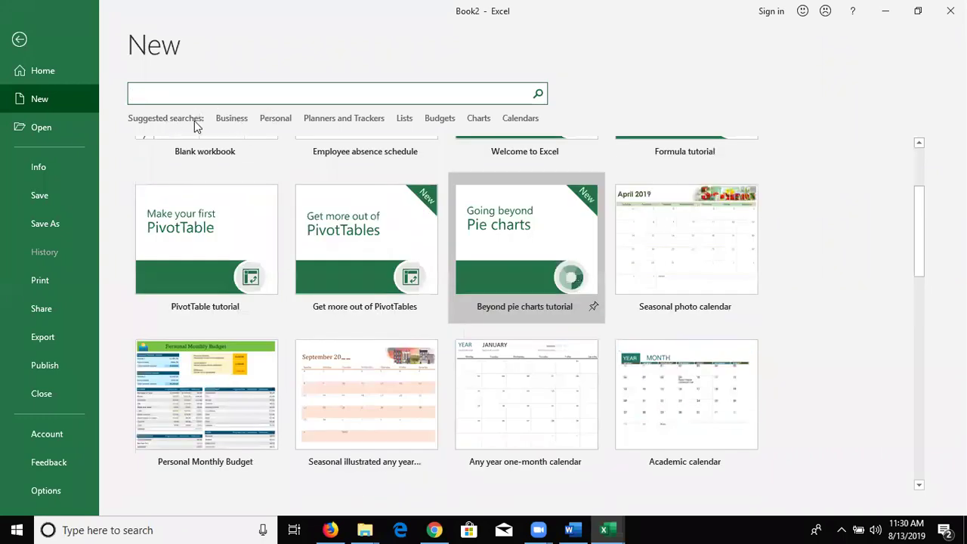
left_click(223, 123)
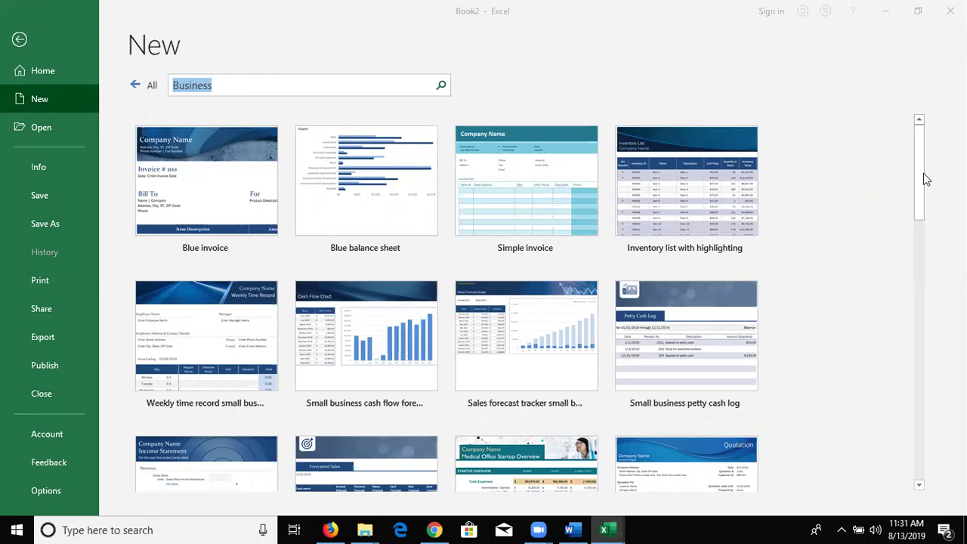
scroll(795, 311, "down", 3)
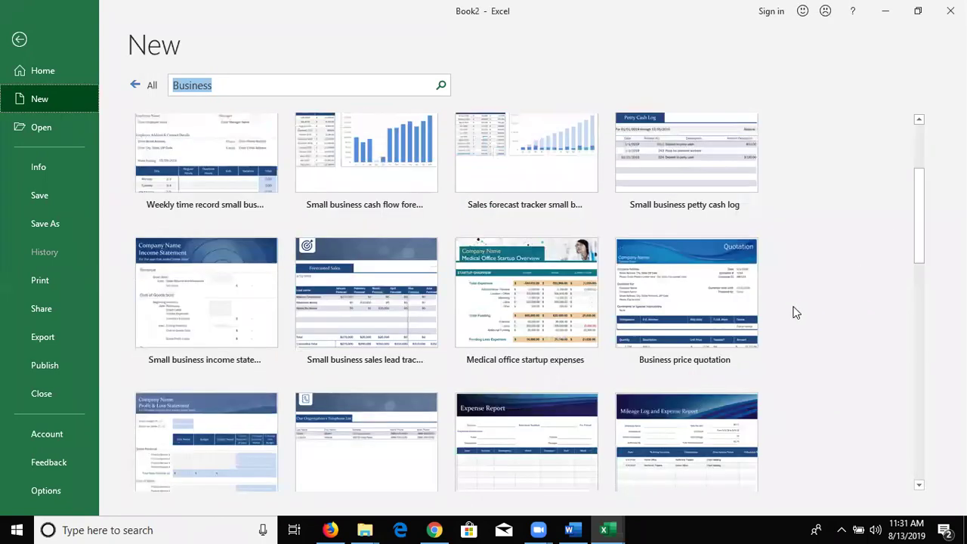
scroll(793, 313, "up", 2)
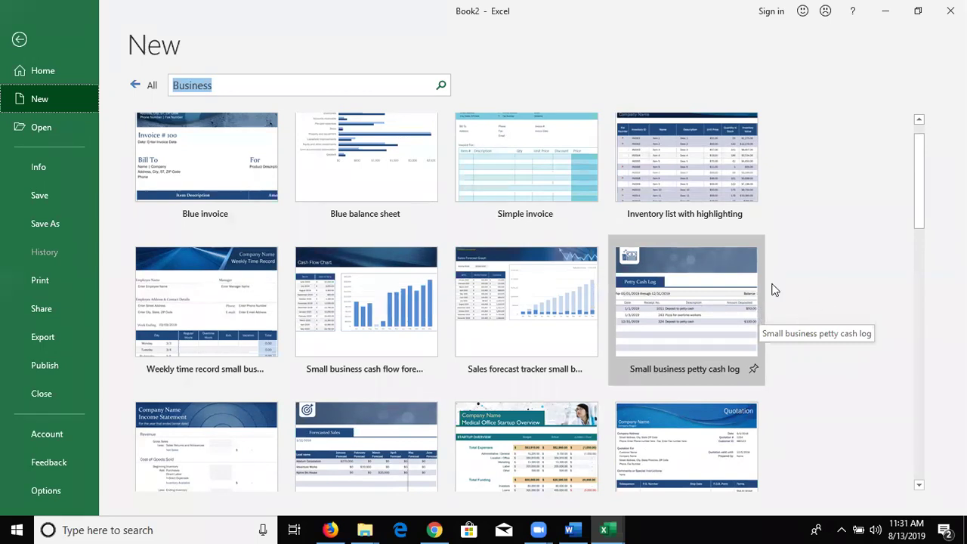
scroll(421, 316, "down", 1)
scroll(420, 313, "up", 2)
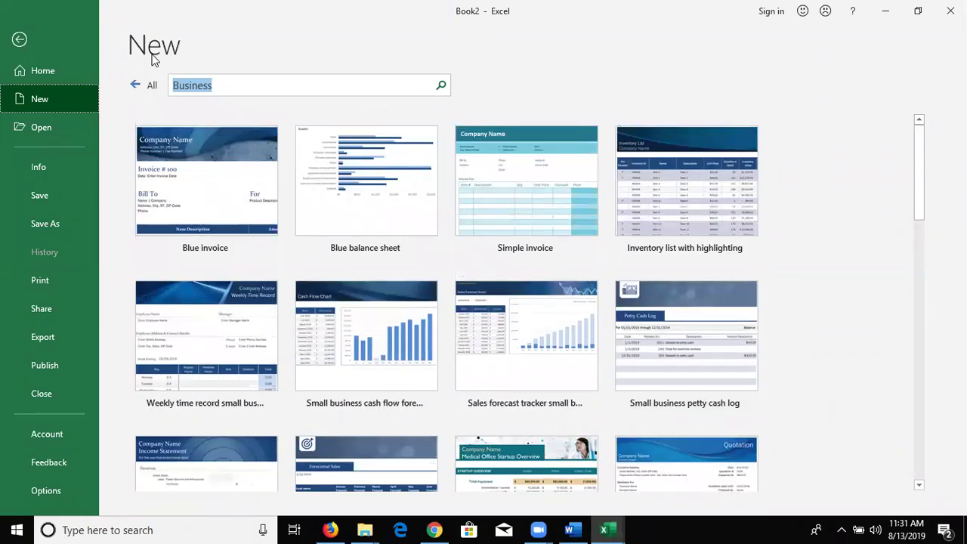
Search templates for 'bill' and preview the Service invoice with tax calculations.
left_click(232, 84)
key("BackSpace")
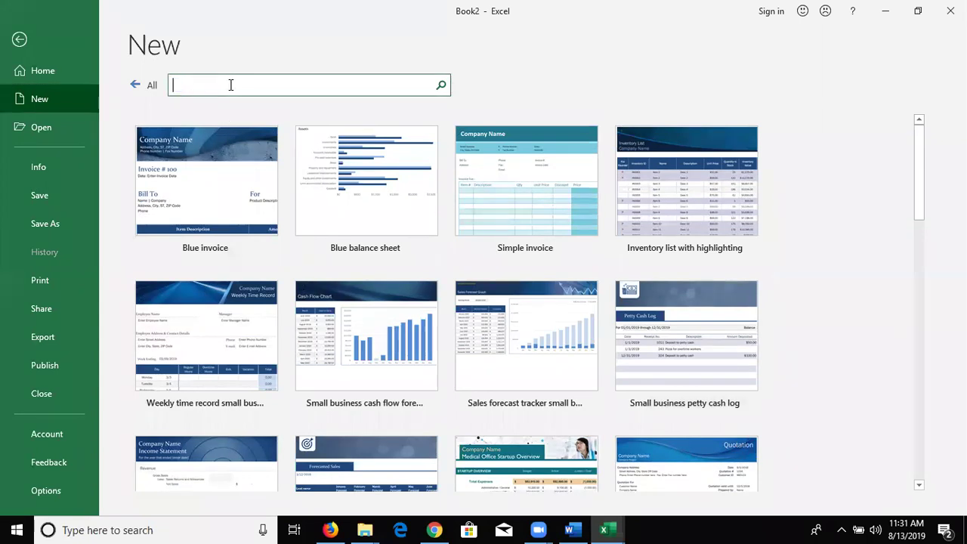
type("bil")
type("l")
key("Return")
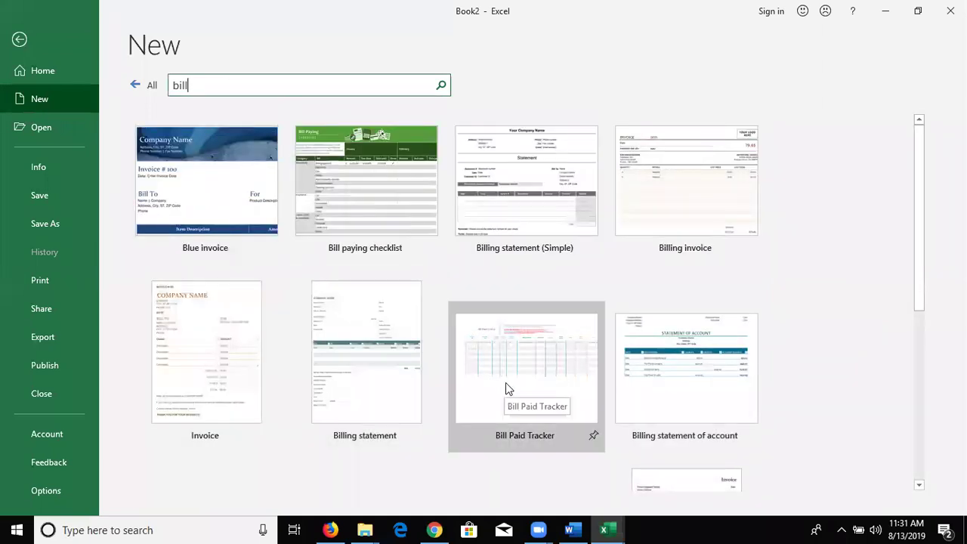
scroll(504, 388, "down", 1)
scroll(504, 383, "down", 3)
scroll(609, 380, "down", 2)
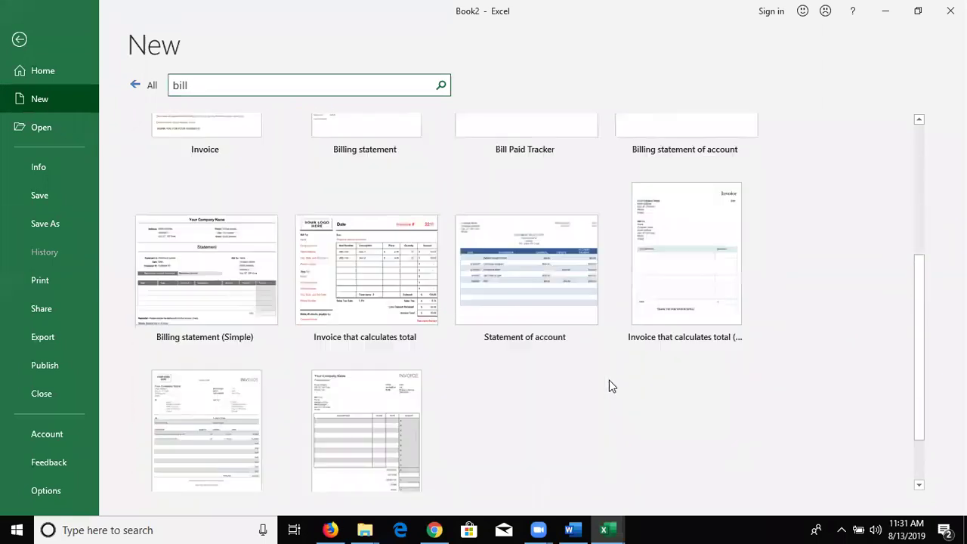
scroll(318, 422, "down", 1)
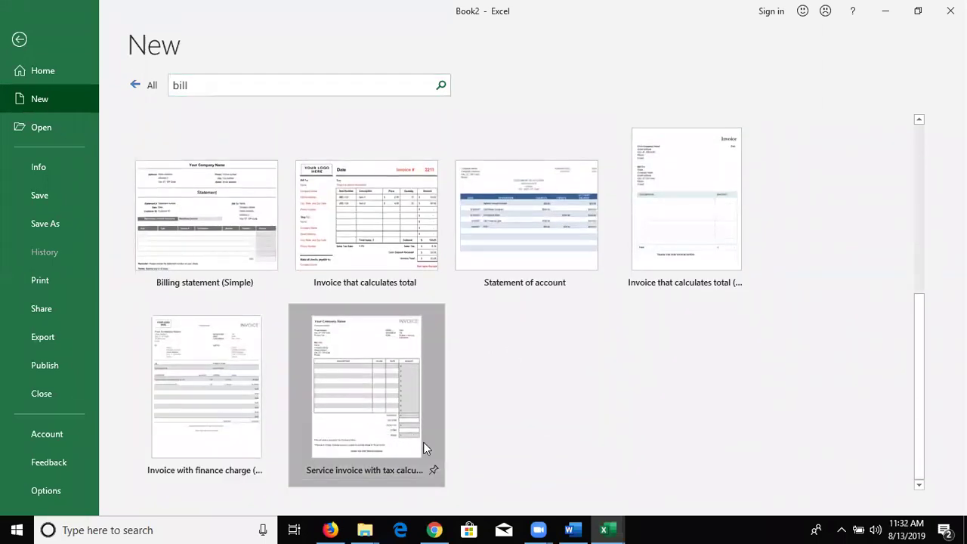
left_click(432, 441)
Create a workbook from the service invoice template and scroll back to its header and item table.
left_click(543, 354)
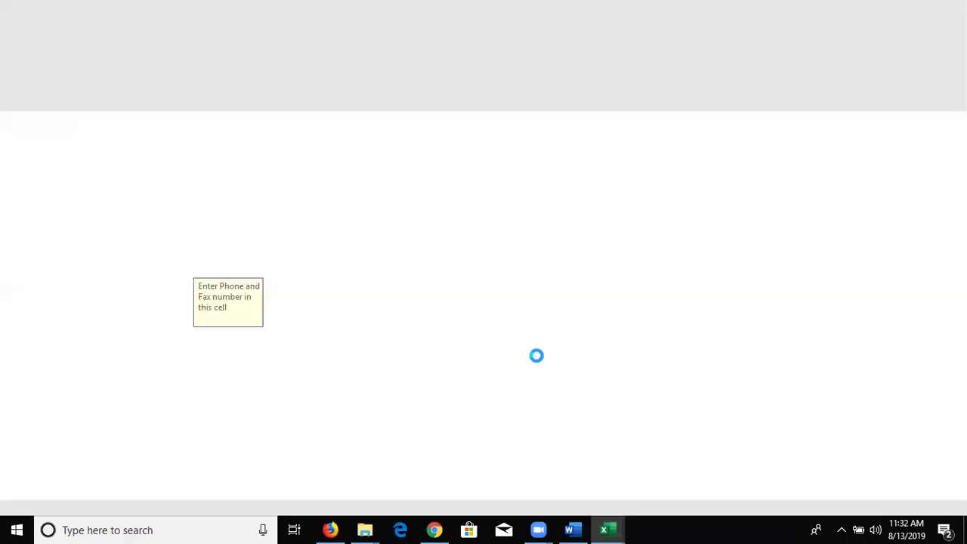
scroll(524, 357, "down", 3)
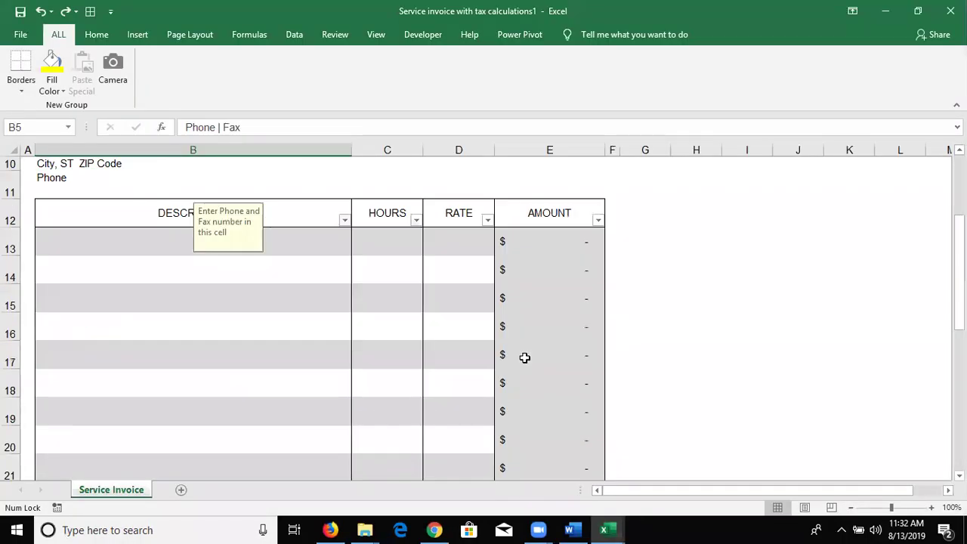
scroll(524, 357, "up", 2)
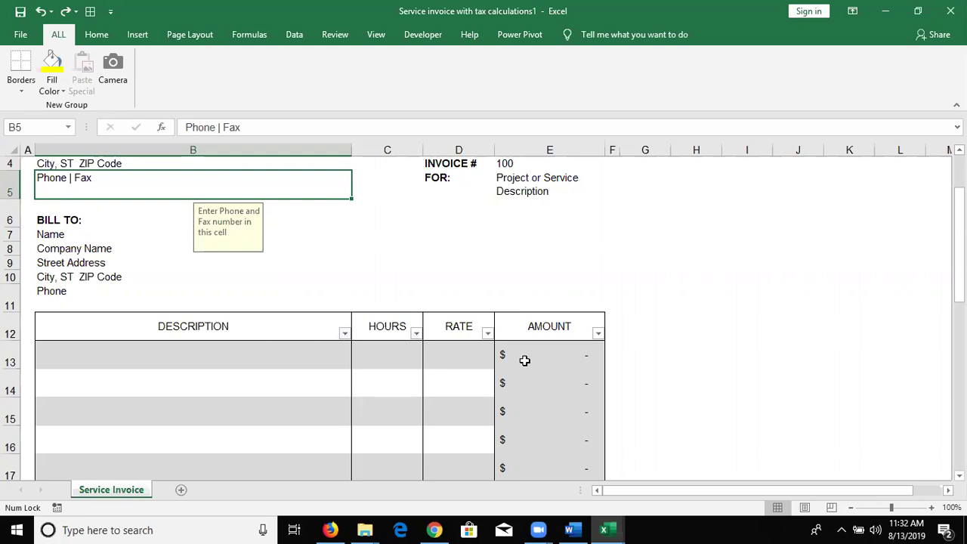
scroll(578, 371, "down", 8)
scroll(579, 371, "down", 6)
scroll(579, 372, "up", 8)
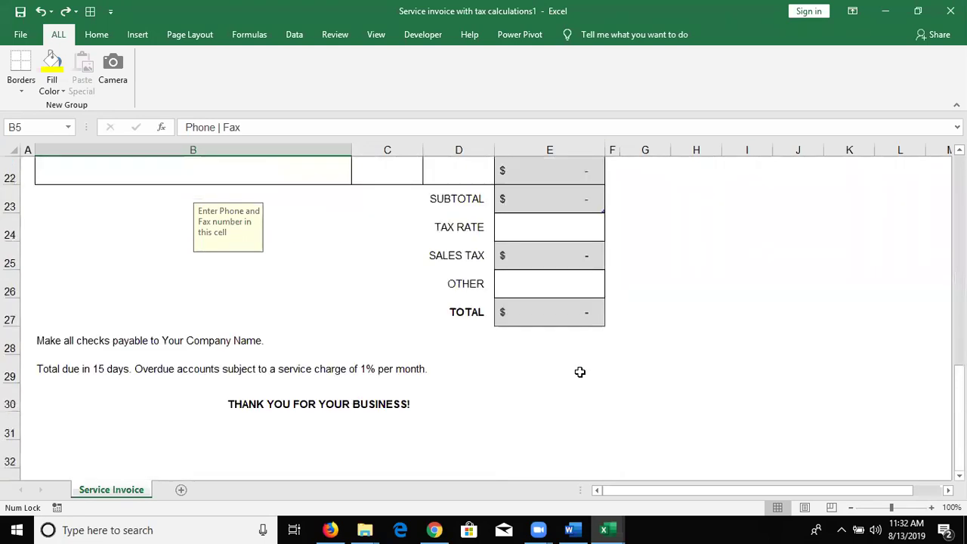
scroll(579, 372, "up", 5)
scroll(580, 372, "up", 2)
scroll(579, 372, "down", 6)
scroll(579, 371, "down", 6)
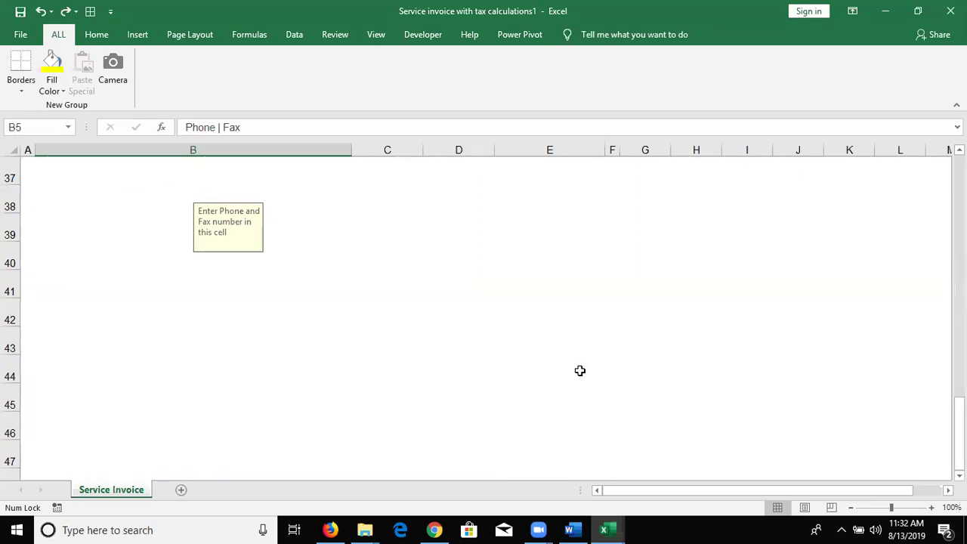
scroll(386, 265, "up", 12)
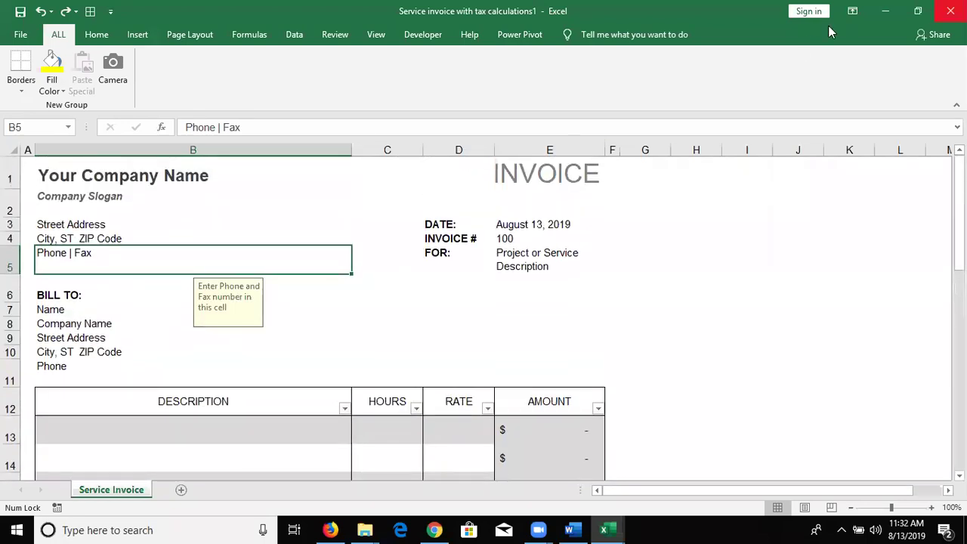
Close the invoice workbook and bring up Book2's Save As page with its recent folders.
left_click(950, 11)
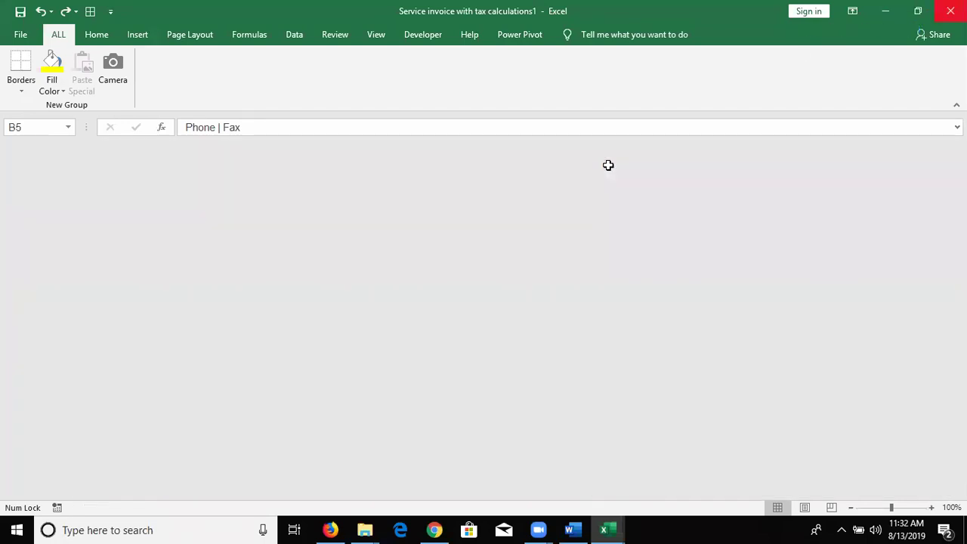
left_click(36, 35)
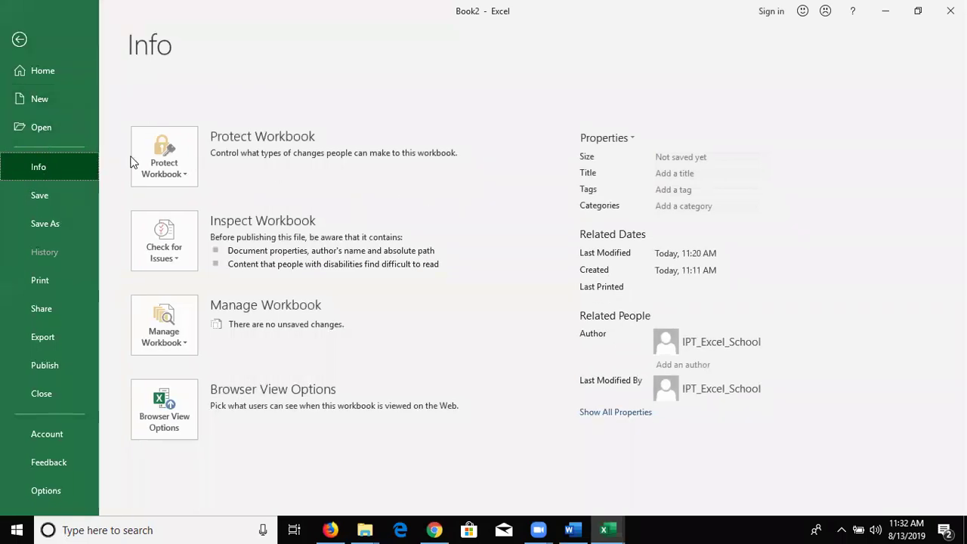
left_click(61, 128)
left_click(74, 174)
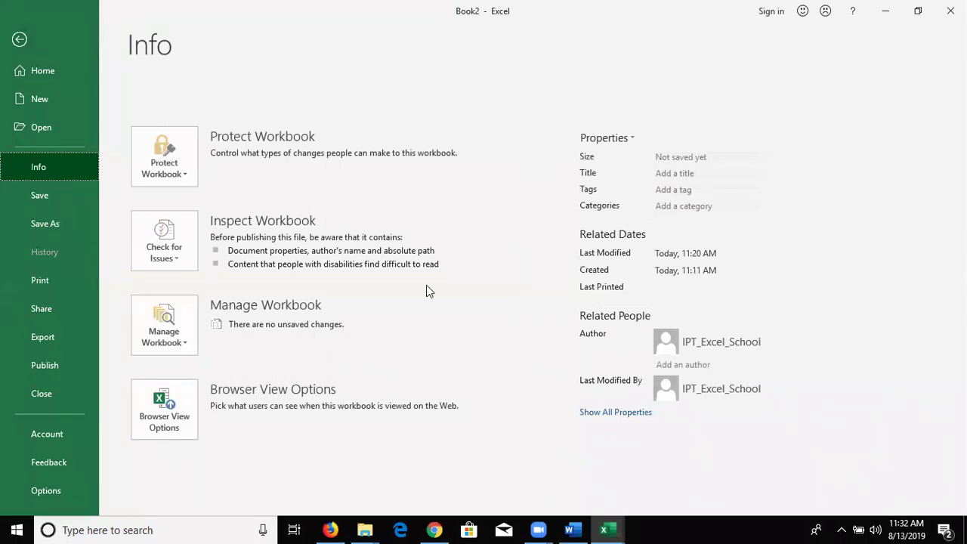
left_click(47, 199)
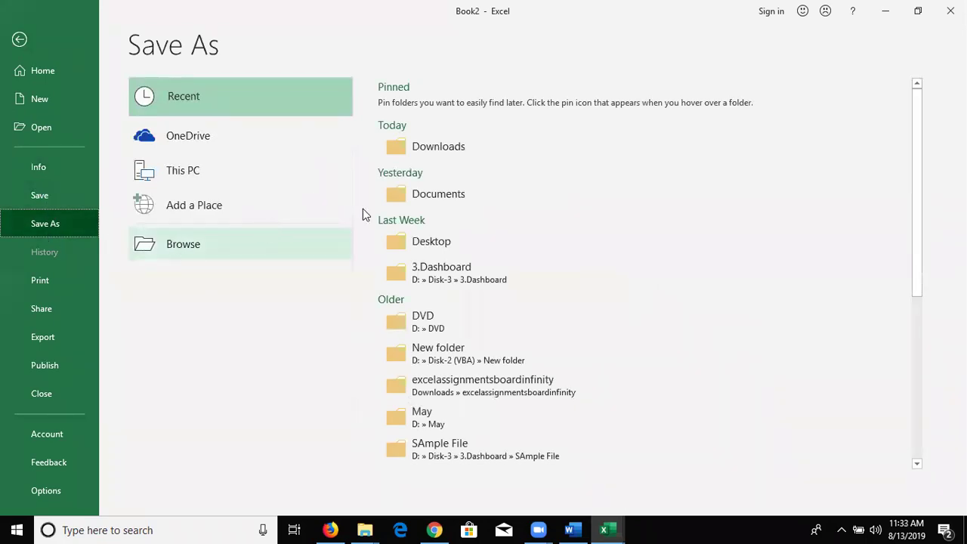
Open the Save As dialog for Book2 in D:\DVD and review the Save as type list.
left_click(215, 242)
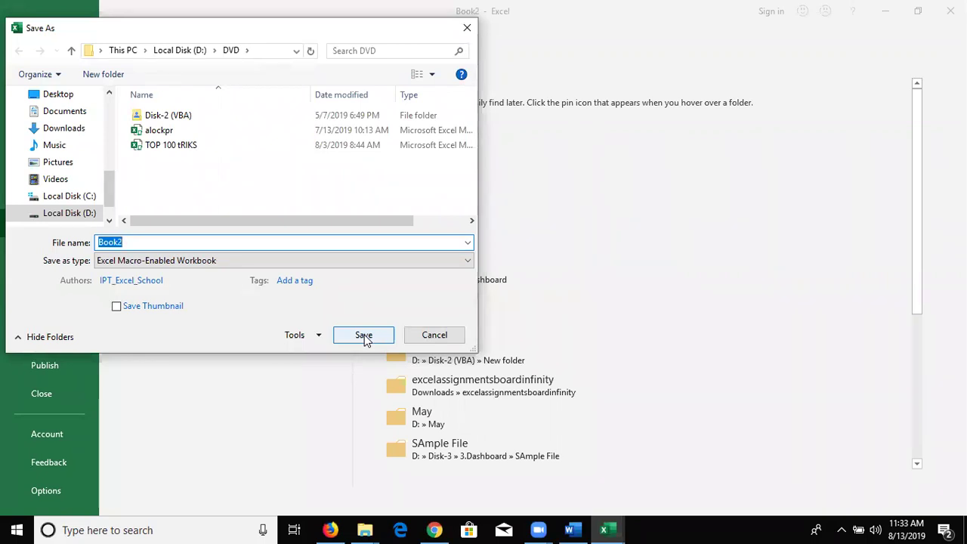
left_click(273, 264)
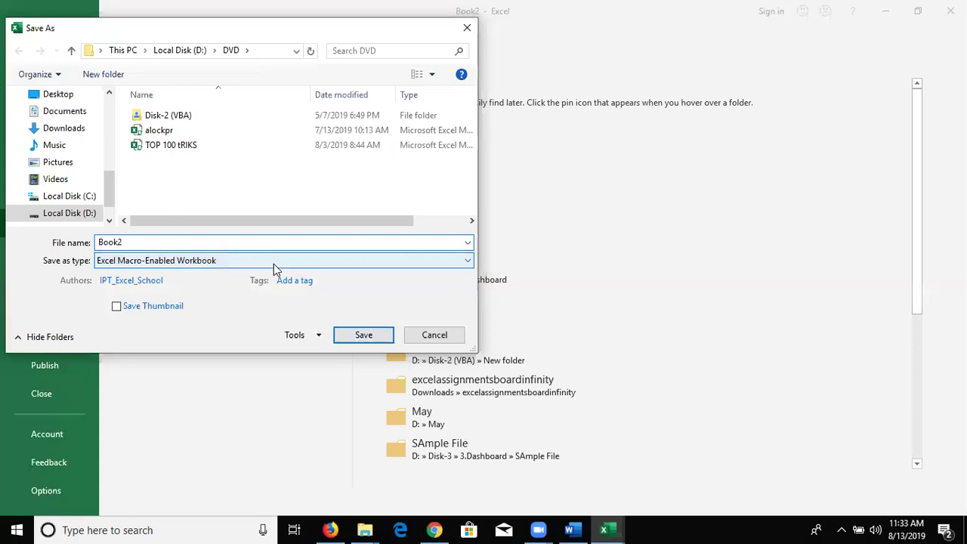
left_click(97, 6)
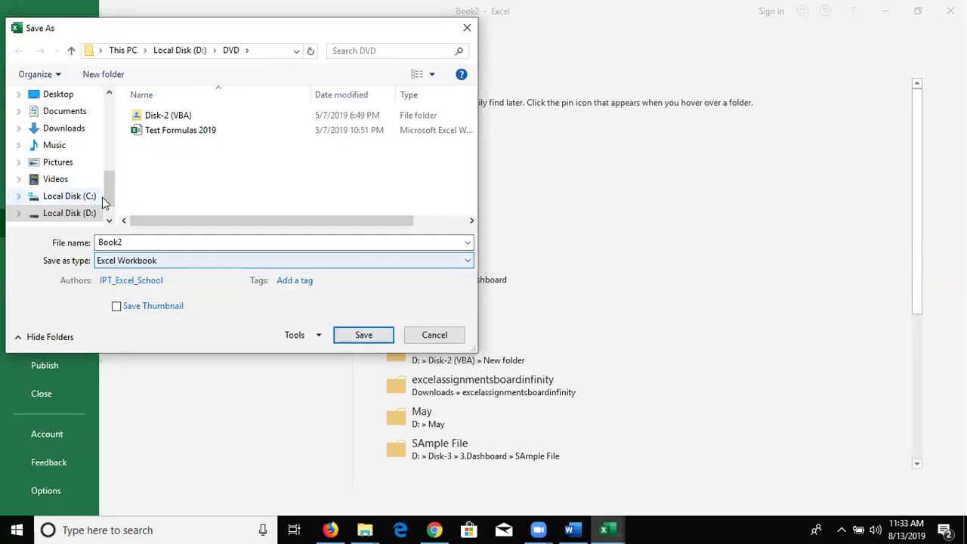
Change Book2's file type to Excel Macro-Enabled Workbook, then to Excel Binary Workbook.
left_click(170, 262)
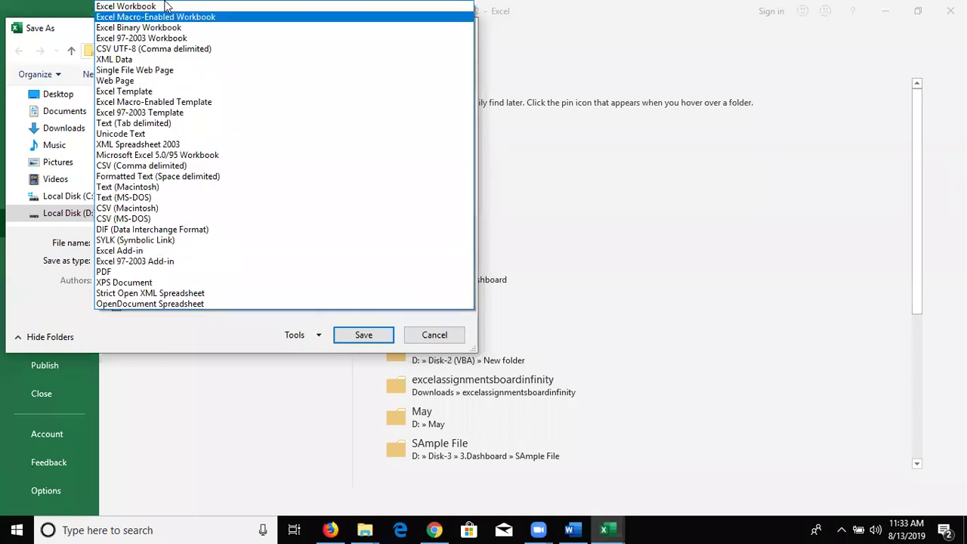
left_click(170, 16)
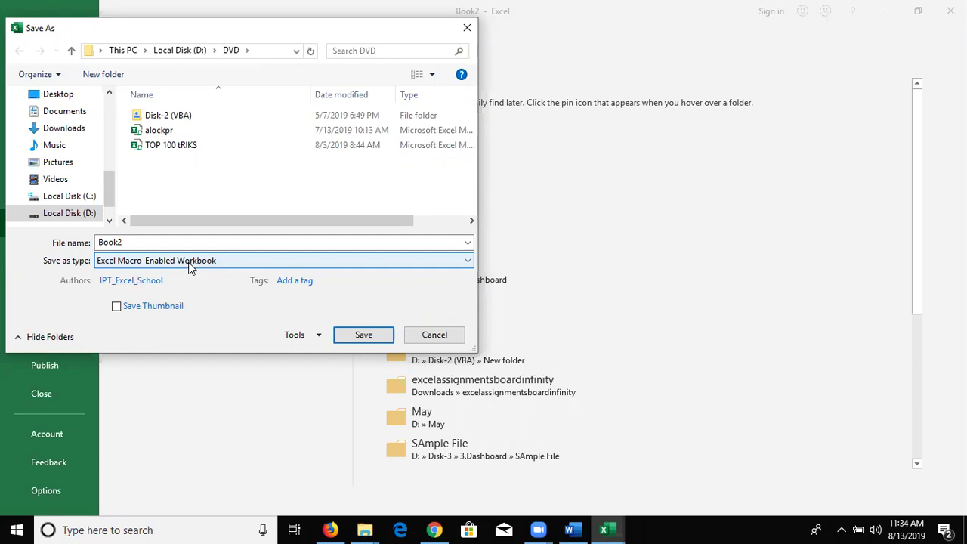
left_click(133, 242)
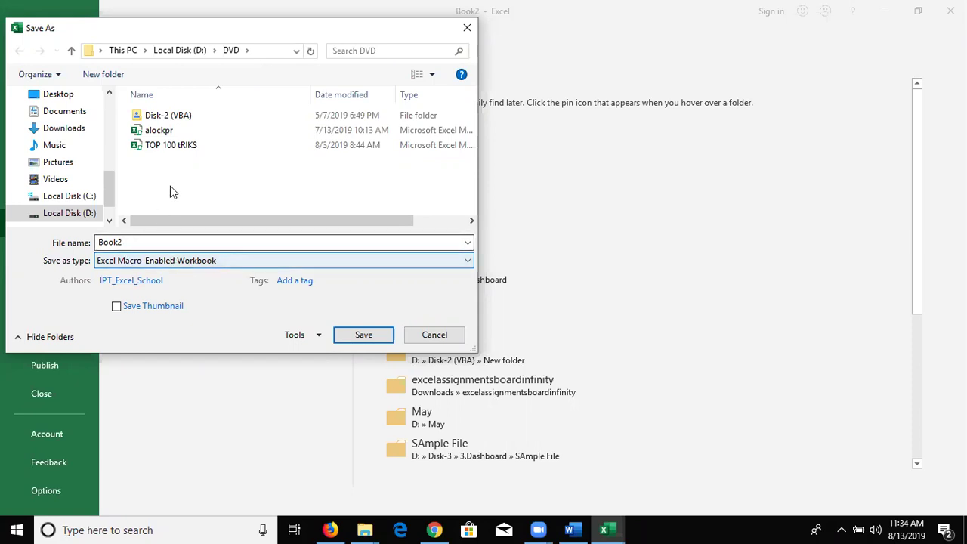
left_click(151, 260)
key("Up")
key("Up")
key("Up")
key("Up")
key("Up")
key("Up")
key("Up")
key("Up")
key("Up")
key("Up")
key("Up")
key("Up")
key("Up")
key("Up")
key("Up")
key("Up")
key("Up")
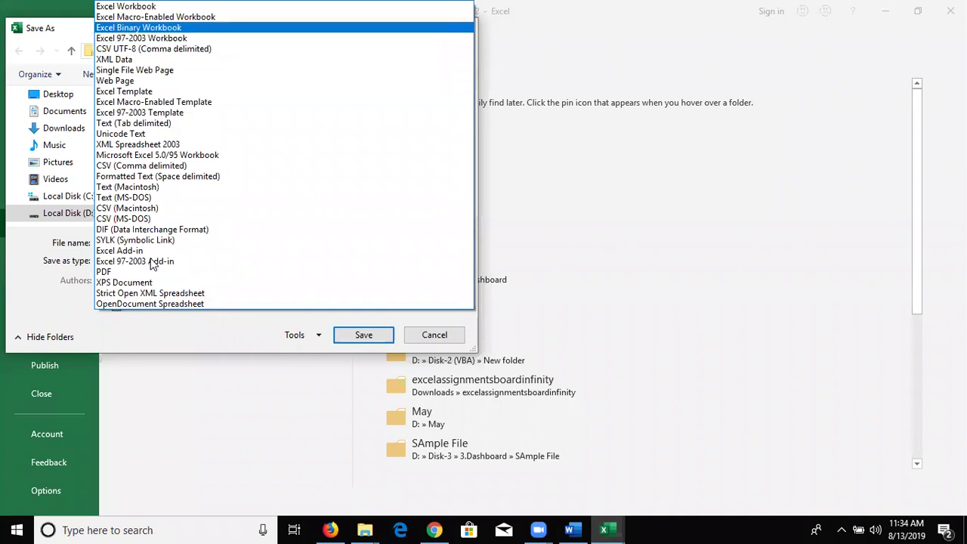
key("Return")
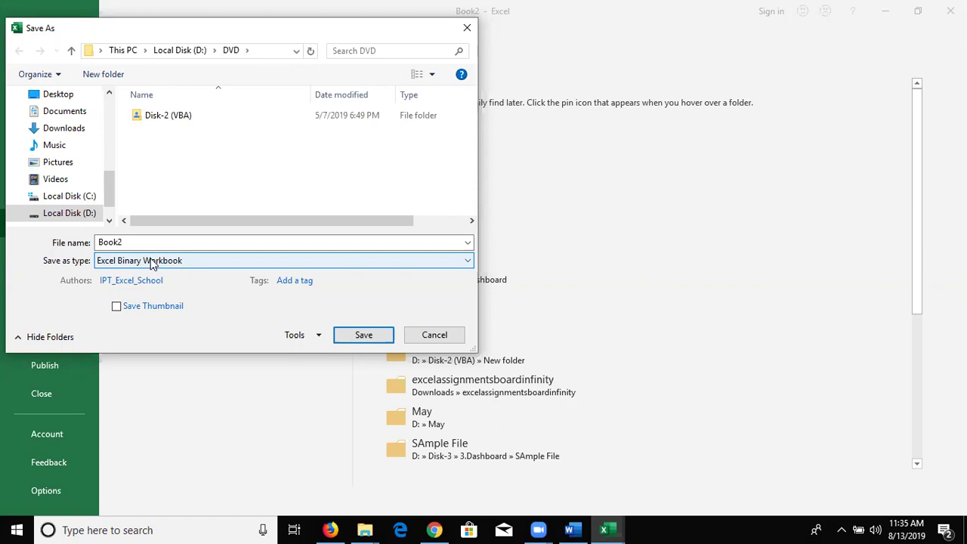
Preview Excel 97-2003 Workbook, Excel Template and CSV (Comma delimited) formats, then close Save As unsaved.
left_click(151, 261)
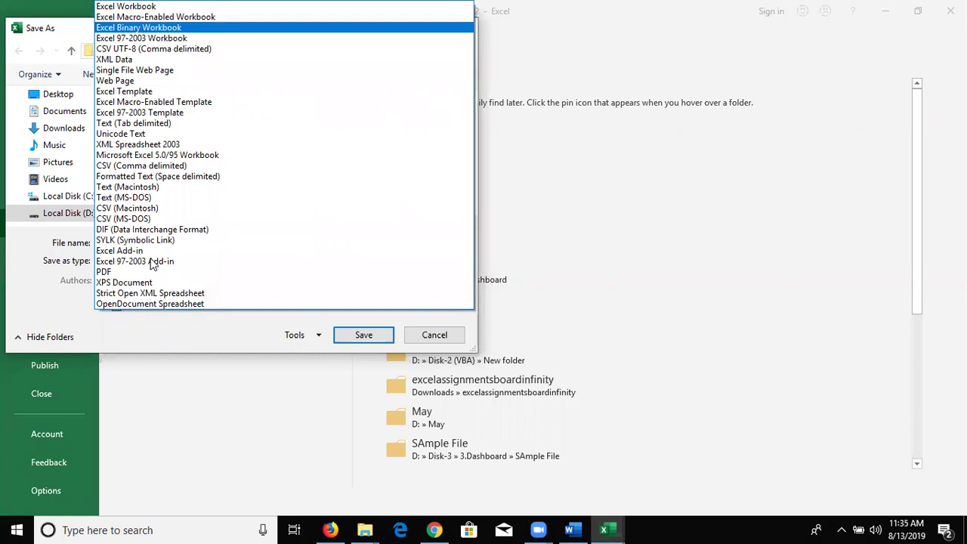
key("Up")
key("Up")
key("Up")
key("Up")
key("Up")
key("Up")
key("Up")
key("Up")
key("Up")
key("Up")
key("Up")
key("Up")
key("Up")
key("Up")
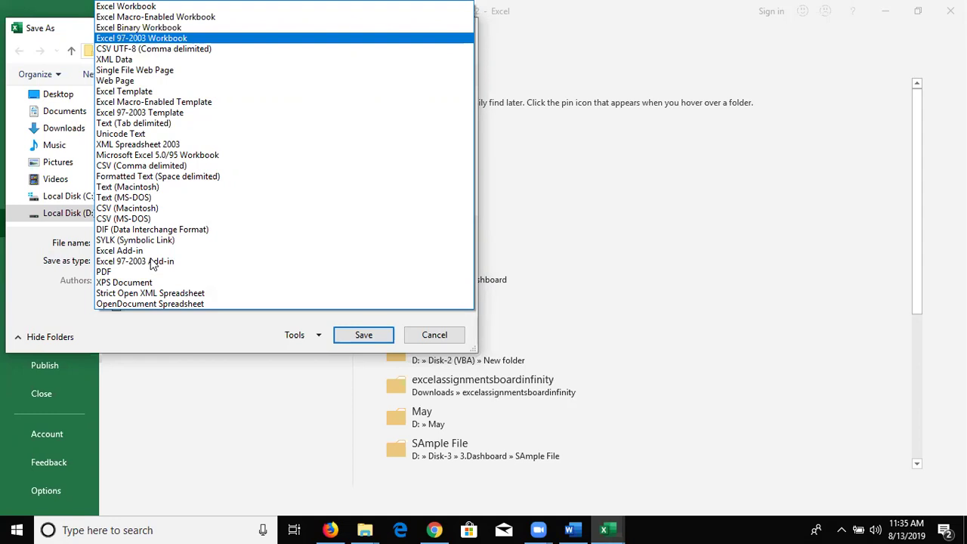
key("Down")
key("Down")
key("Down")
key("Down")
key("Down")
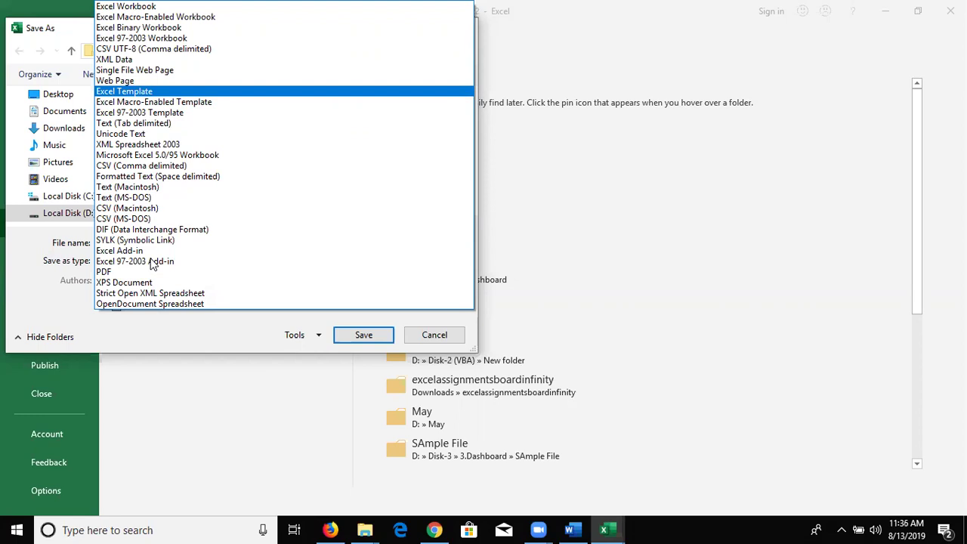
key("Down")
key("Down")
key("Down")
key("Down")
key("Down")
key("Down")
key("Down")
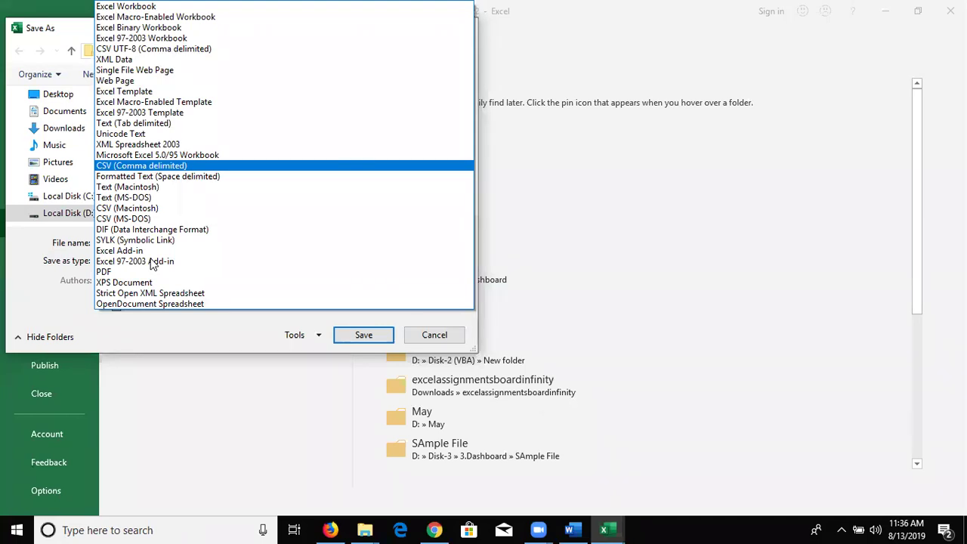
left_click(630, 134)
left_click(467, 28)
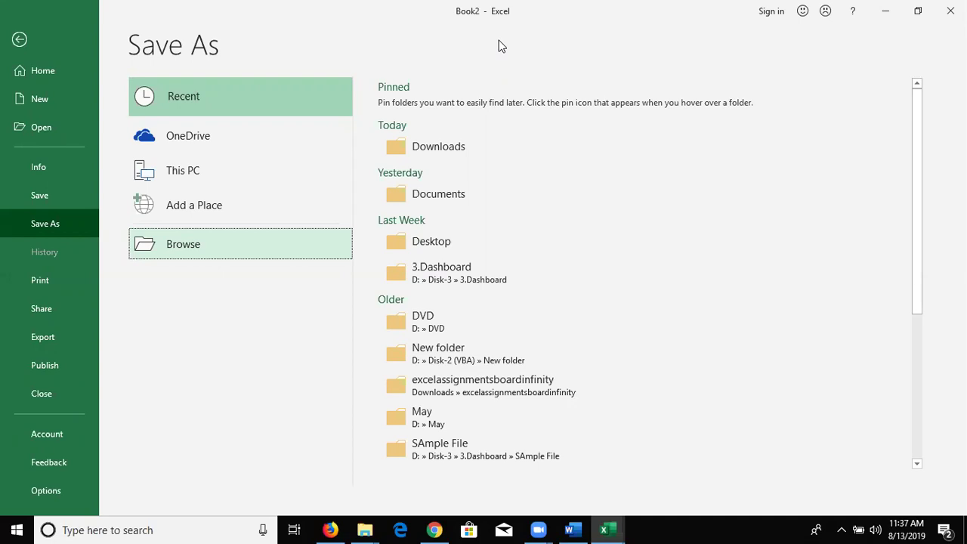
Open Excel Options on the General settings page.
left_click(47, 491)
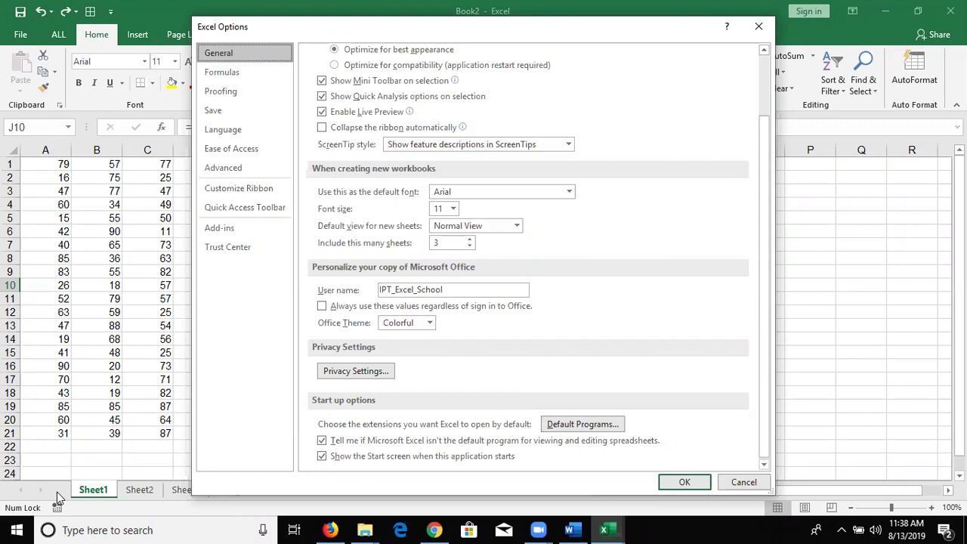
Minimize all windows to show the Windows desktop with Win+D.
key("super+d")
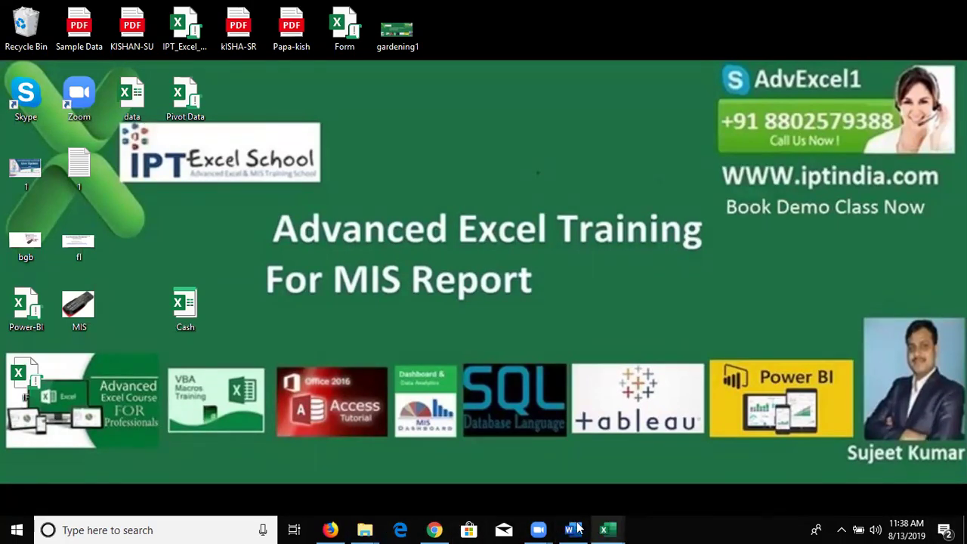
Restore Excel's Book2 window with the Options dialog on General settings from the taskbar.
mouse_move(607, 528)
left_click(563, 468)
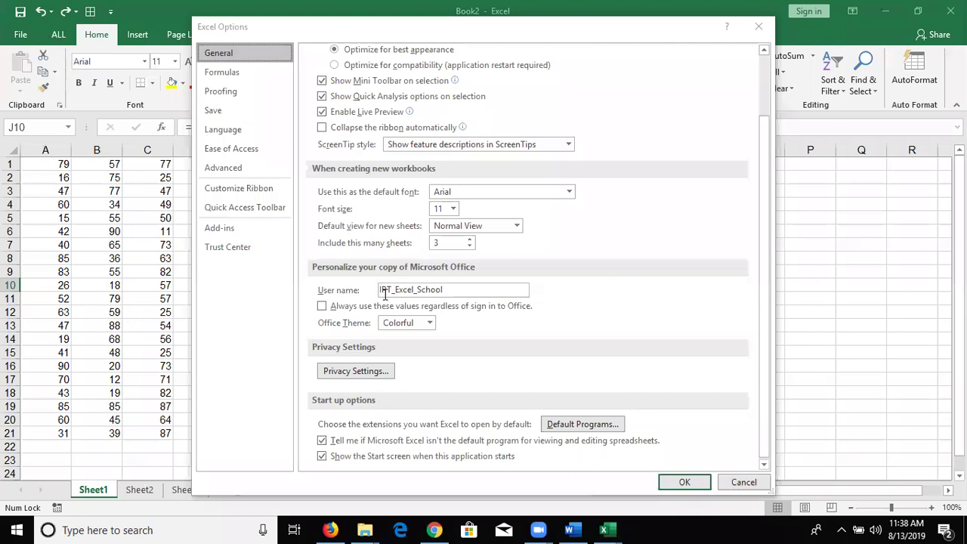